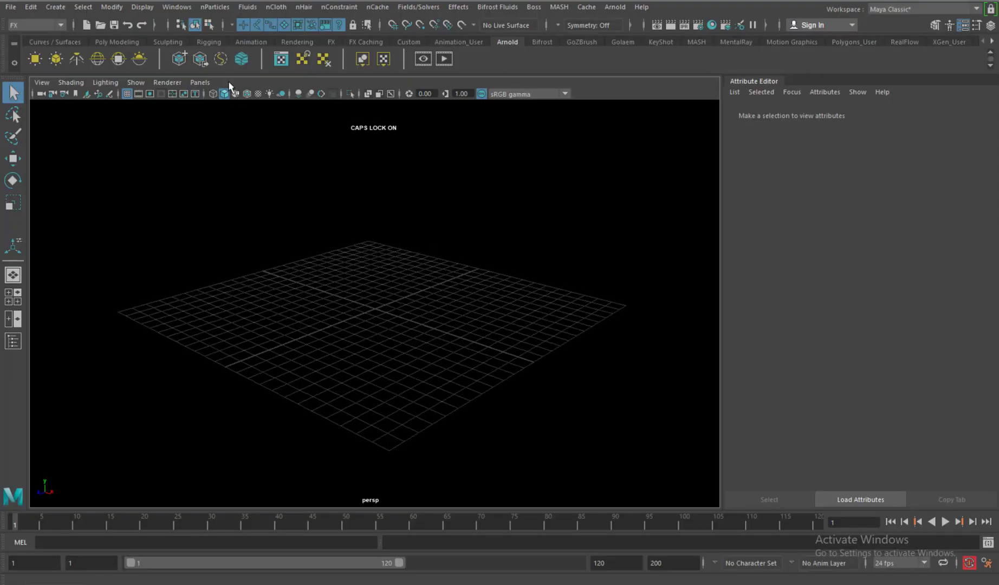
- Open the settings of the legacy Particle Tool and move their window clear of the grid
left_click(225, 12)
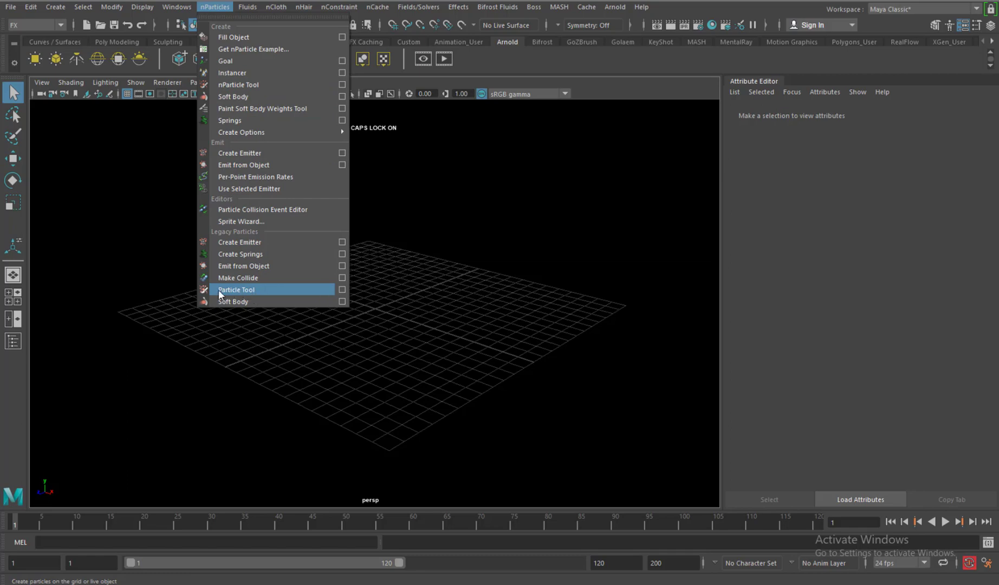
left_click(343, 292)
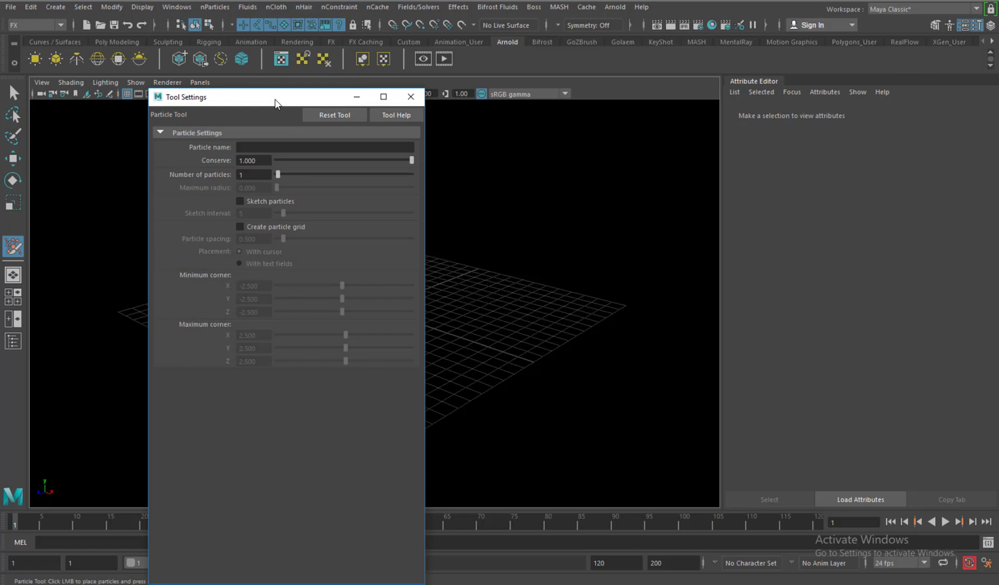
left_click_drag(275, 103, 722, 128)
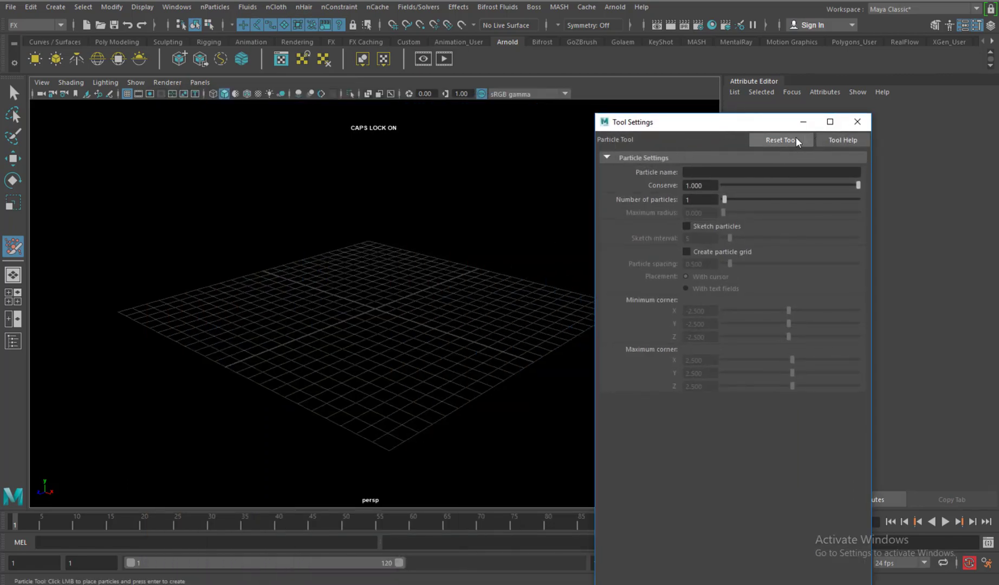
left_click_drag(408, 265, 417, 300, "alt")
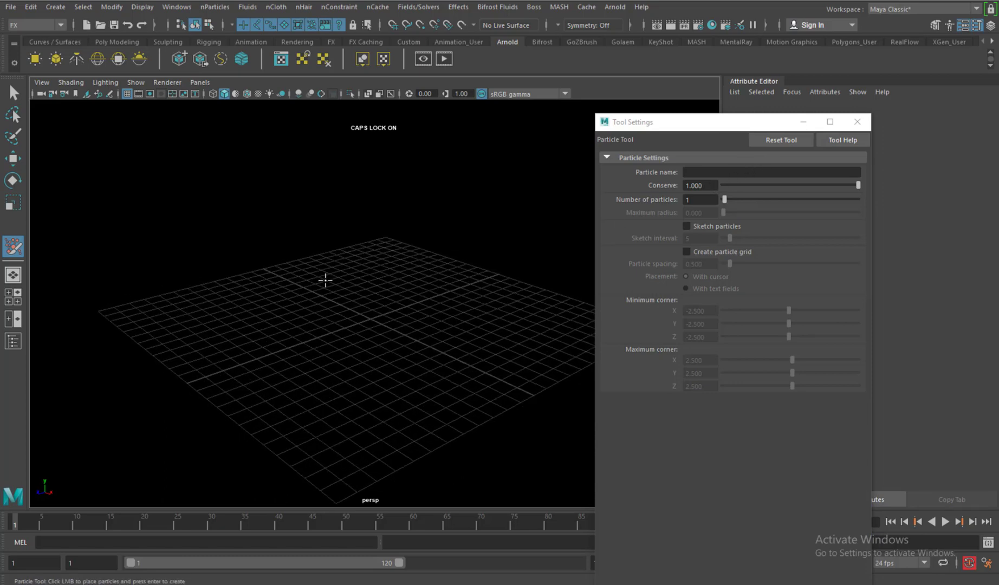
left_click_drag(334, 296, 311, 287, "alt")
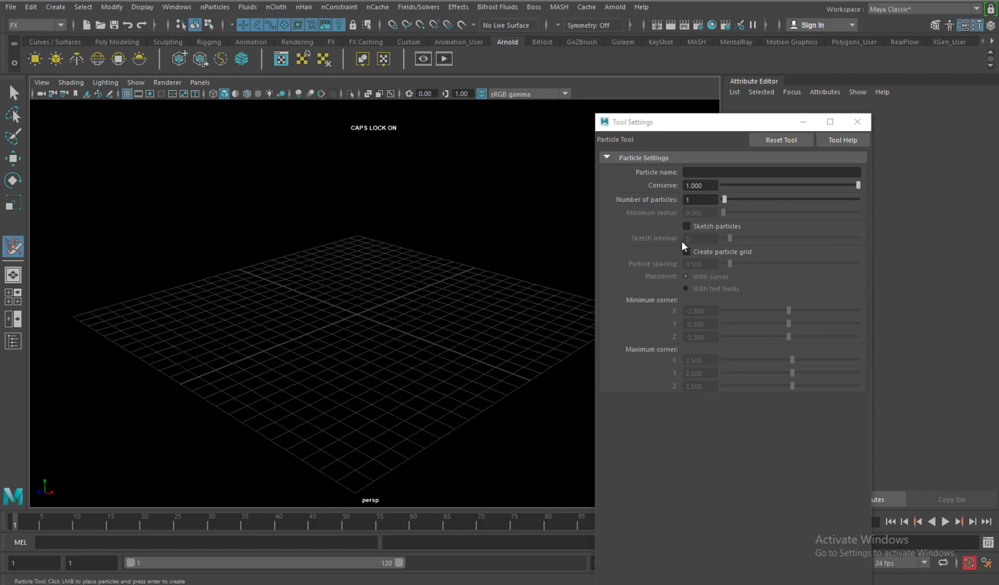
left_click(697, 199)
left_click_drag(365, 265, 341, 285, "alt")
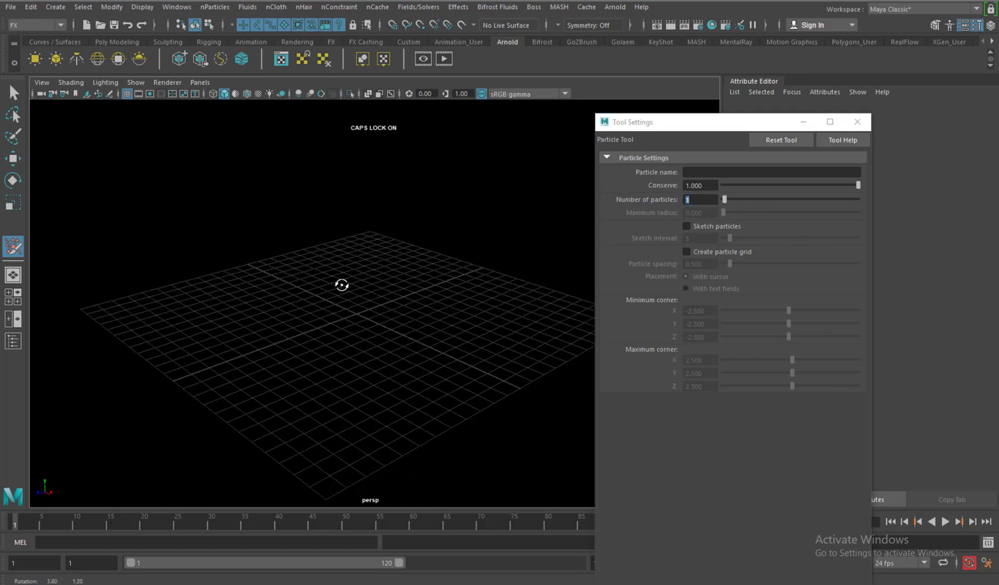
- Scatter 18 single particles across the grid and create them as one particle object
left_click(256, 333)
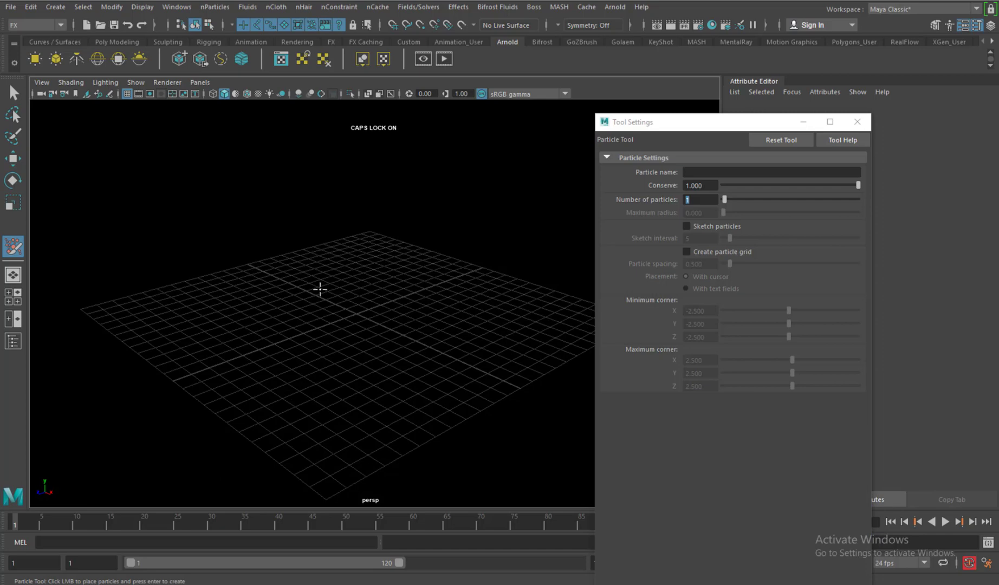
left_click(325, 286)
left_click(409, 269)
left_click(476, 312)
left_click(436, 366)
left_click(352, 365)
left_click(350, 326)
left_click(293, 385)
left_click(392, 418)
left_click(413, 341)
left_click(494, 349)
left_click(467, 284)
left_click(412, 308)
left_click(335, 292)
left_click(232, 274)
left_click(192, 266)
left_click(177, 328)
left_click(284, 310)
key("Return")
- Open the Outliner, place it beside the grid and check the particle object's entry
mouse_move(375, 332)
left_mouse_down("alt")
mouse_move(374, 314)
mouse_move(375, 330)
left_mouse_up("alt")
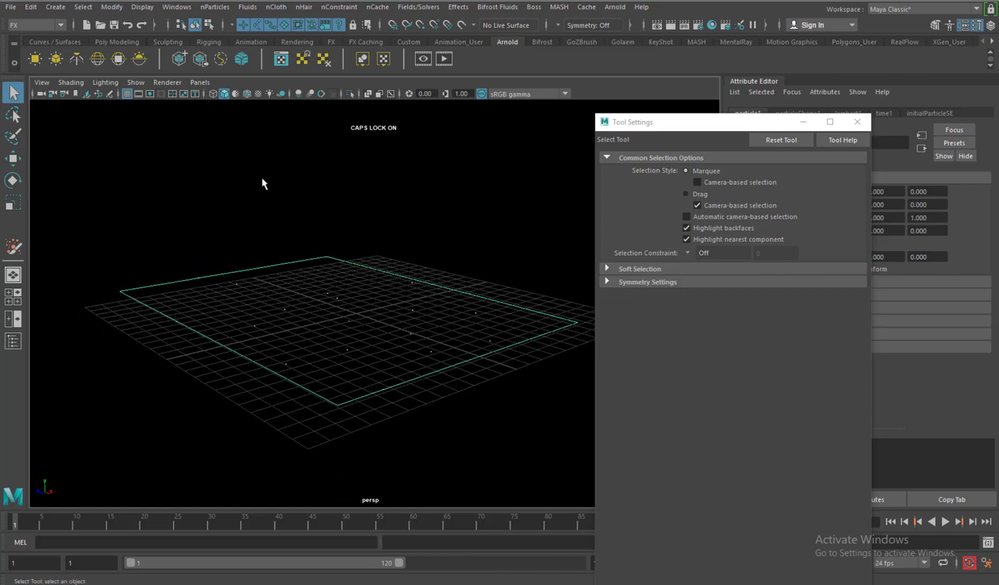
left_click(190, 9)
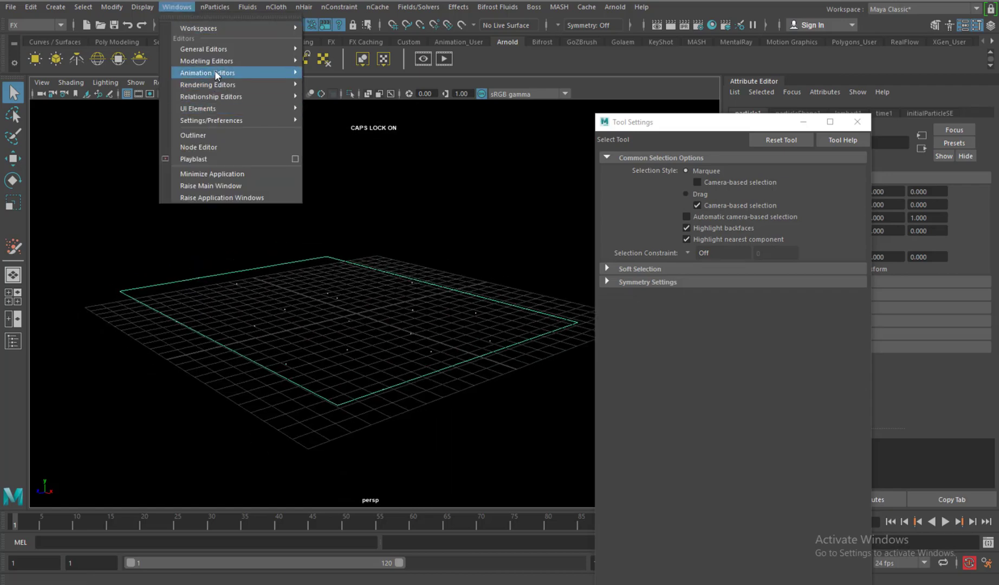
left_click(212, 133)
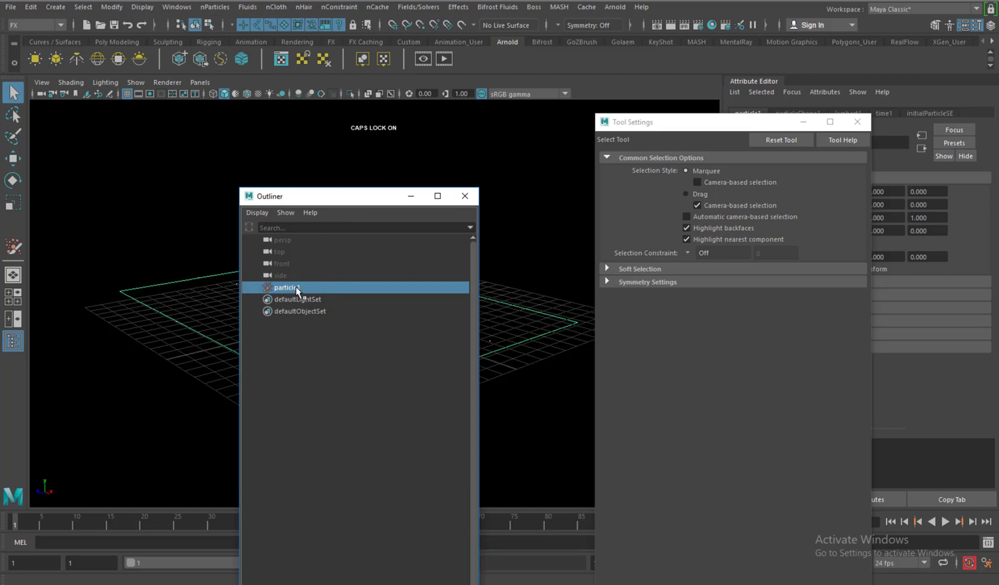
left_click_drag(342, 202, 720, 256)
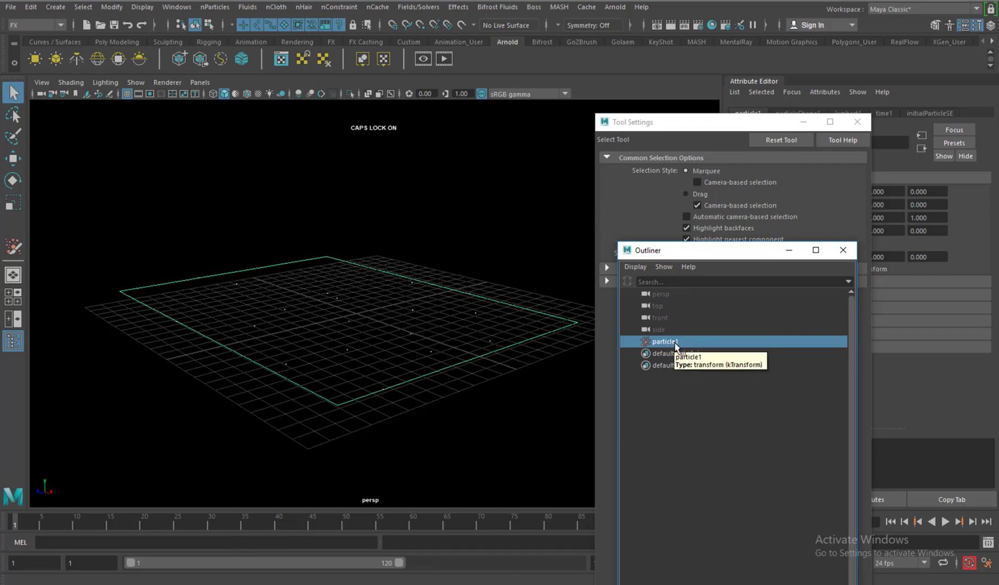
left_click_drag(381, 350, 423, 362, "alt")
middle_click_drag(424, 363, 425, 373, "alt")
mouse_move(421, 365)
left_mouse_down("alt")
mouse_move(397, 352)
mouse_move(423, 355)
left_mouse_up("alt")
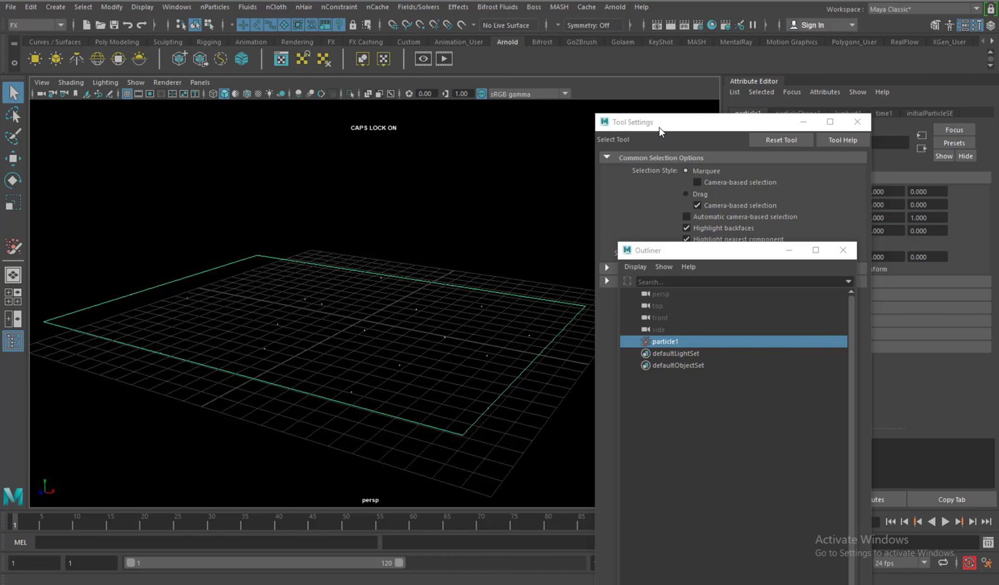
- Minimise the Outliner and Tool Settings windows to clear the viewport
left_click(790, 250)
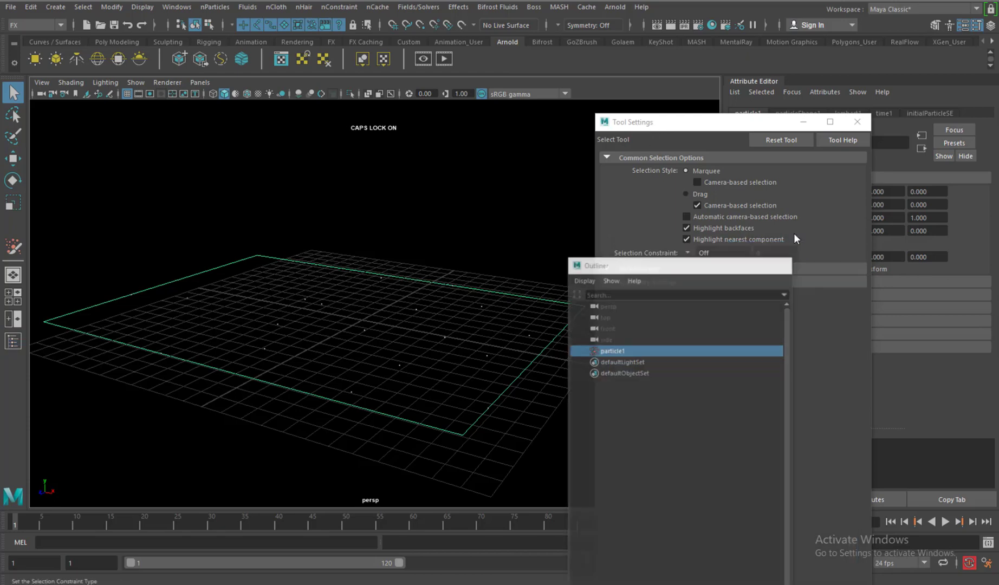
left_click(805, 122)
left_click_drag(526, 310, 469, 348, "alt")
right_click_drag(470, 347, 491, 375, "alt")
middle_click_drag(491, 375, 500, 373, "alt")
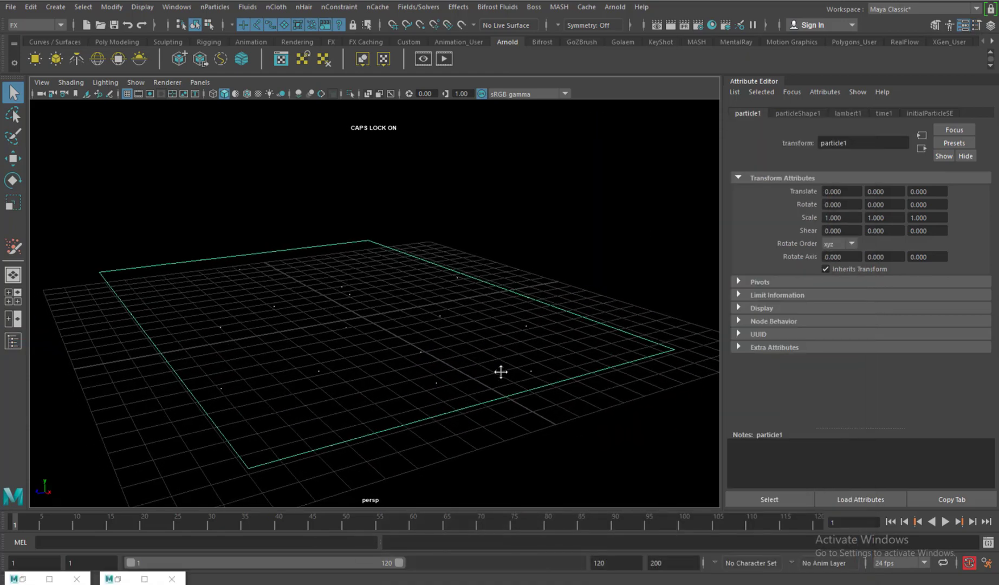
- Play back the timeline to check how the particles behave without a field, and stop it
left_click(945, 522)
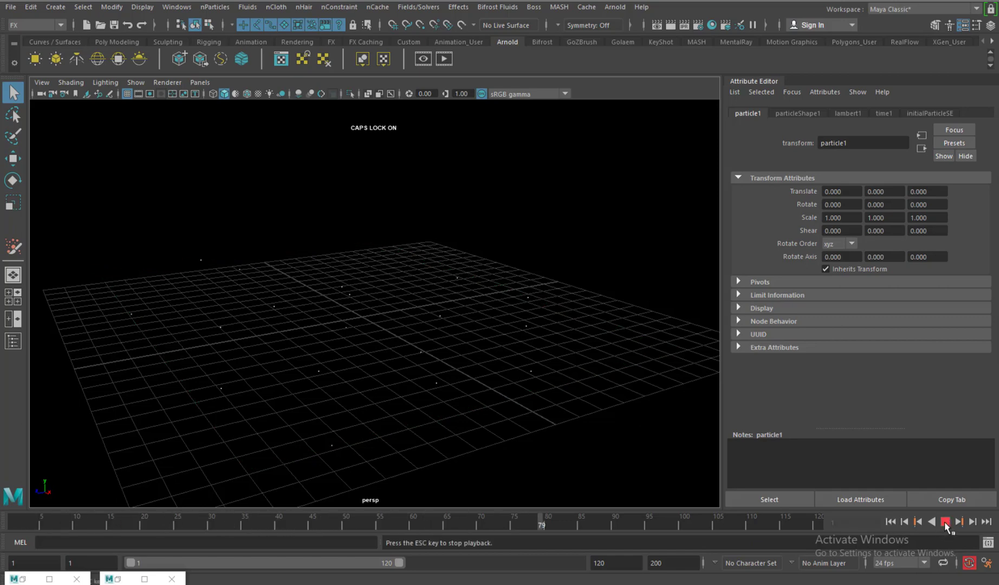
left_click(946, 522)
left_click(945, 521)
left_click(945, 521)
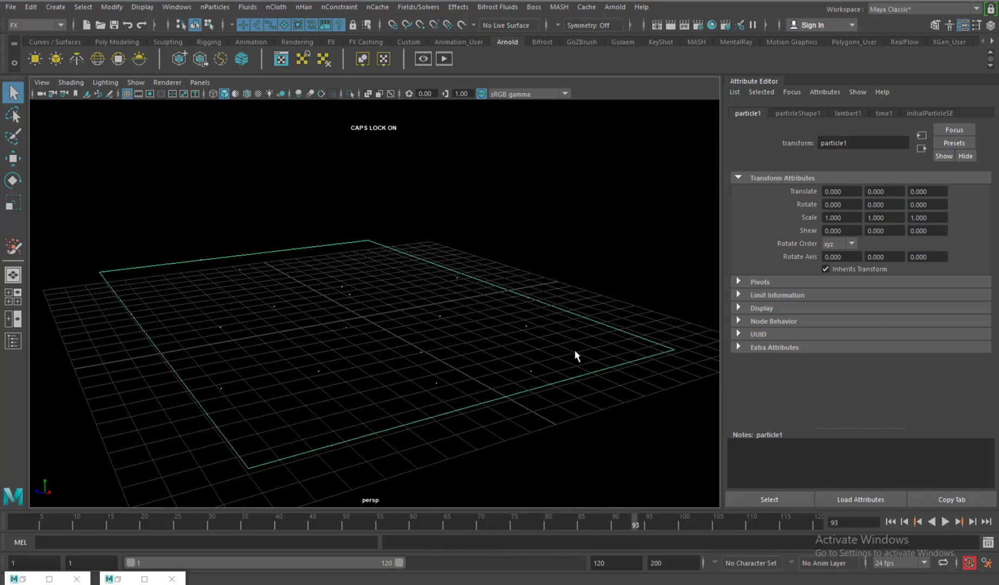
- Add a Turbulence field to the particle object and play back the animation to test it
left_click(525, 259)
left_click_drag(437, 255, 493, 349, "alt")
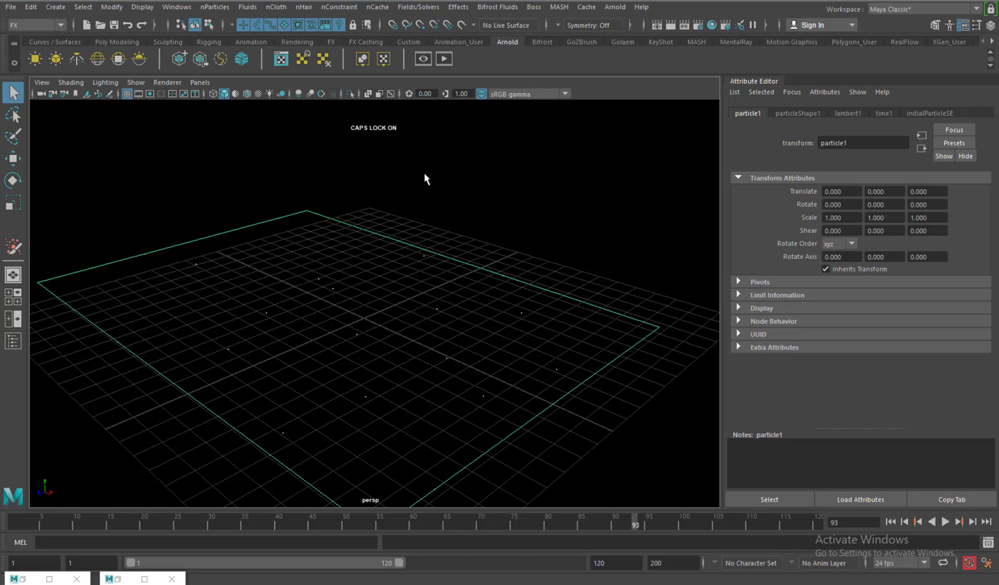
left_click(422, 8)
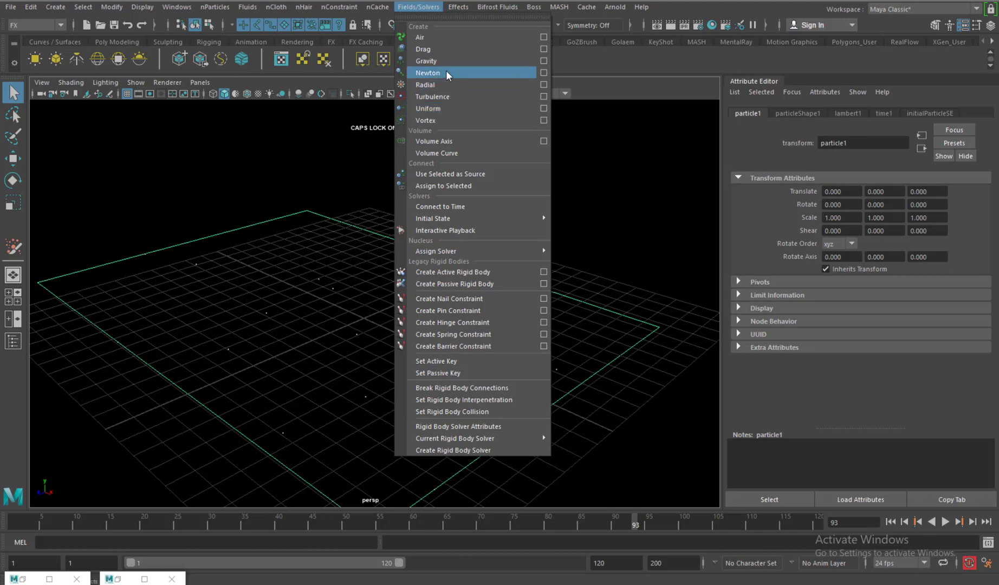
left_click(444, 97)
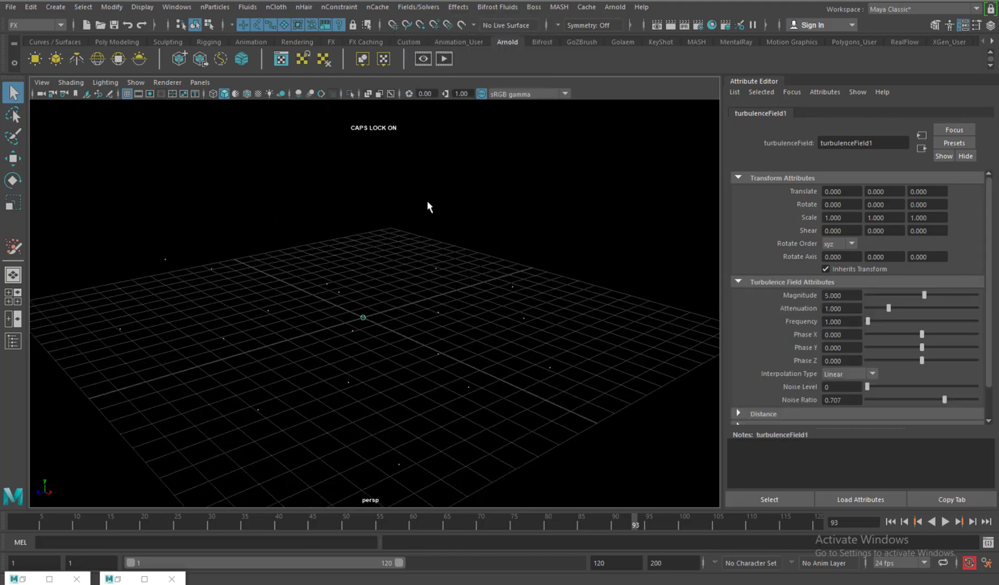
left_click(945, 522)
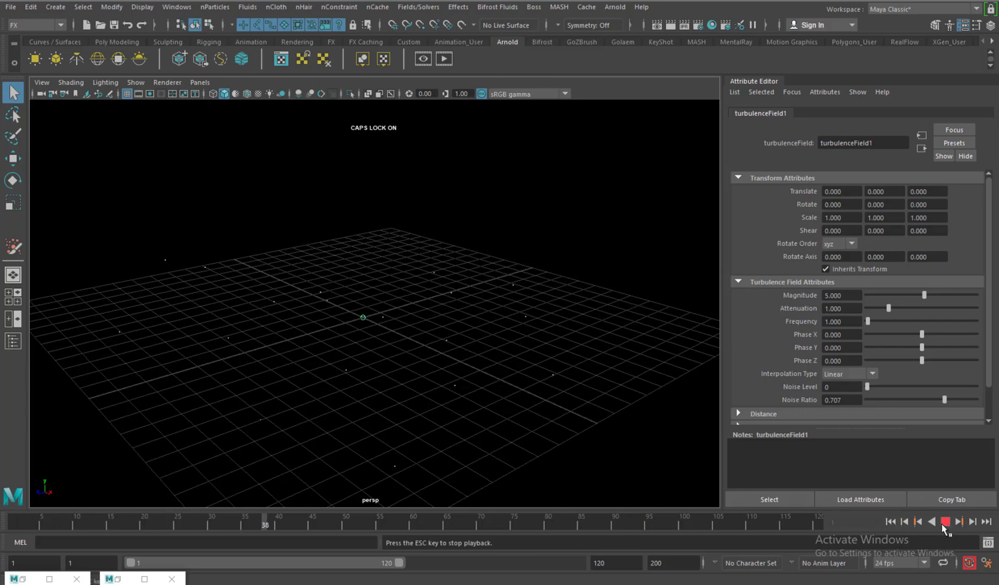
left_click(945, 522)
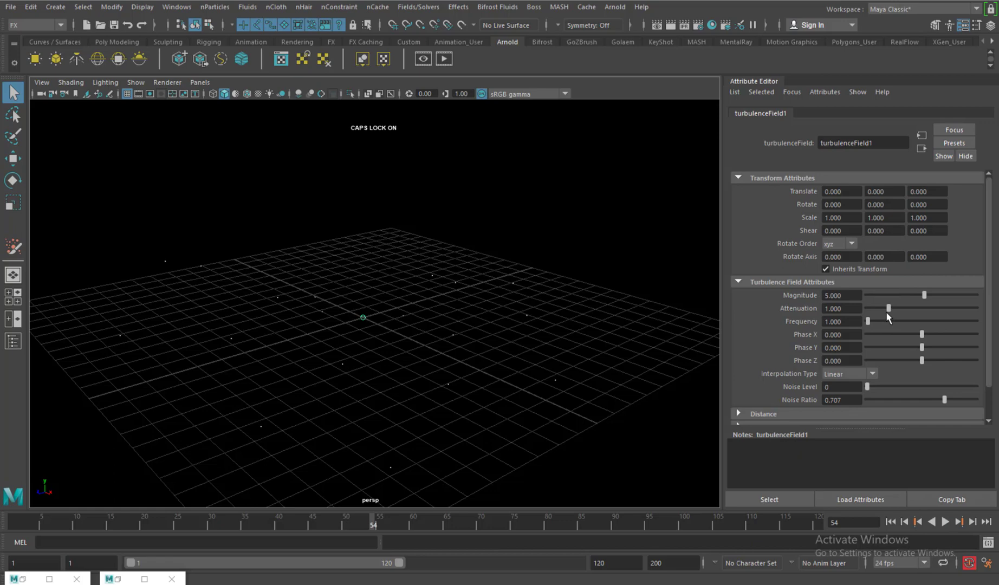
- Set the turbulence field's attenuation to 0 and play back the particle motion again
left_click_drag(889, 308, 802, 307)
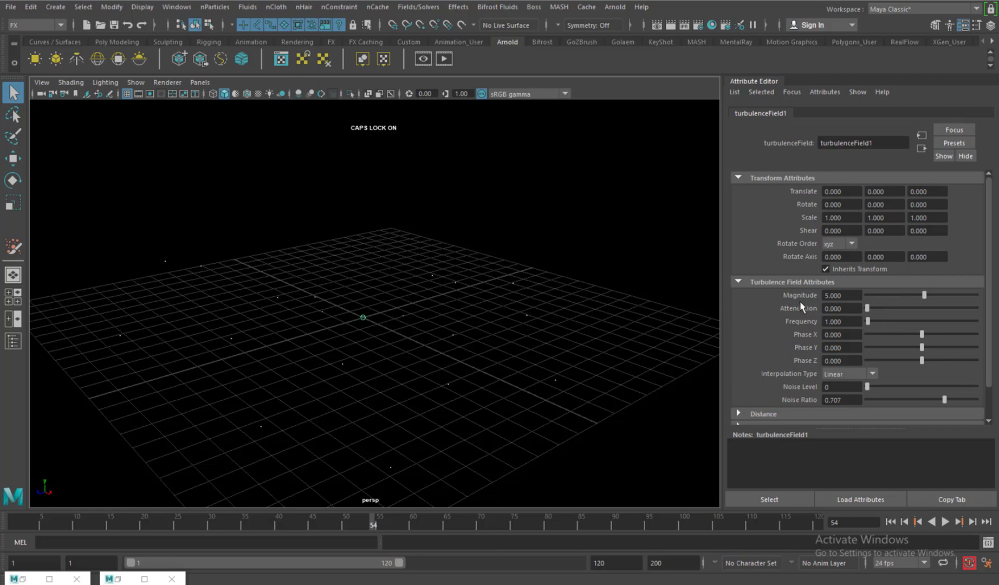
left_click(946, 522)
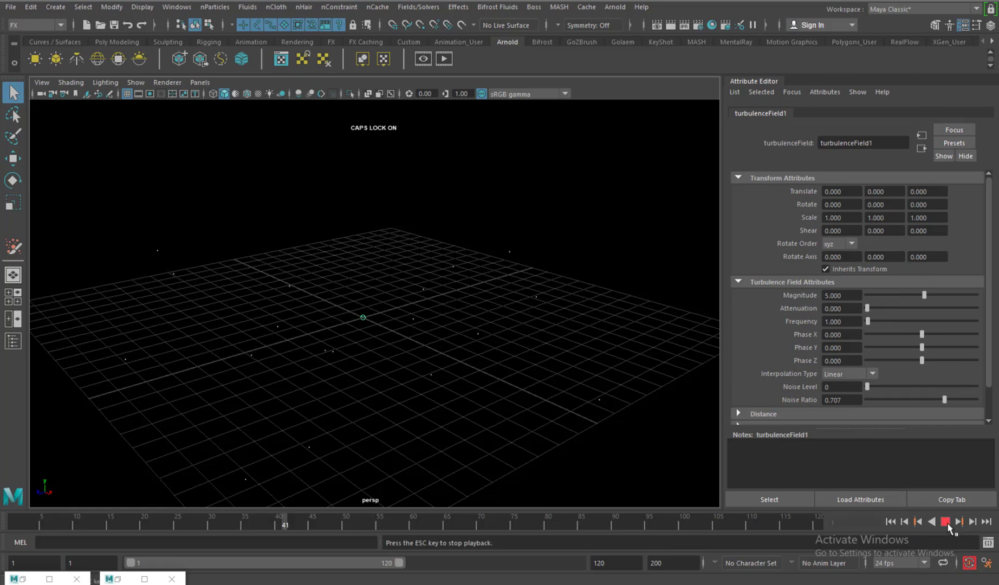
left_click(945, 523)
left_click_drag(548, 342, 528, 289, "alt")
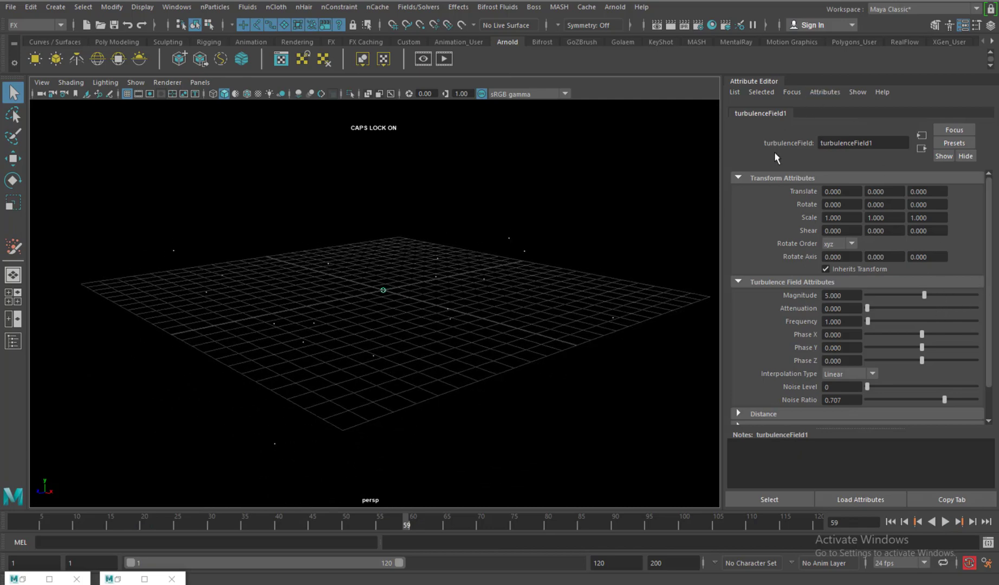
key("ctrl+shift+a")
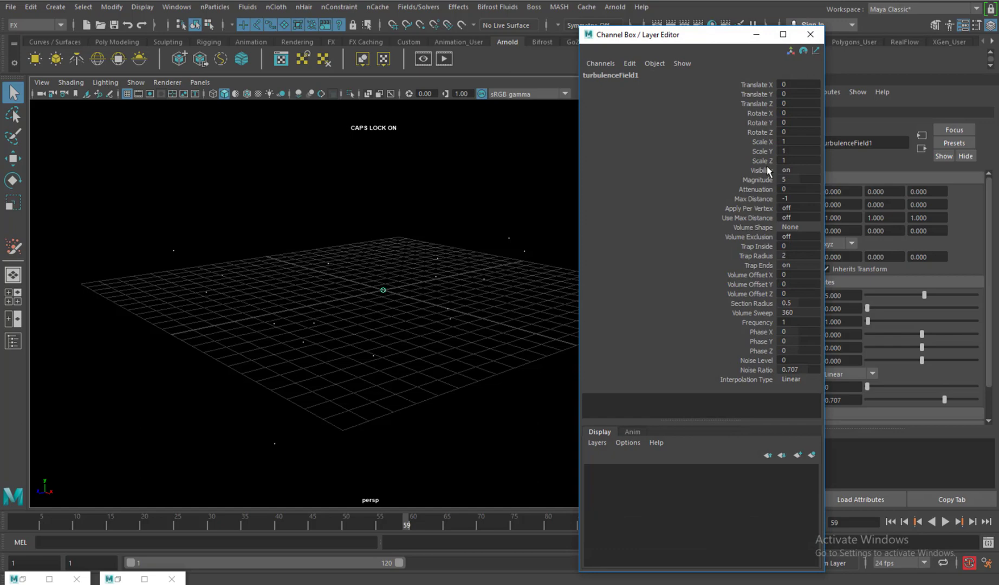
left_click(810, 35)
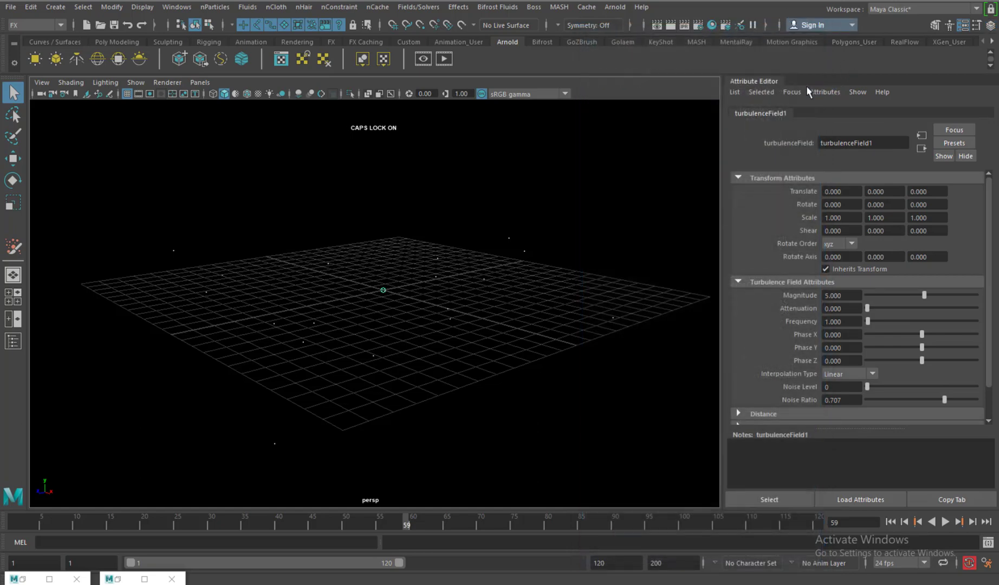
scroll(893, 342, "down", 3)
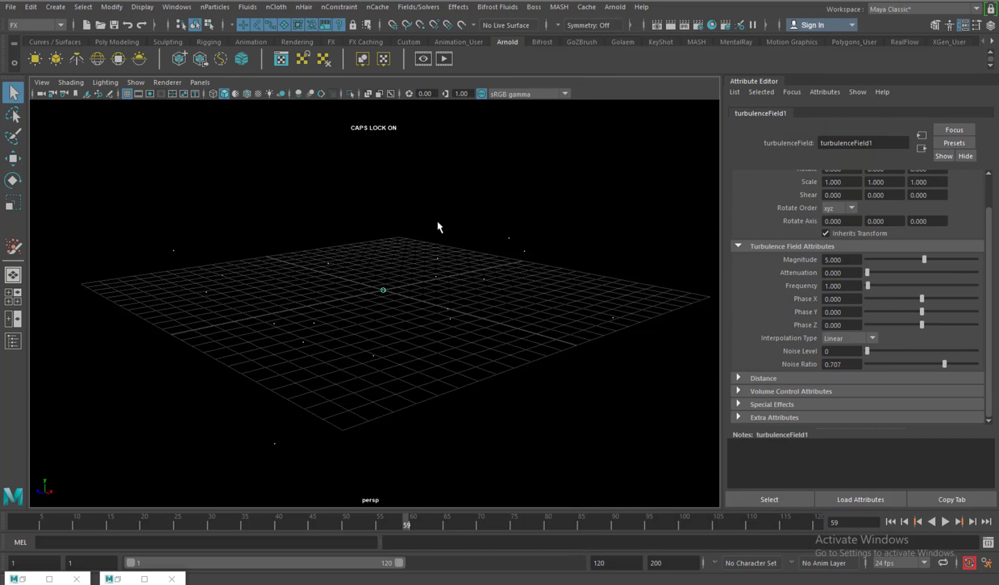
- Select the particle object and set its particle render type to Spheres
left_click_drag(470, 233, 584, 253)
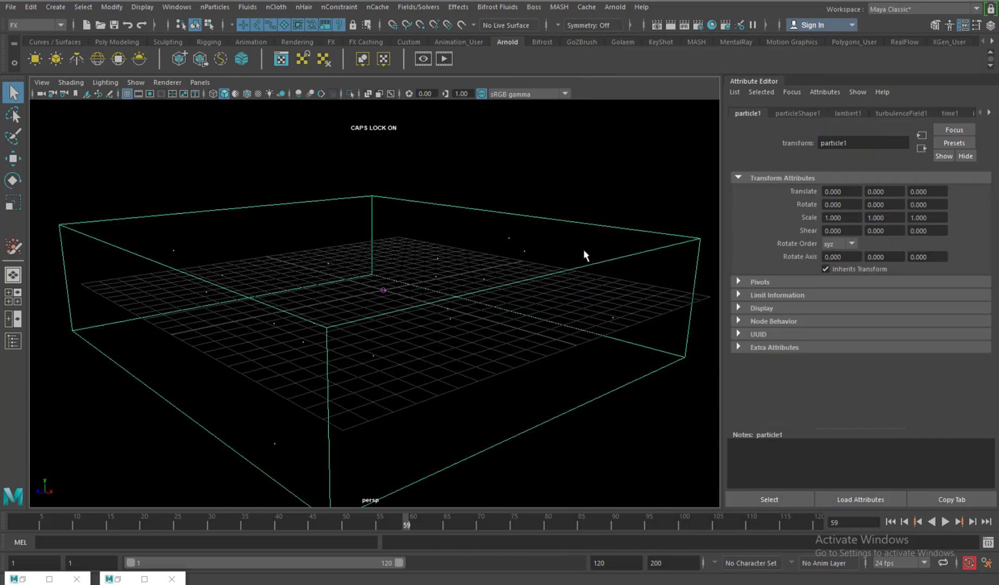
left_click(804, 113)
left_click(859, 272)
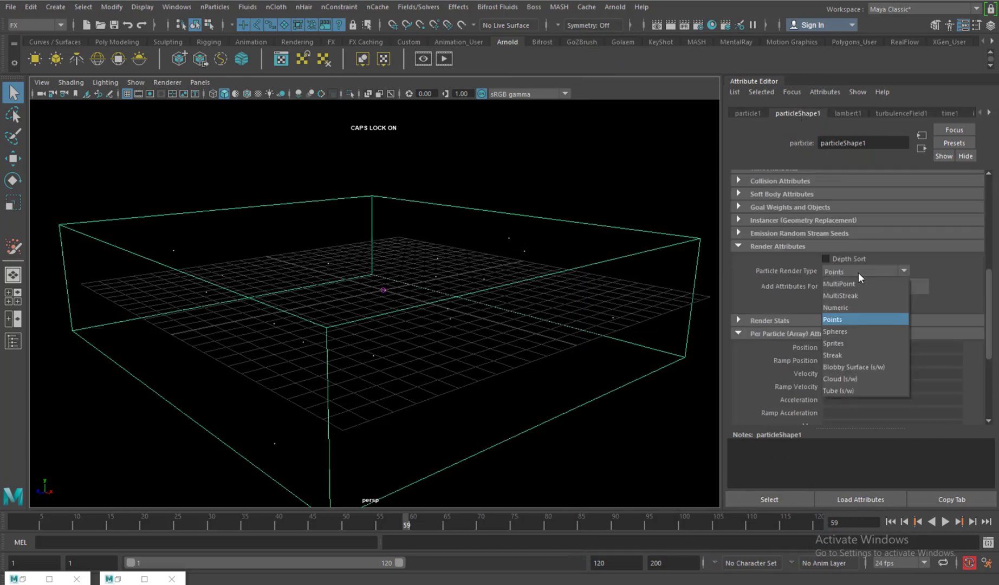
left_click(850, 331)
scroll(554, 280, "up", 5)
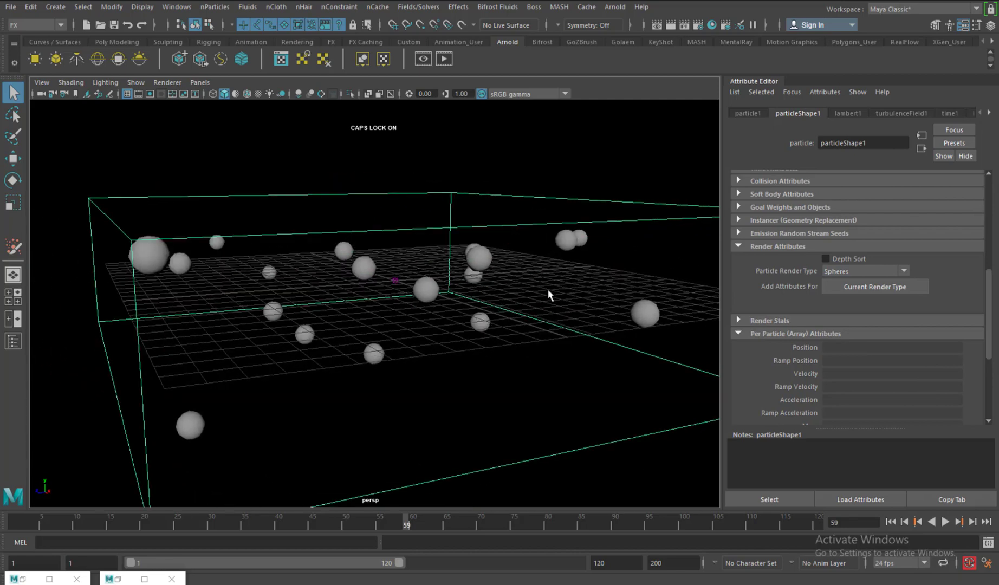
- Play the animation from the first frame, stop it and inspect the spheres' spread from several angles
left_click(890, 521)
left_click(945, 521)
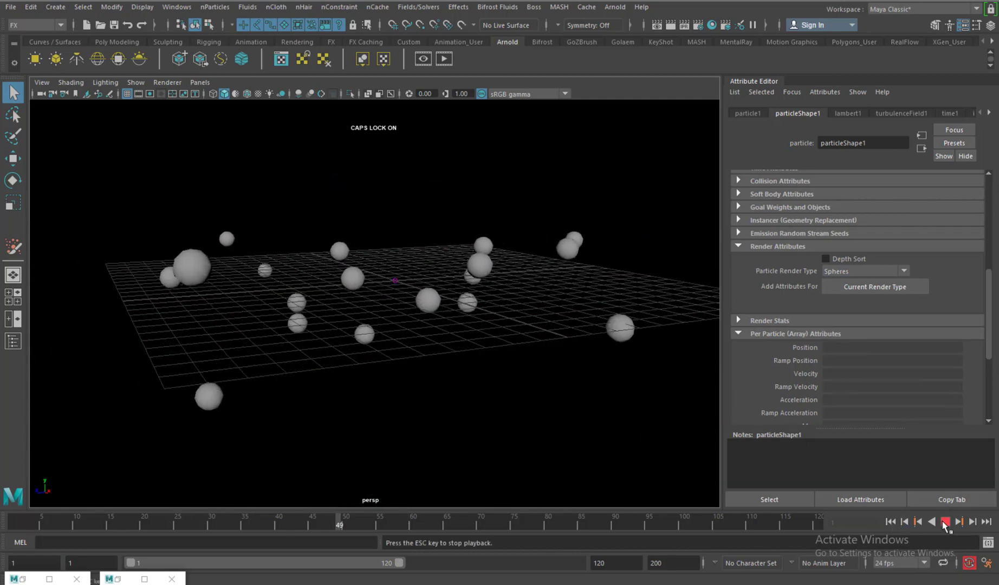
left_click(944, 524)
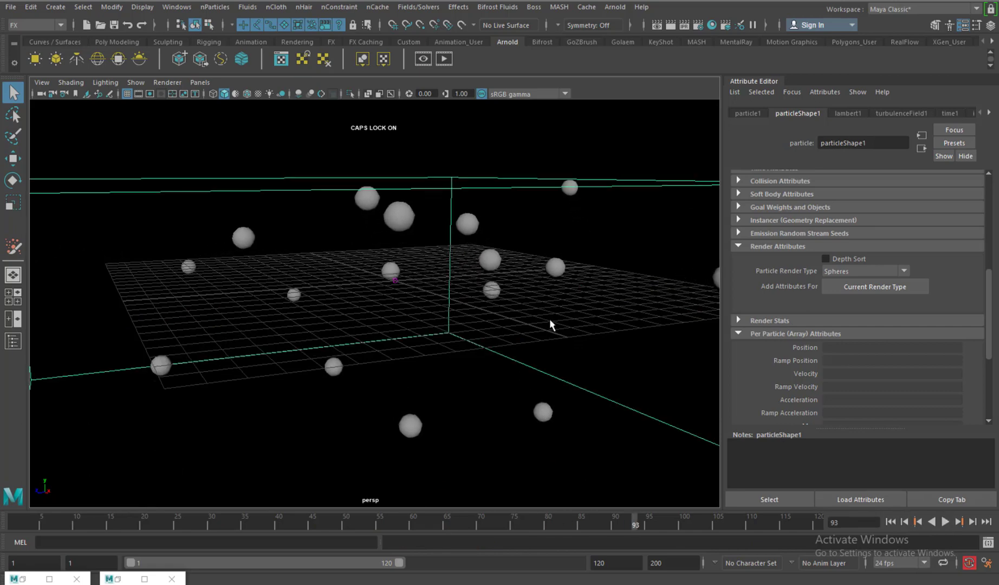
left_click_drag(530, 288, 454, 258, "alt")
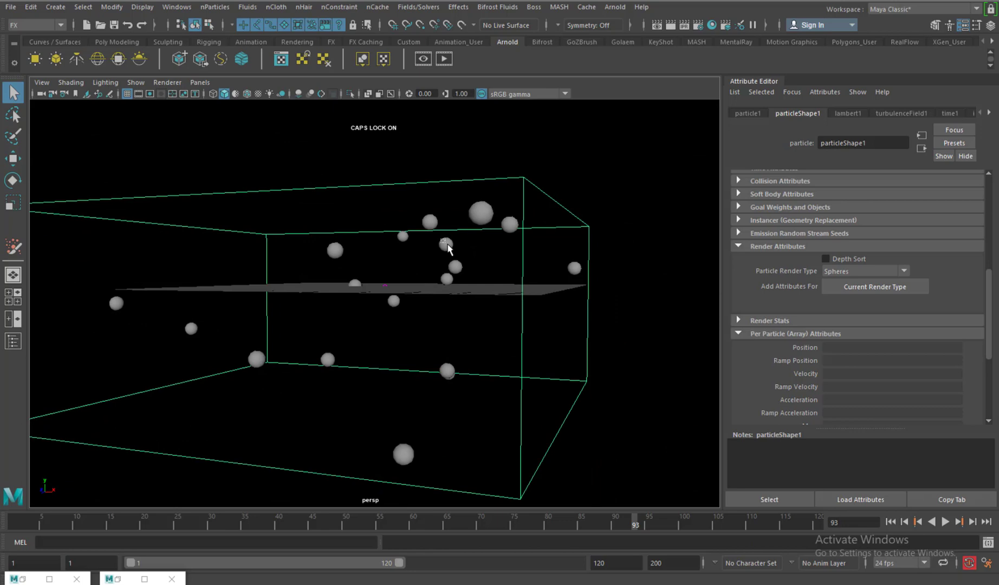
right_click_drag(563, 237, 511, 226, "alt")
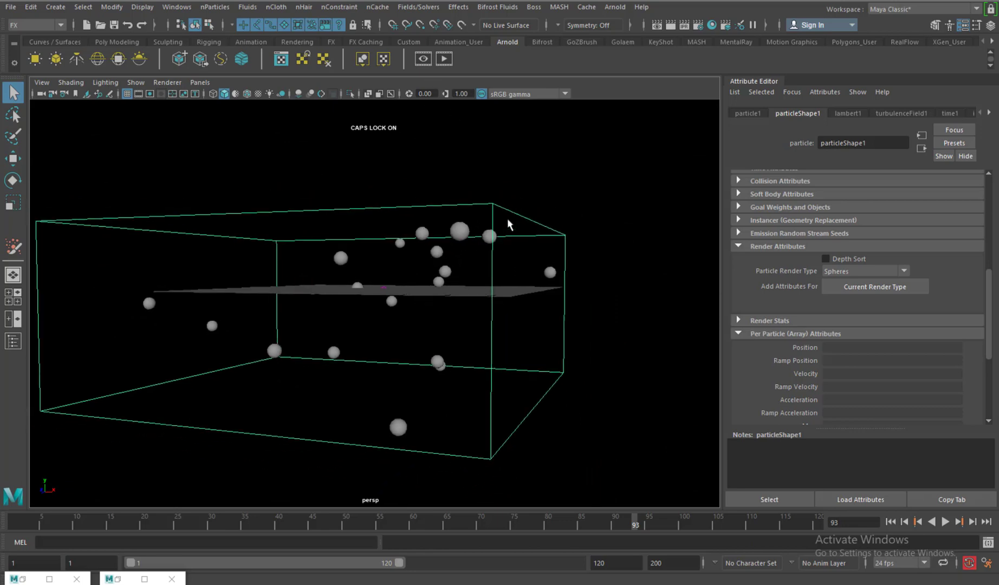
- Add a Newton field to the sphere particles
left_click(414, 8)
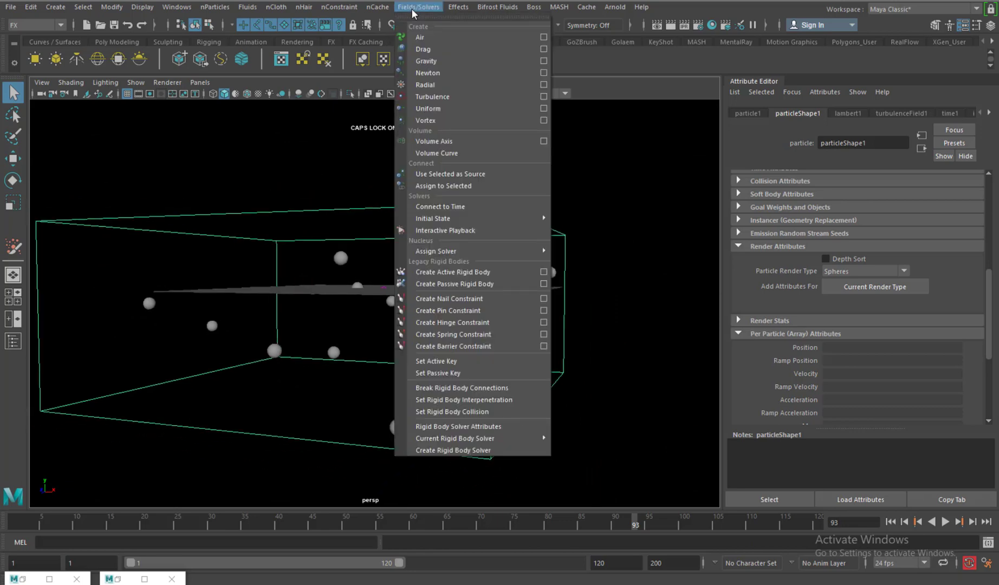
left_click(430, 73)
left_click_drag(430, 283, 435, 283, "alt")
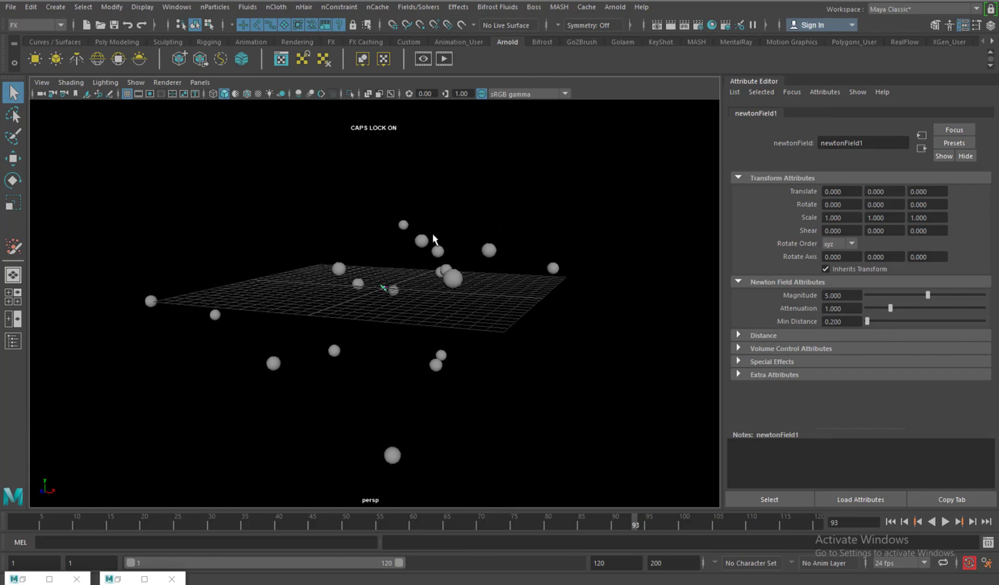
- Play the animation from the first frame to check how the Newton field affects the spheres, and stop it
left_click(890, 521)
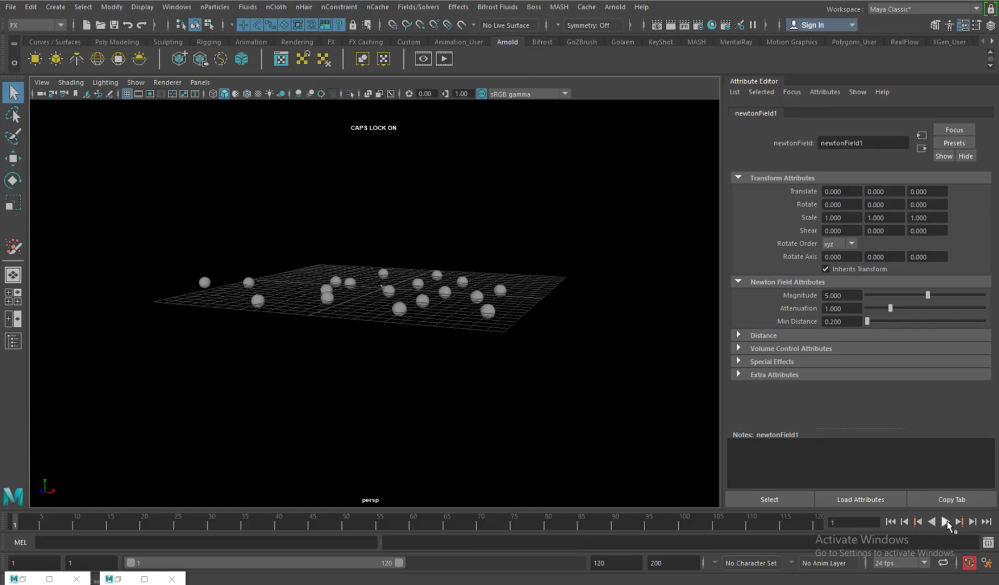
left_click(946, 521)
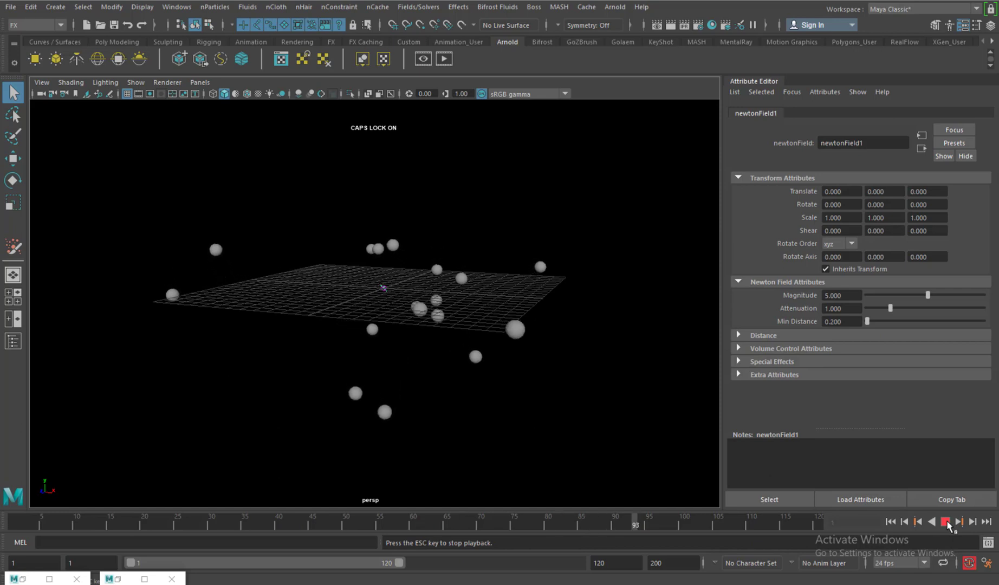
left_click(946, 521)
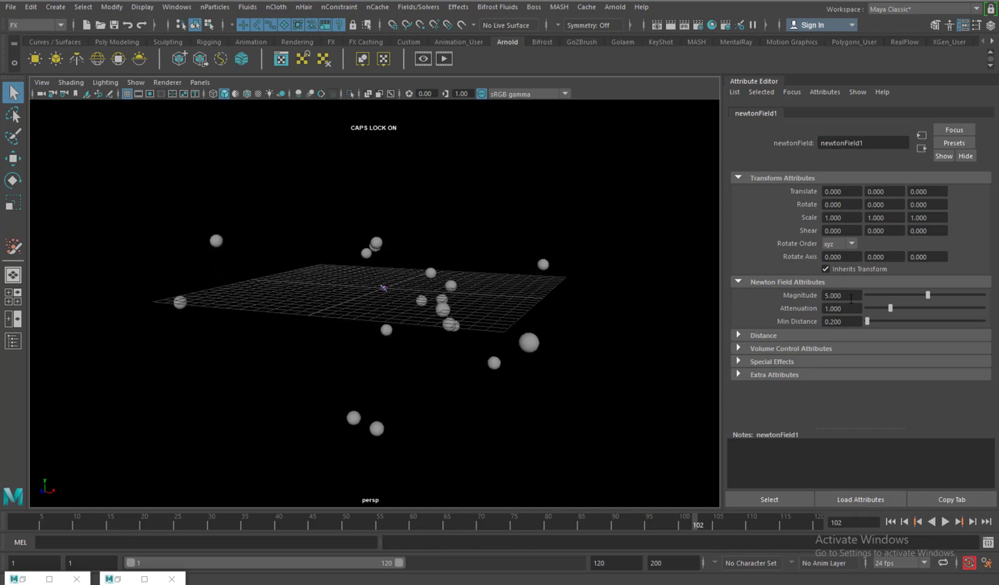
- Set the Newton field's magnitude to 10 and its attenuation to 0
left_click(851, 298)
left_click_drag(890, 308, 839, 307)
type("10")
key("Return")
- Play back the stronger Newton field's effect from the first frame, stopping to inspect the spheres from a closer angle
left_click(891, 523)
left_click(946, 522)
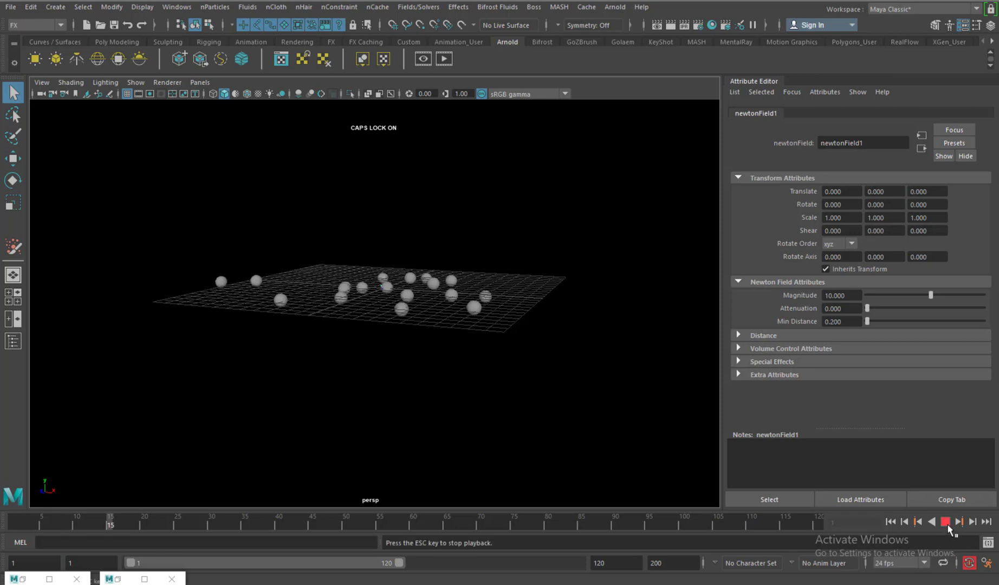
left_click_drag(542, 345, 522, 319, "alt")
key("Escape")
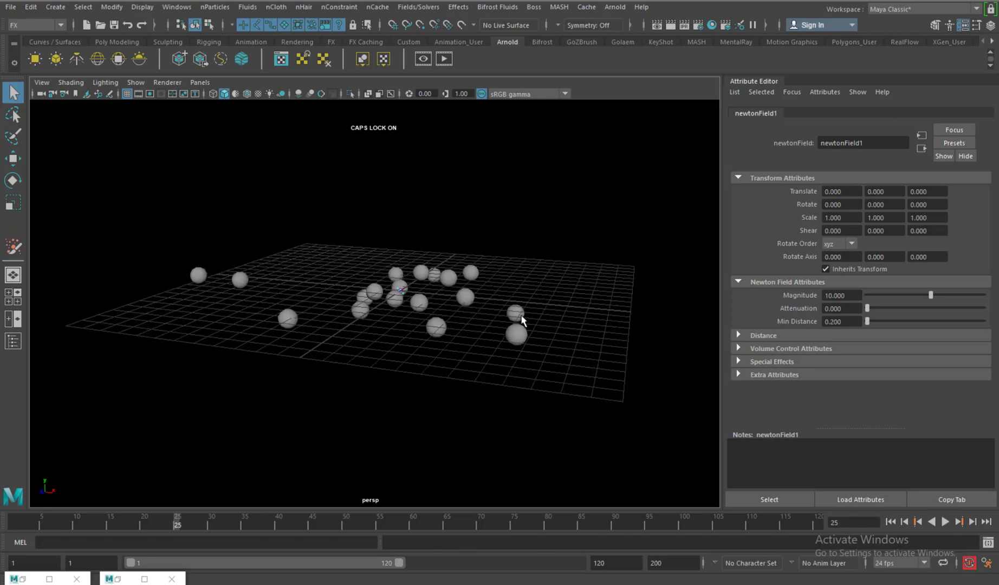
left_click(891, 522)
left_click(946, 522)
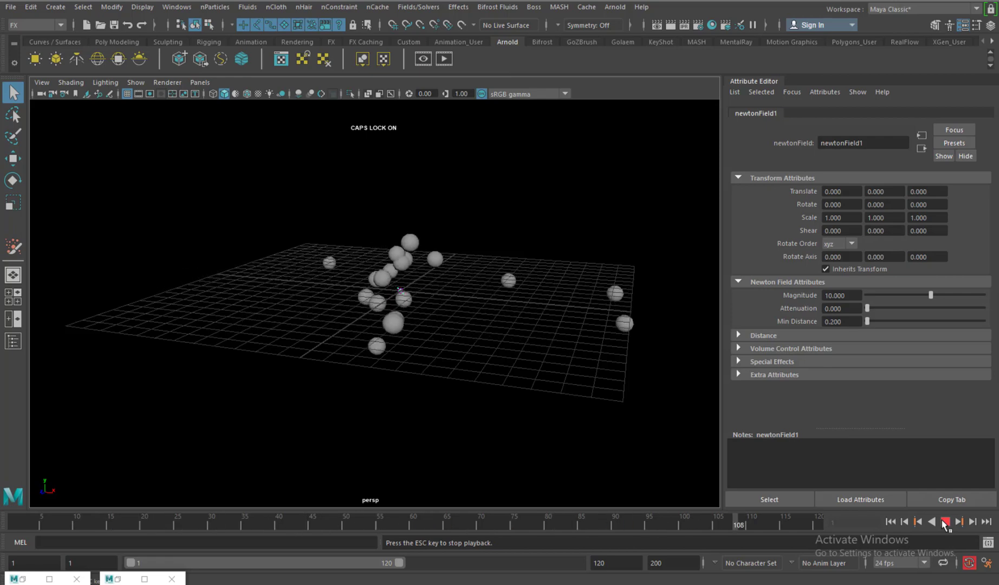
left_click(946, 522)
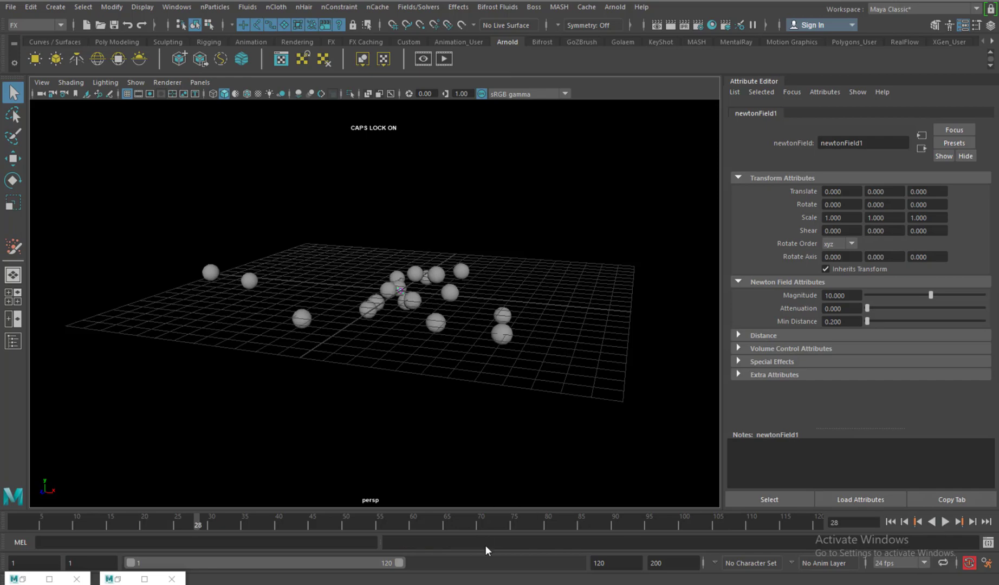
- Extend the playback range to end at frame 500
double_click(622, 557)
type("500")
key("Return")
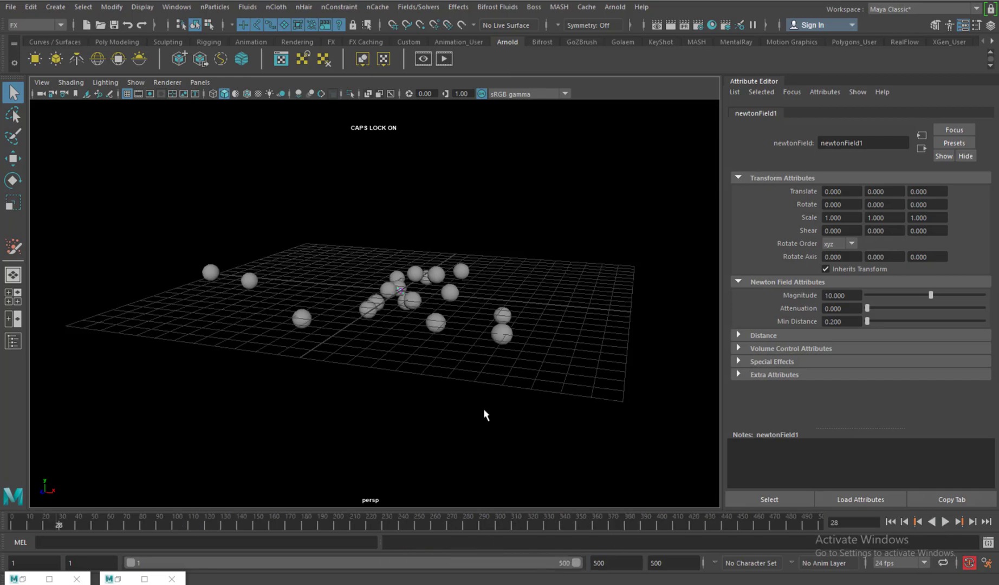
- Play the simulation over the extended range, stop it and examine the sphere cluster around the Newton field from several angles
scroll(484, 412, "up", 6)
left_click_drag(518, 434, 569, 404, "alt")
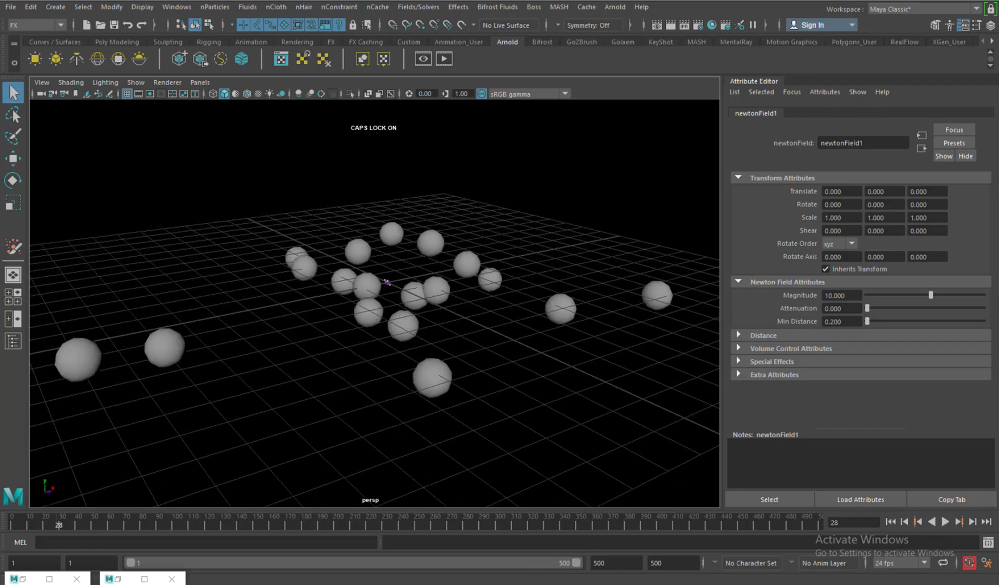
left_click(946, 522)
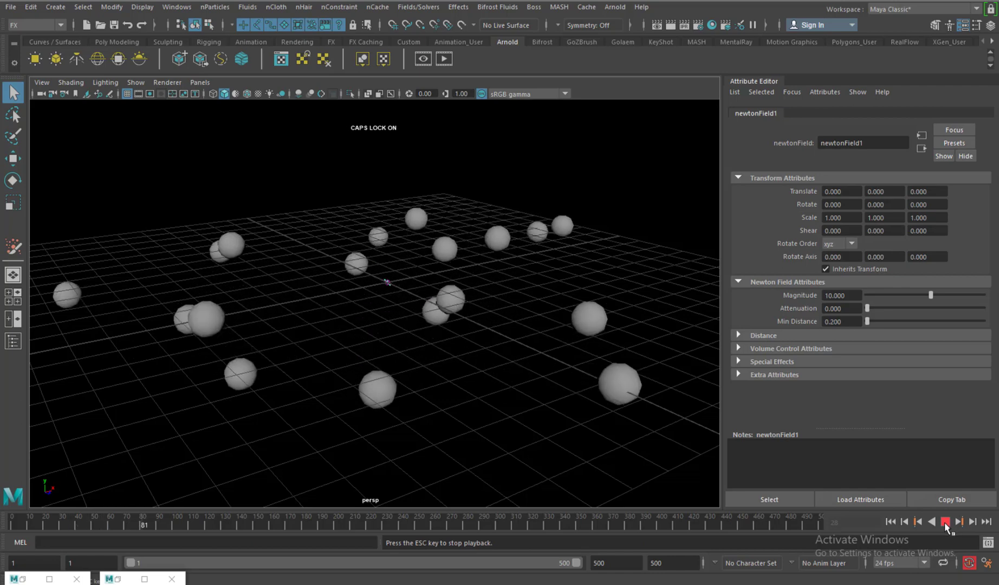
left_click(946, 521)
left_click_drag(616, 209, 464, 257, "alt")
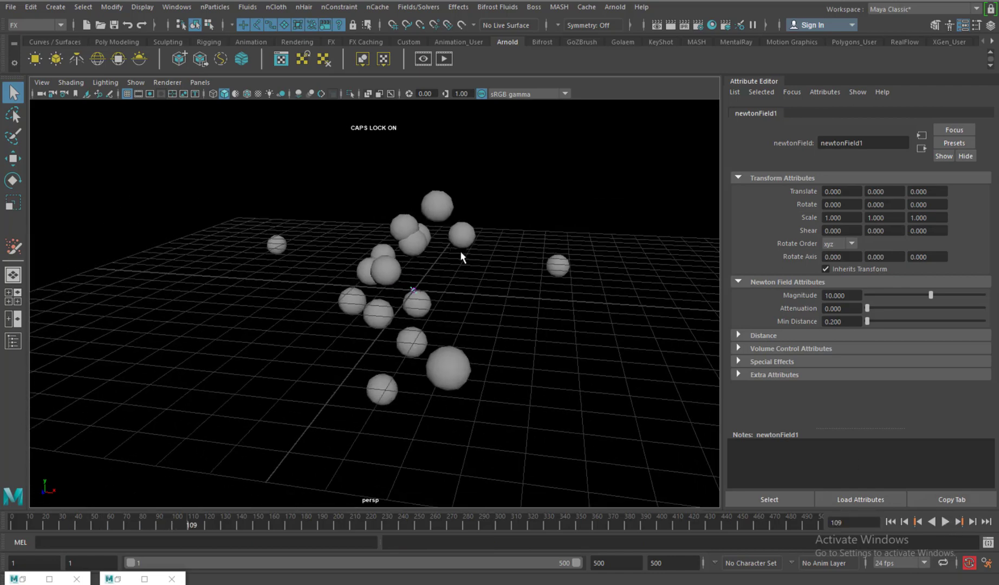
- Open the Outliner and move the Newton field away from the spheres to about -9.5, 5.2, 1.9
left_click(177, 7)
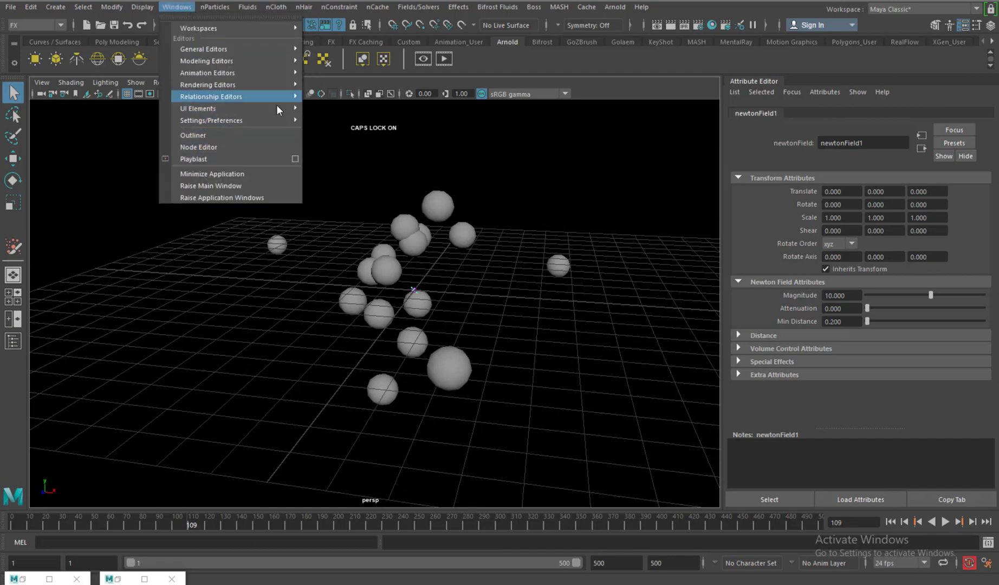
left_click(217, 135)
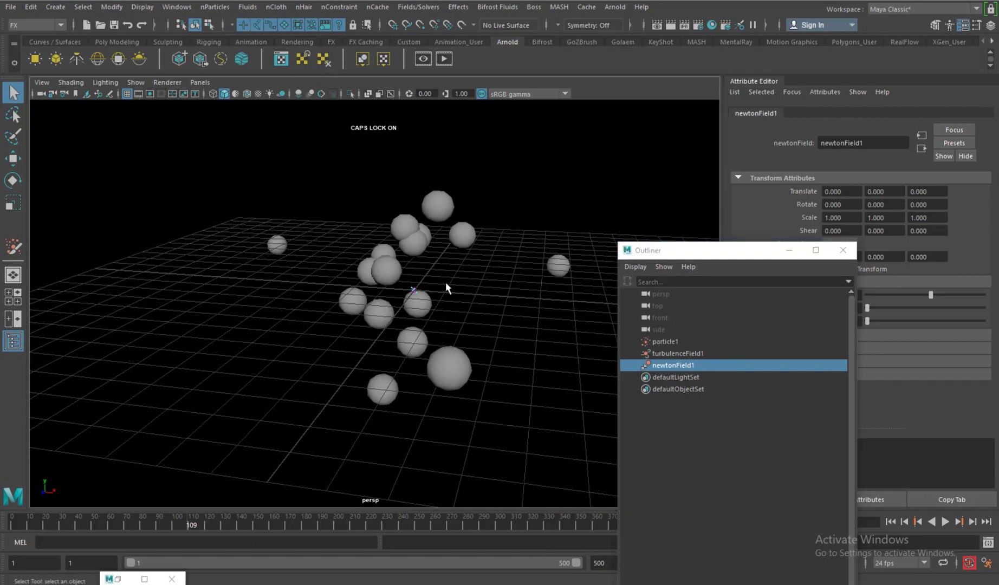
key("w")
middle_click_drag(474, 290, 466, 310, "alt")
left_click_drag(466, 310, 447, 310, "alt")
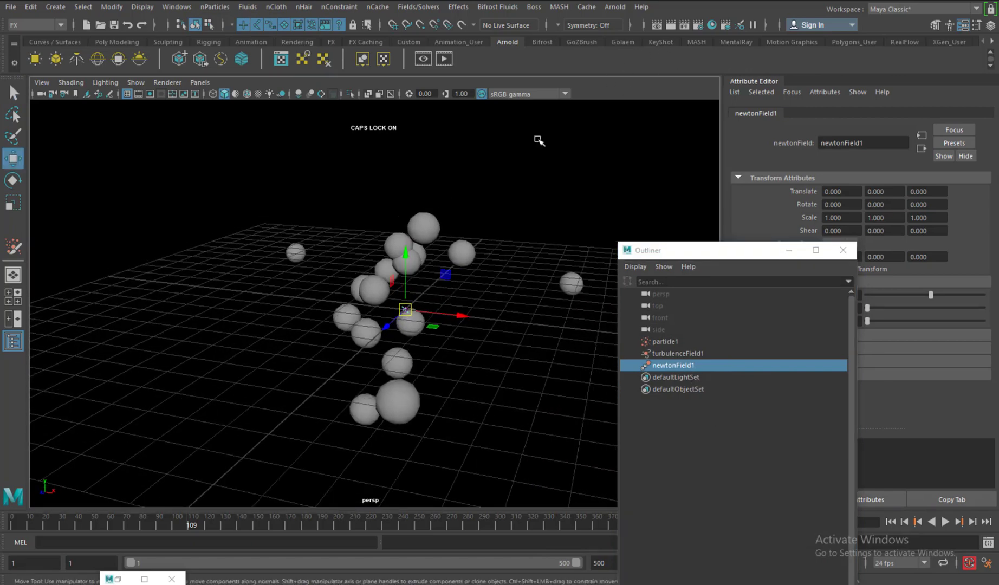
right_click_drag(438, 311, 415, 296, "alt")
middle_click_drag(436, 304, 458, 295, "alt")
right_click_drag(436, 301, 418, 307, "alt")
left_click_drag(420, 301, 230, 191)
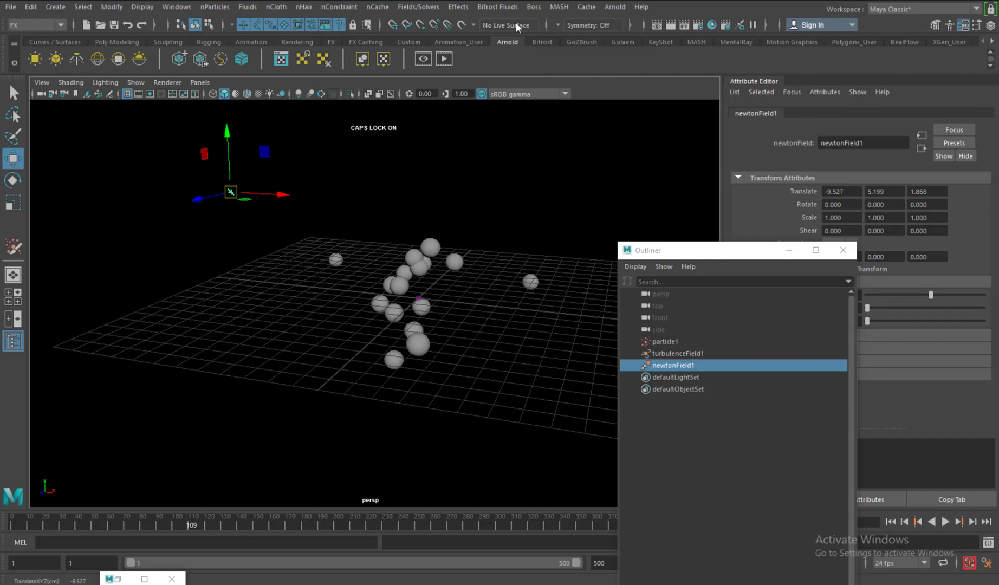
- Add the Interactive Playback command from the solvers group to the current shelf
left_click(431, 8)
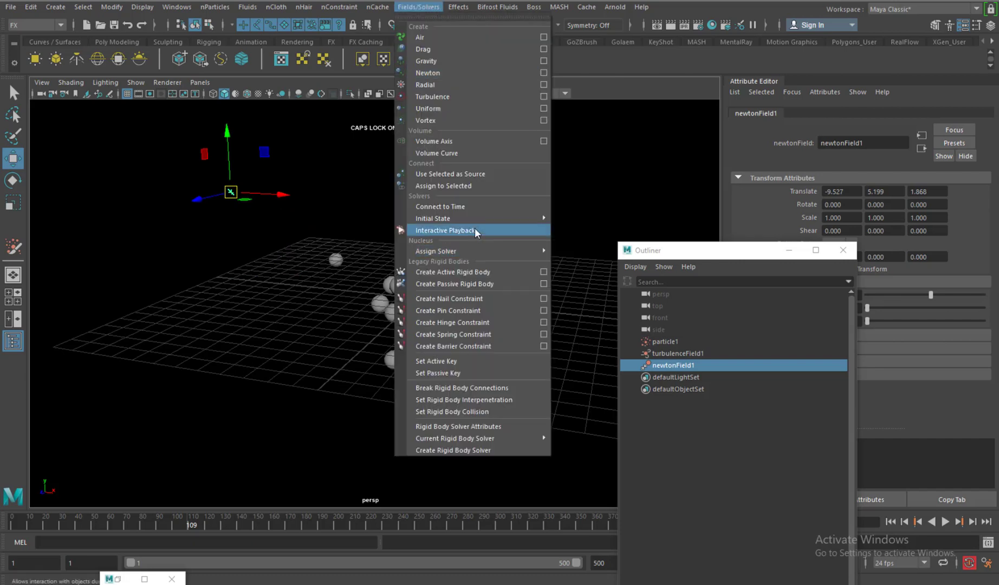
mouse_move(475, 221)
left_click(475, 232)
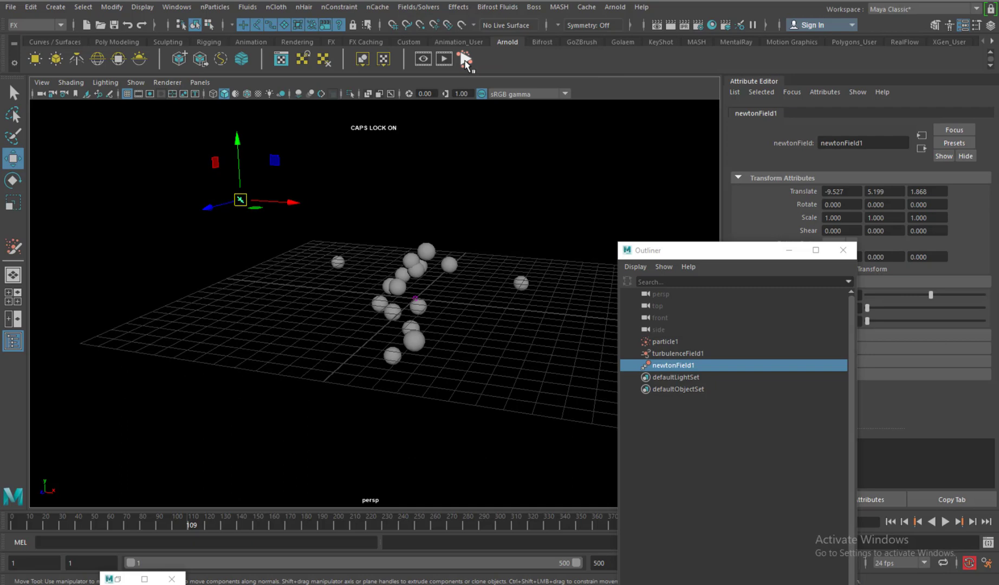
- Run Interactive Playback, move the Newton field to about -9.6, 1.5, 3.1 while the spheres follow, and stop playback
left_click_drag(241, 200, 235, 271)
right_click_drag(371, 242, 274, 238, "alt")
right_click_drag(466, 218, 359, 196, "alt")
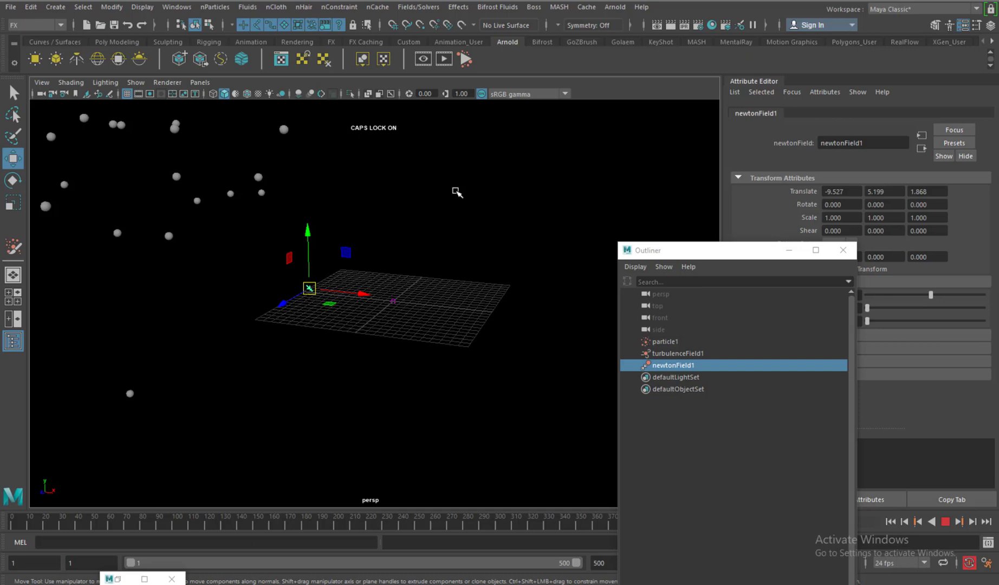
key("Escape")
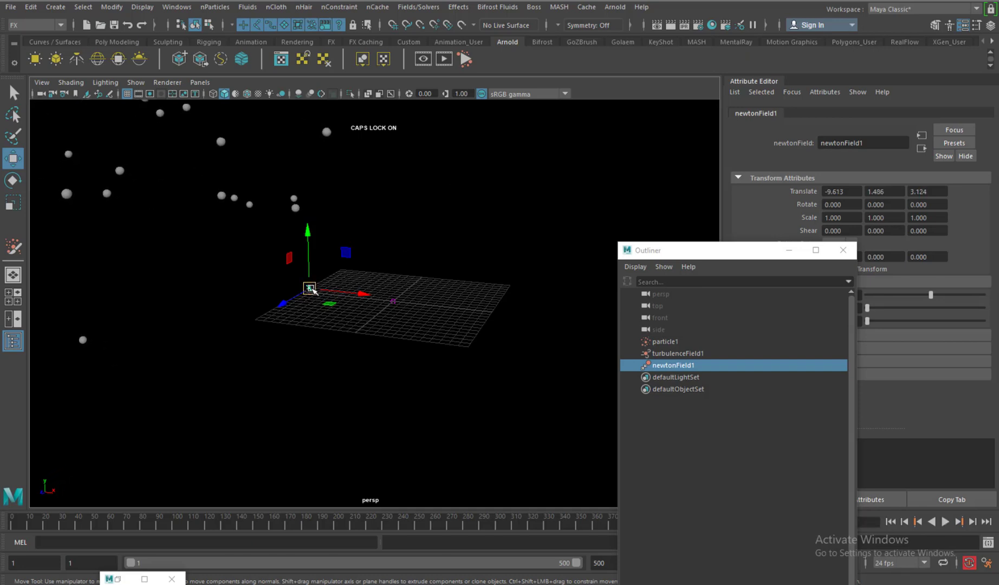
- Move the Newton field to about -4.5, 2.0, 1.0, minimize the Outliner and replay the simulation
left_click_drag(310, 287, 333, 262)
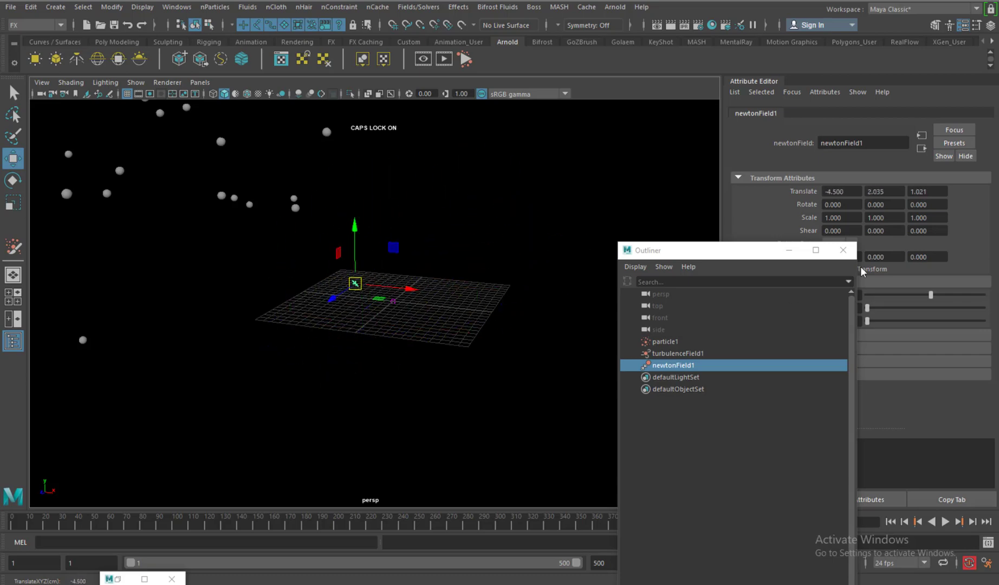
left_click(788, 250)
left_click(945, 521)
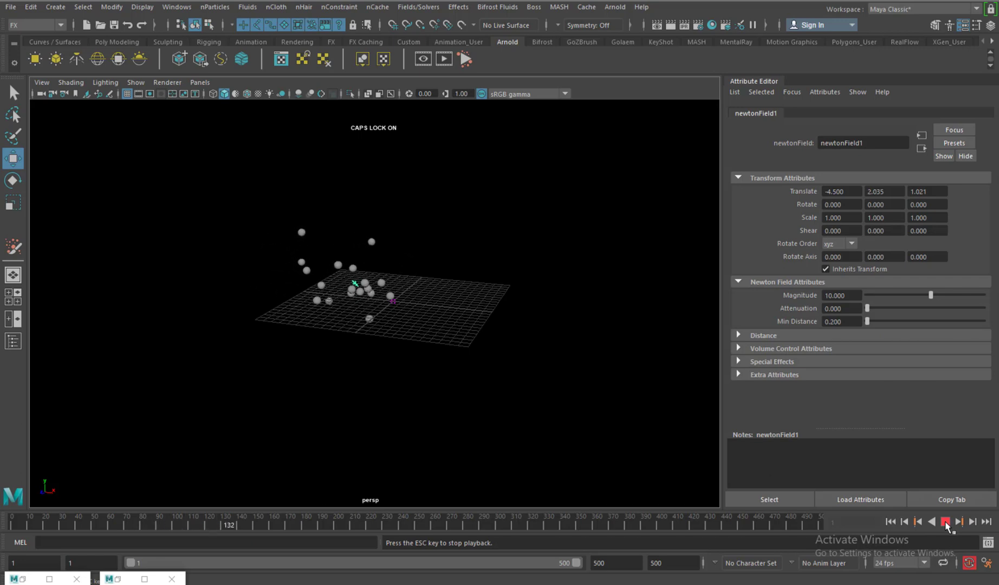
left_click_drag(457, 353, 449, 316, "alt")
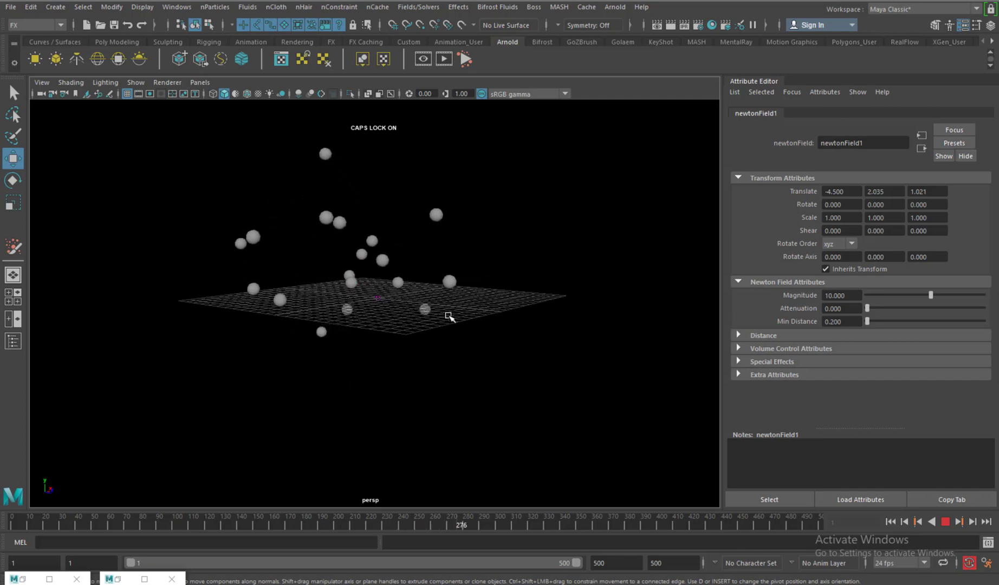
left_click(945, 522)
left_click_drag(478, 307, 362, 339, "alt")
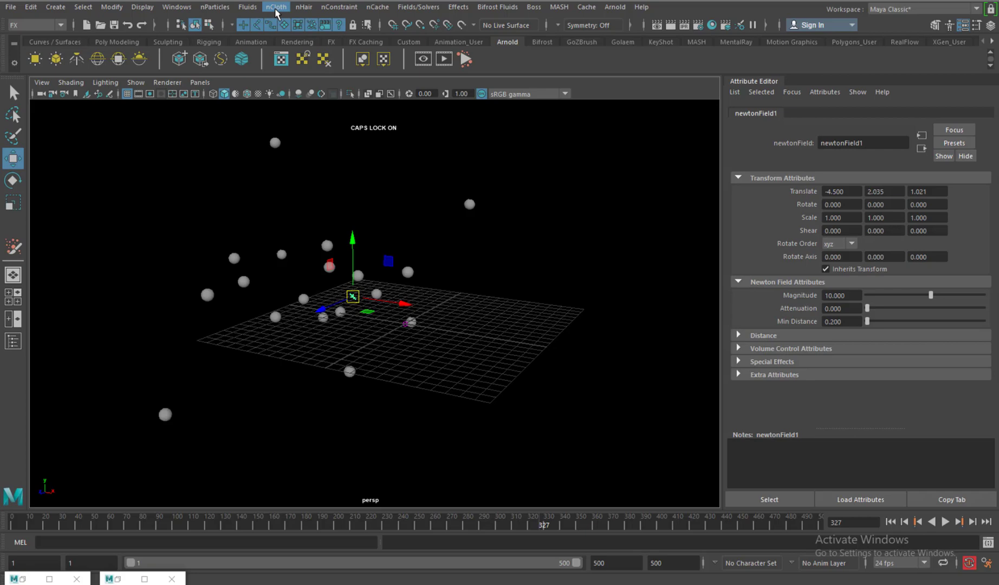
left_click(221, 7)
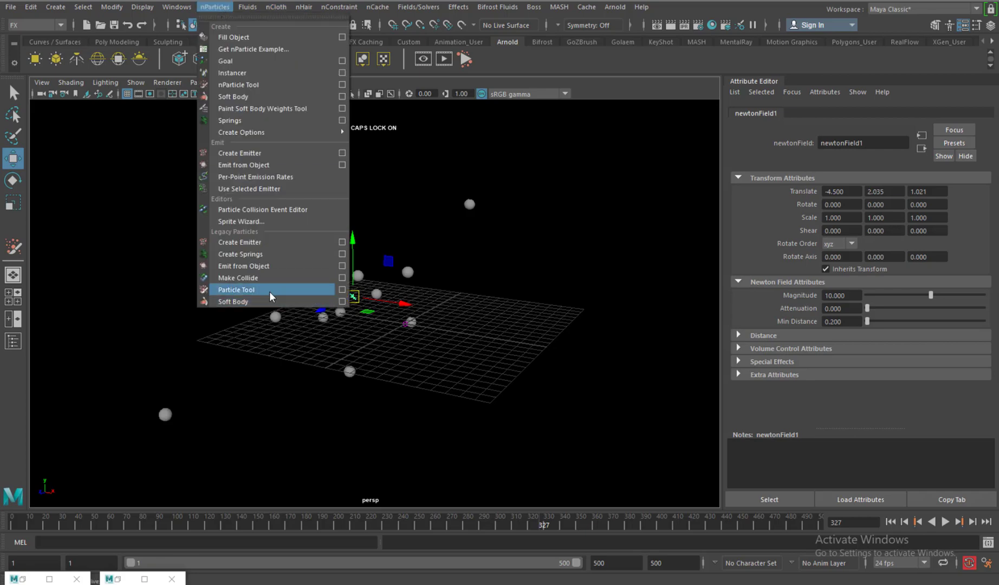
left_click(329, 290)
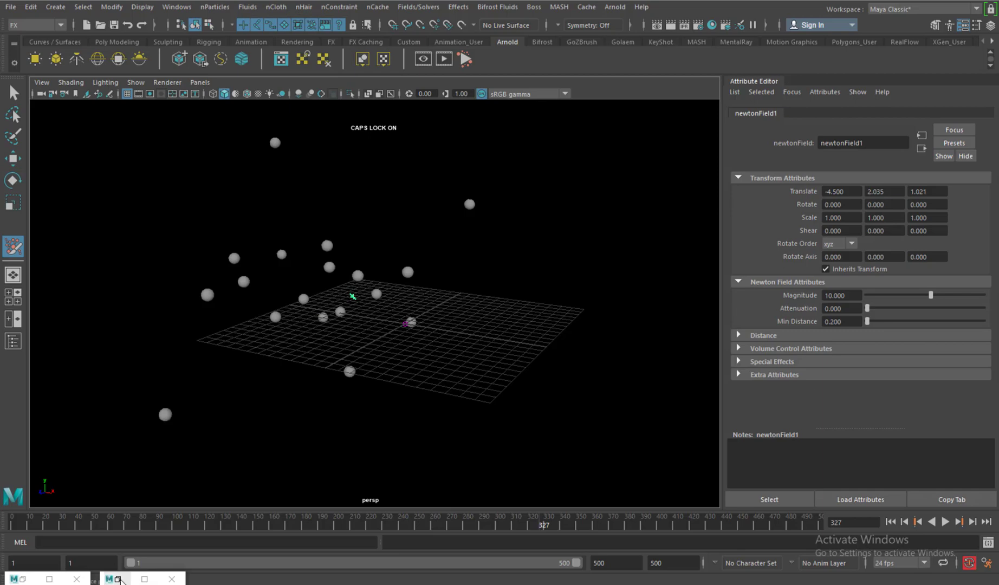
left_click(119, 579)
left_click_drag(450, 252, 446, 254, "alt")
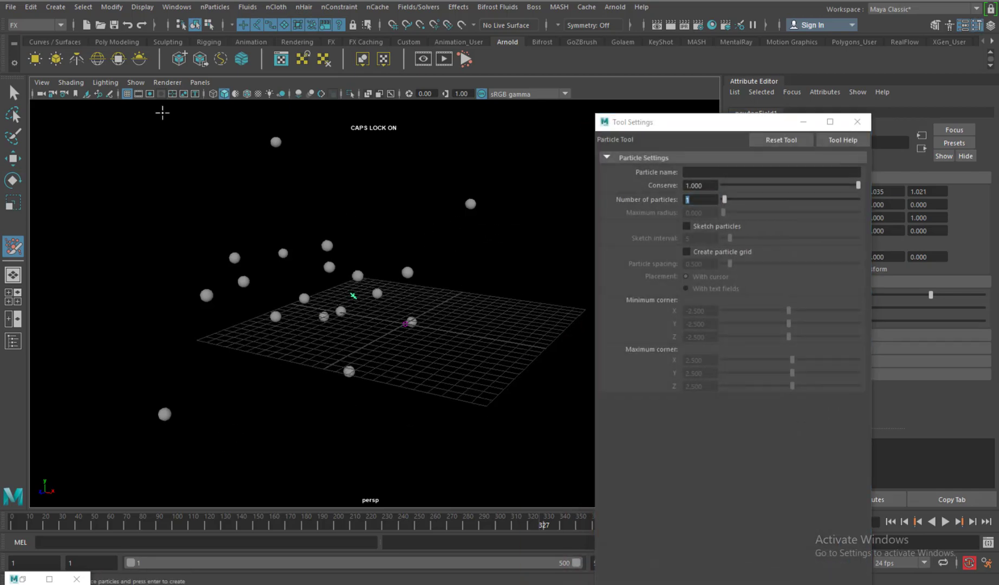
- Start a new scene without saving the current one, and close the leftover Tool Settings and Outliner windows
left_click(11, 7)
left_click(21, 24)
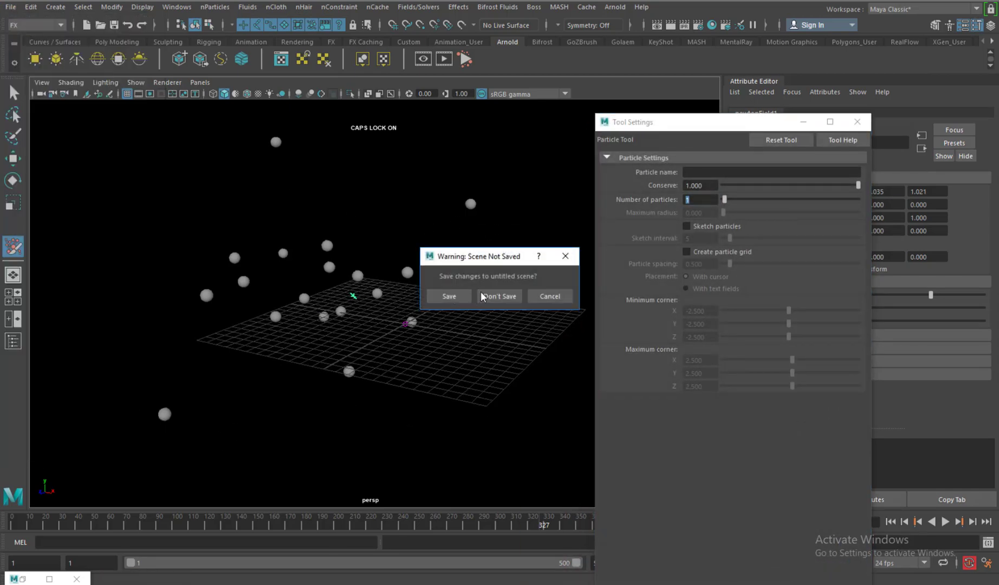
left_click(496, 296)
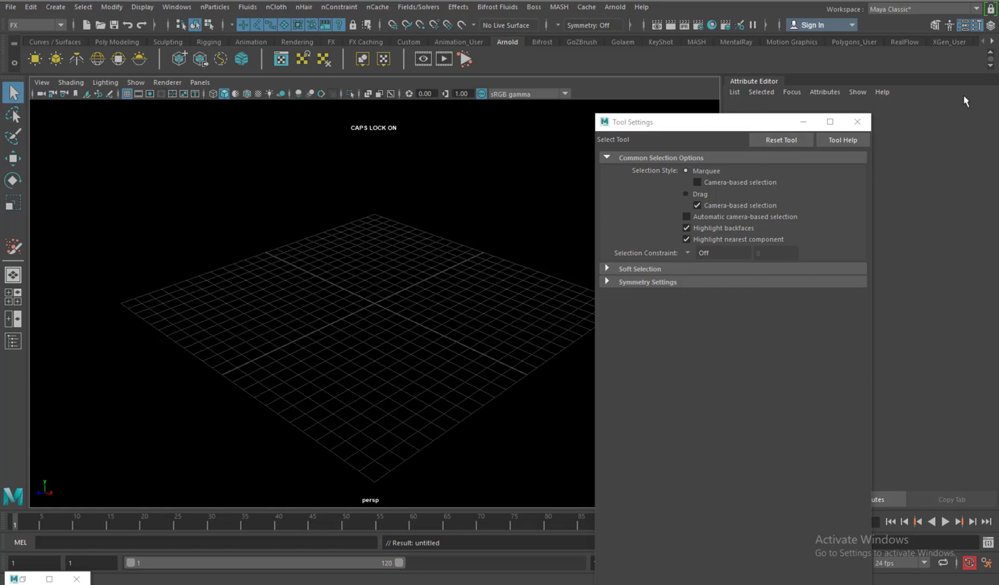
left_click(857, 122)
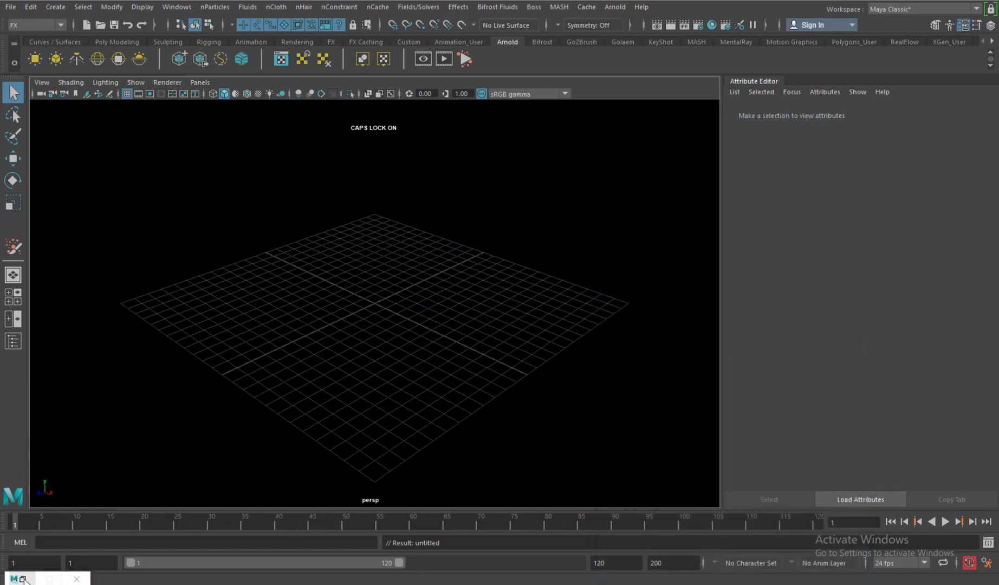
left_click(22, 579)
left_click(843, 250)
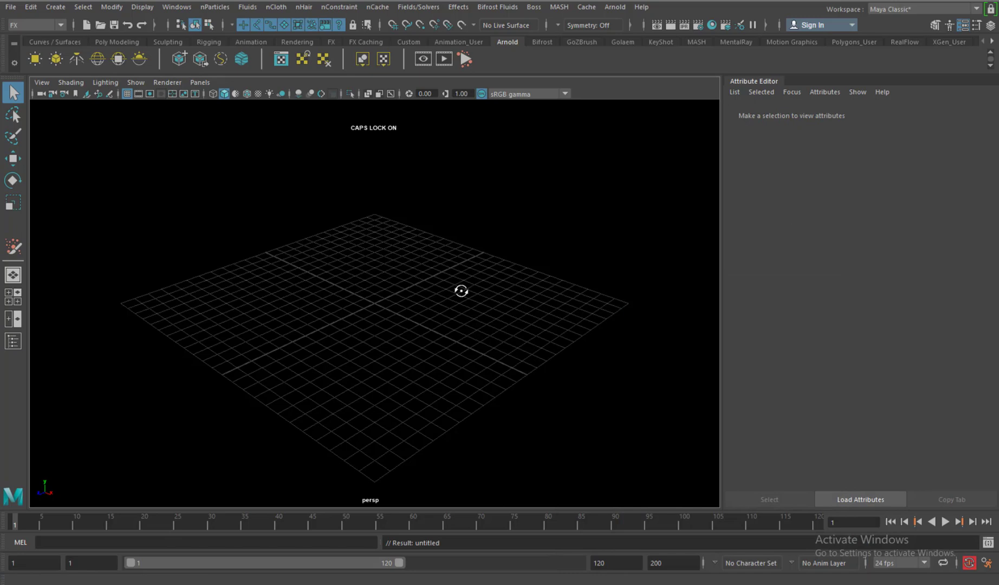
- Start the legacy Particle Tool with its options and set 33 particles with a maximum radius of 2
left_click_drag(462, 290, 440, 292, "alt")
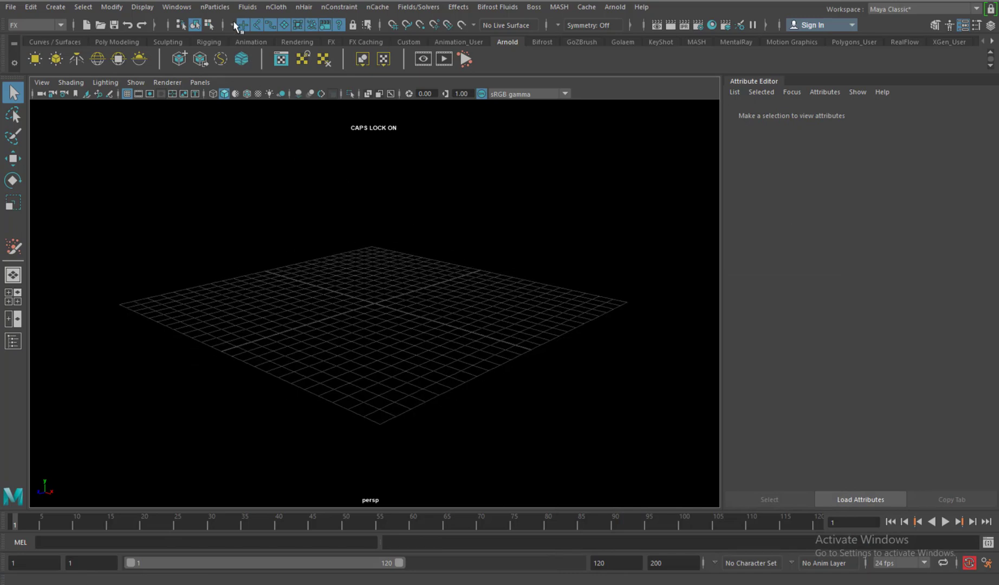
left_click(214, 7)
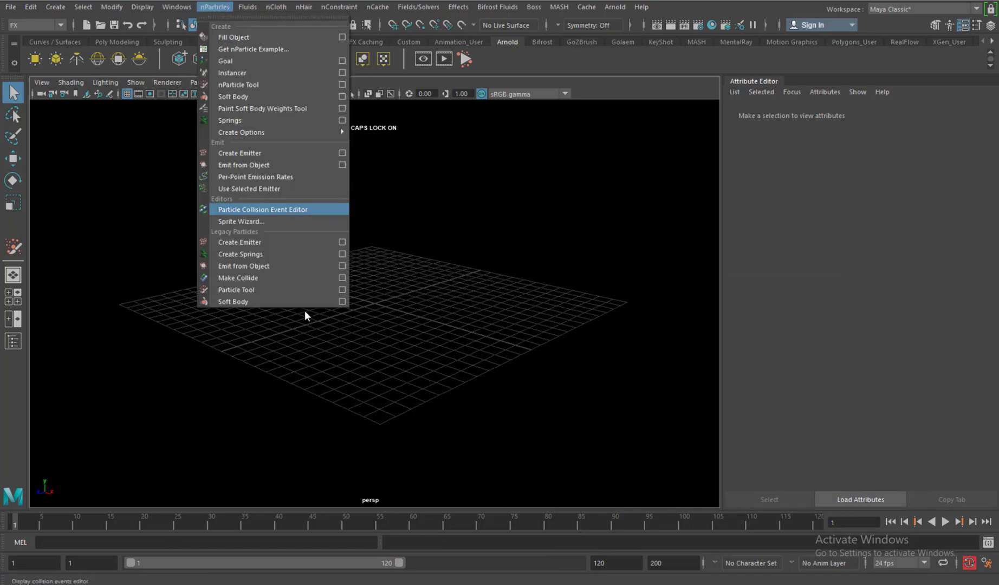
left_click(342, 290)
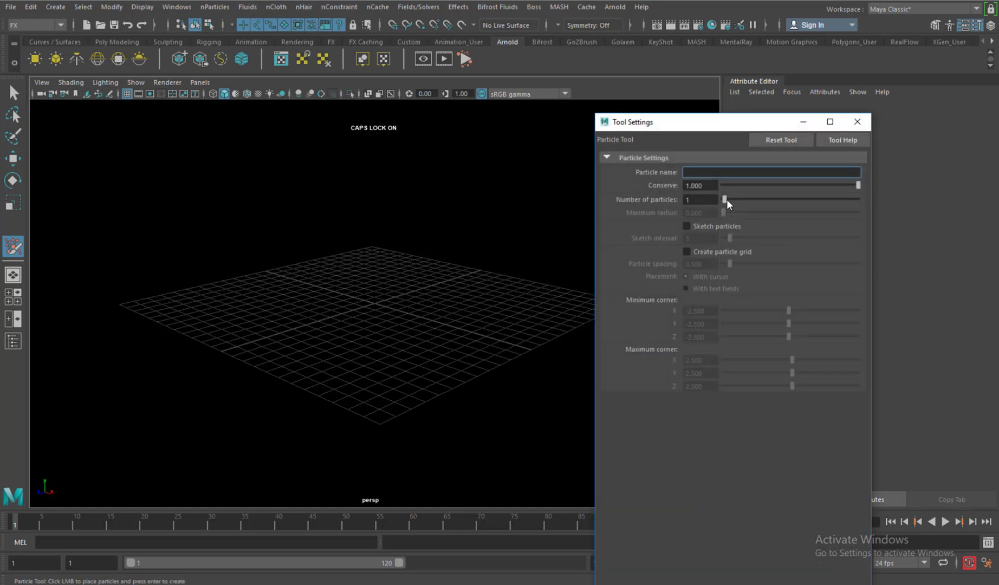
left_click_drag(727, 199, 768, 203)
middle_click_drag(429, 287, 421, 311, "alt")
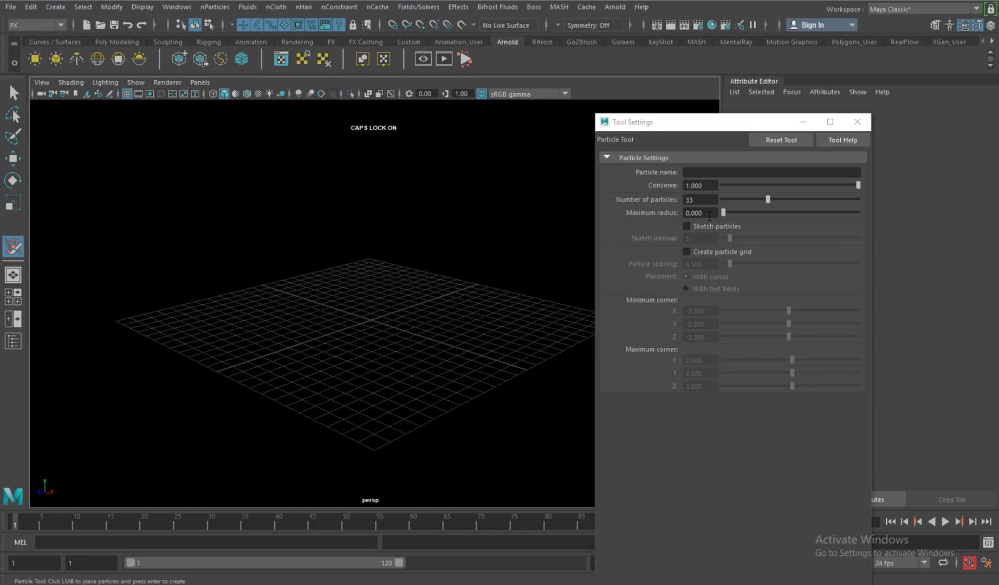
left_click_drag(710, 216, 687, 217)
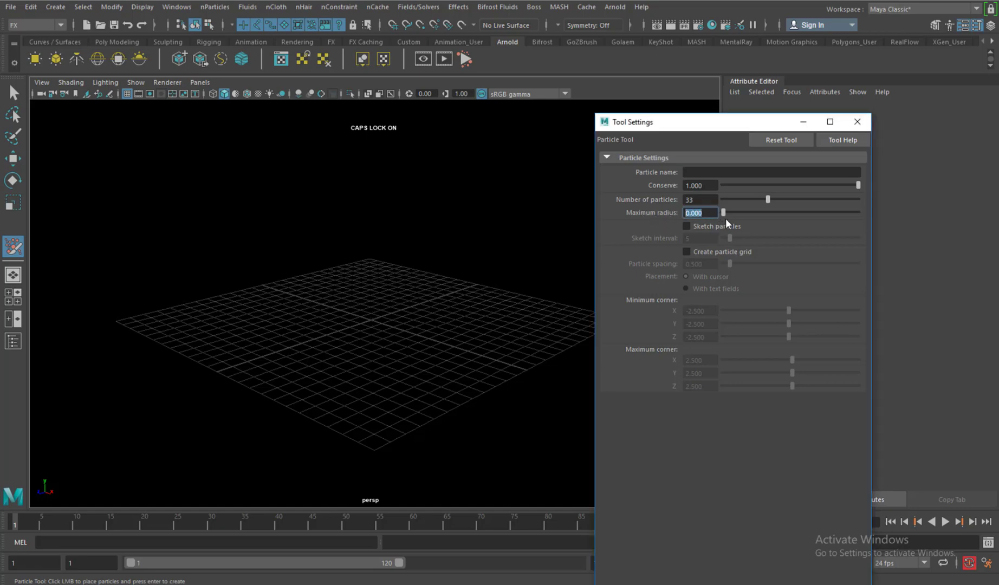
left_click_drag(724, 213, 731, 211)
- Place the particle cluster at the grid's centre, create it as an object, and delete it
left_click_drag(401, 339, 414, 340, "alt")
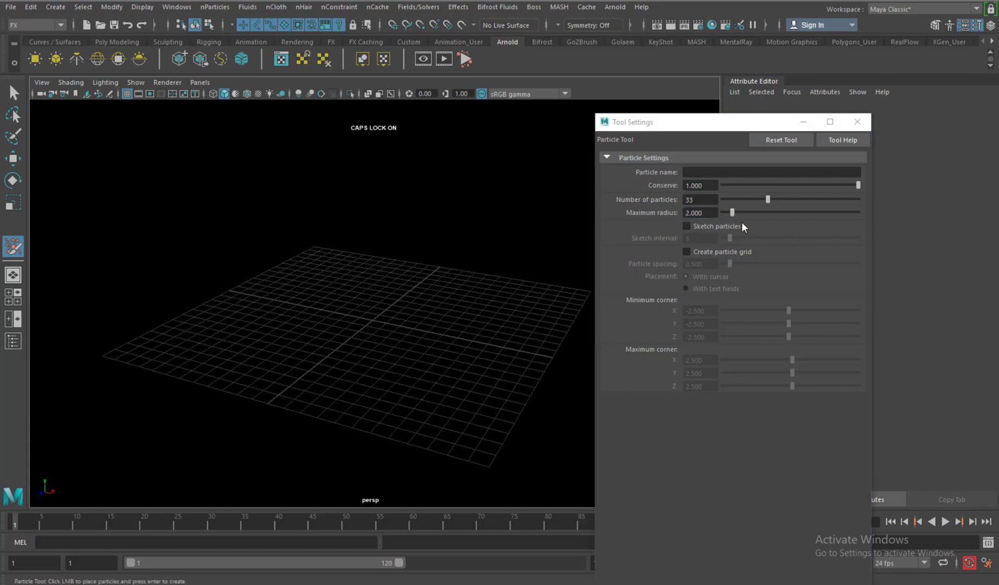
left_click(373, 319)
left_click_drag(439, 341, 398, 324, "alt")
double_click(697, 202)
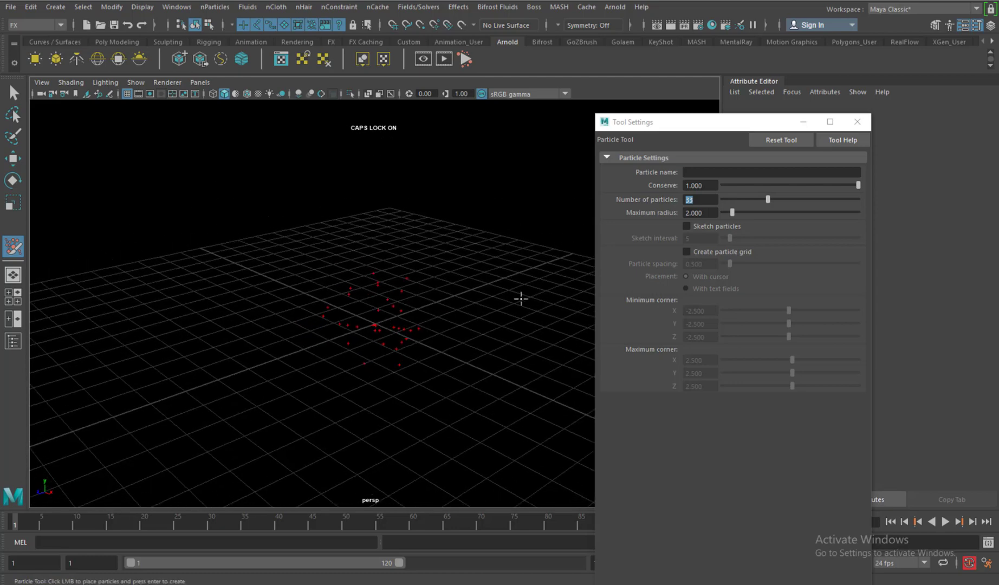
left_click_drag(481, 294, 483, 287, "alt")
key("Return")
key("w")
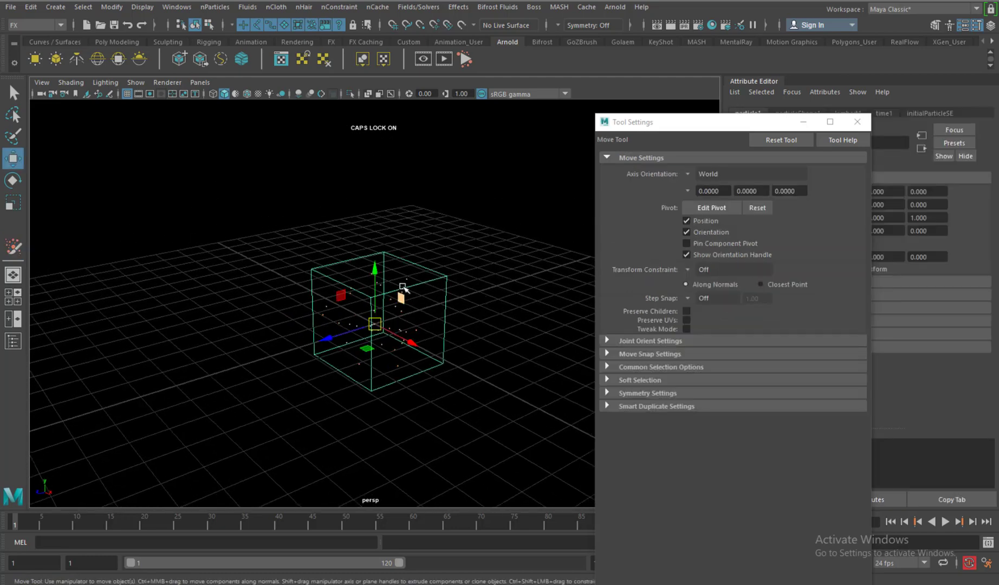
key("Delete")
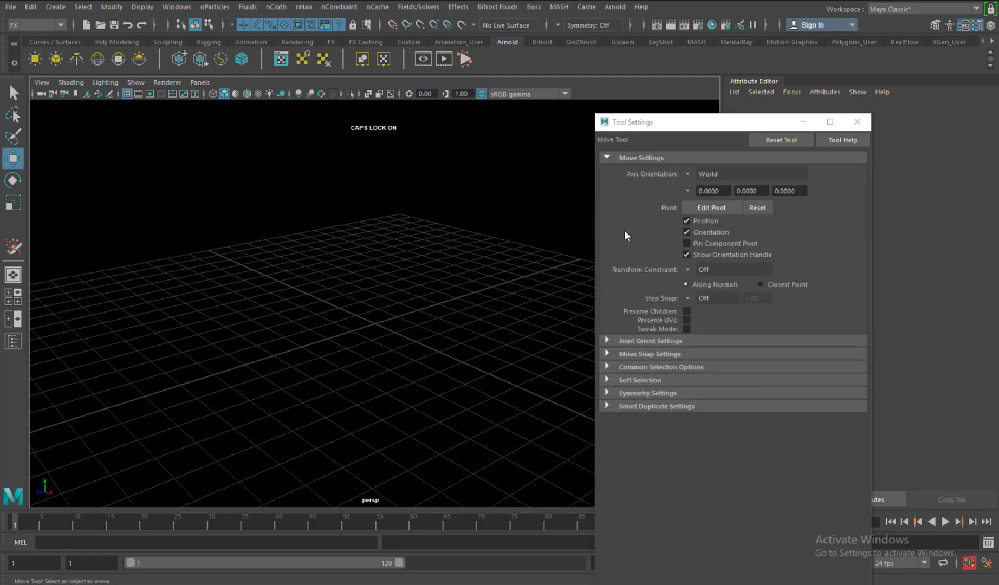
- Restart the legacy Particle Tool with Sketch particles enabled, a maximum radius of 0.933 and 43 particles
left_click(231, 7)
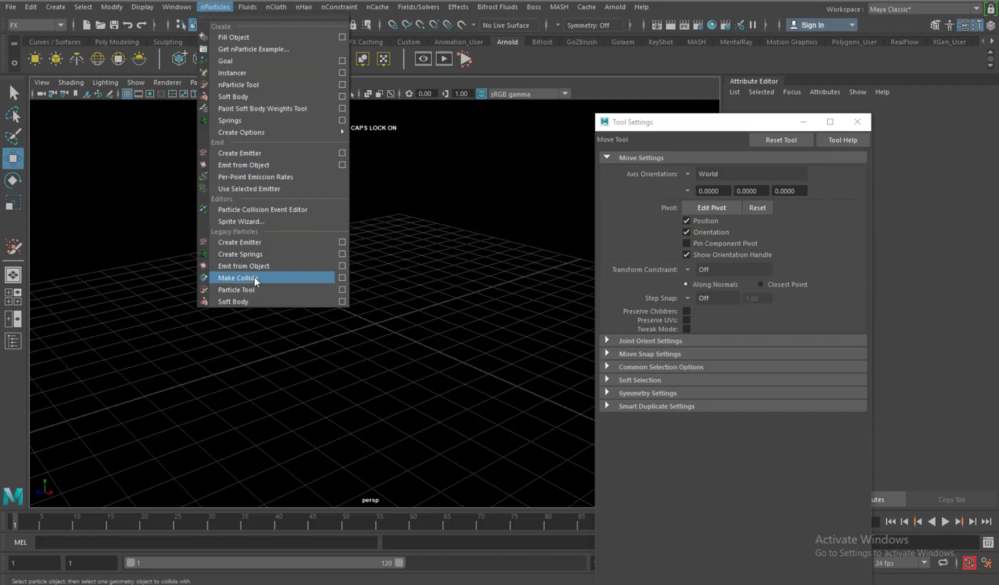
left_click(342, 290)
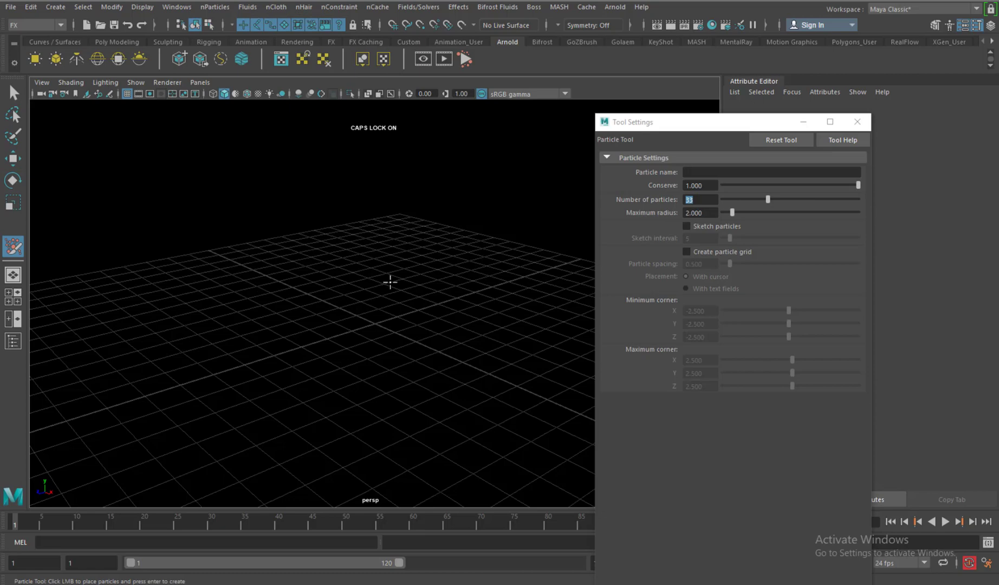
left_click(701, 228)
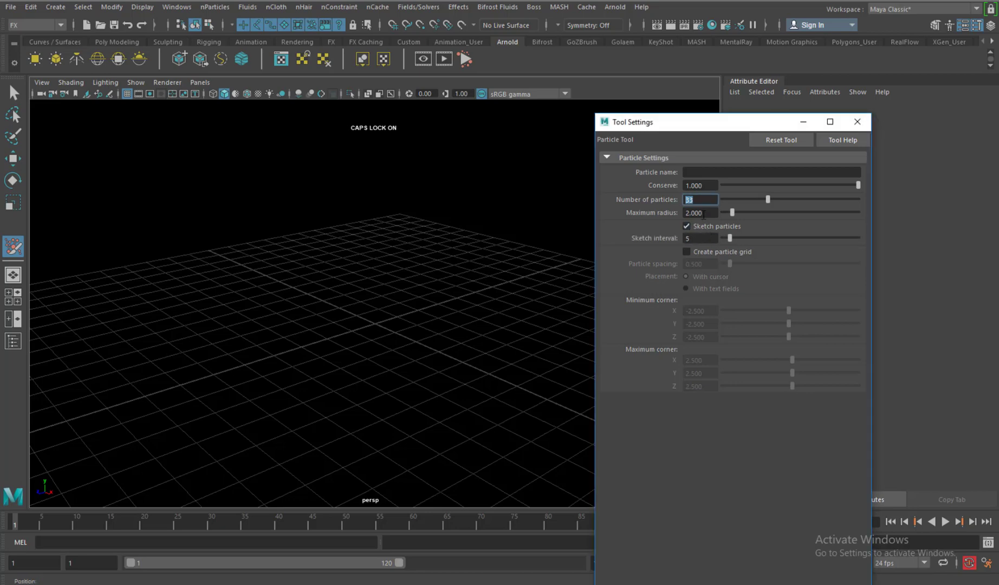
left_click_drag(731, 211, 728, 212)
scroll(501, 238, "down", 2)
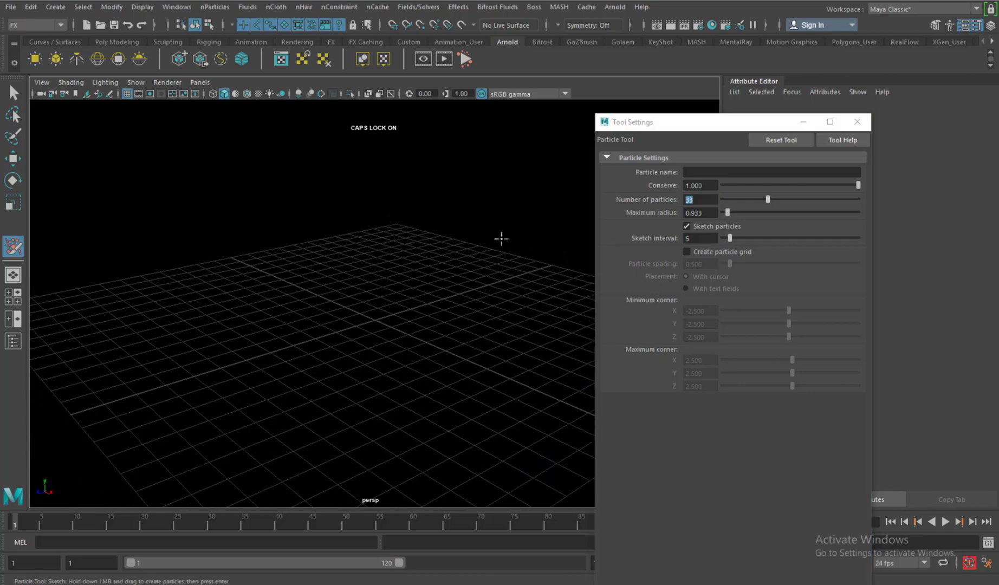
left_click_drag(764, 197, 780, 199)
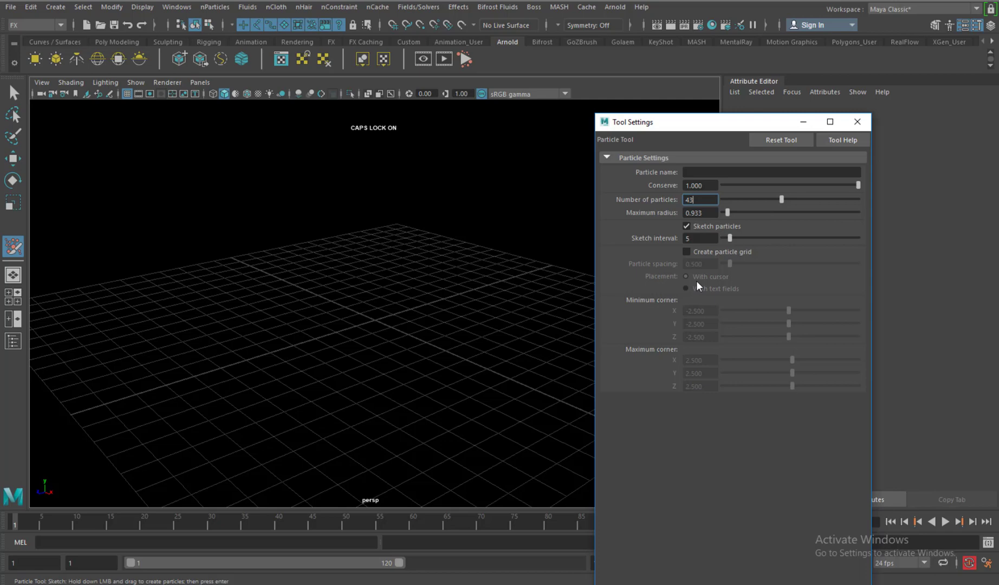
left_click_drag(352, 307, 349, 275, "alt")
left_click(678, 230)
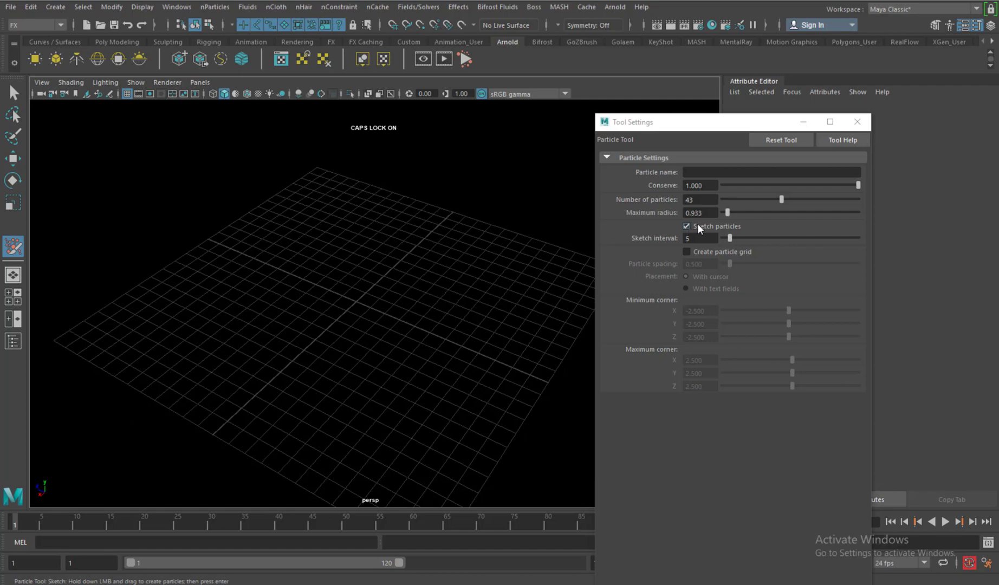
- Sketch the handwritten word "maya" in particles, starting on the grid and continuing beyond its edge
mouse_move(388, 287)
left_mouse_down("alt")
mouse_move(342, 310)
mouse_move(336, 323)
mouse_move(463, 324)
mouse_move(388, 284)
mouse_move(325, 300)
left_mouse_up("alt")
mouse_move(168, 331)
left_mouse_down()
mouse_move(276, 241)
mouse_move(268, 314)
mouse_move(307, 261)
mouse_move(373, 273)
mouse_move(281, 406)
left_mouse_up()
mouse_move(458, 359)
right_mouse_down("alt")
mouse_move(395, 302)
mouse_move(380, 306)
right_mouse_up("alt")
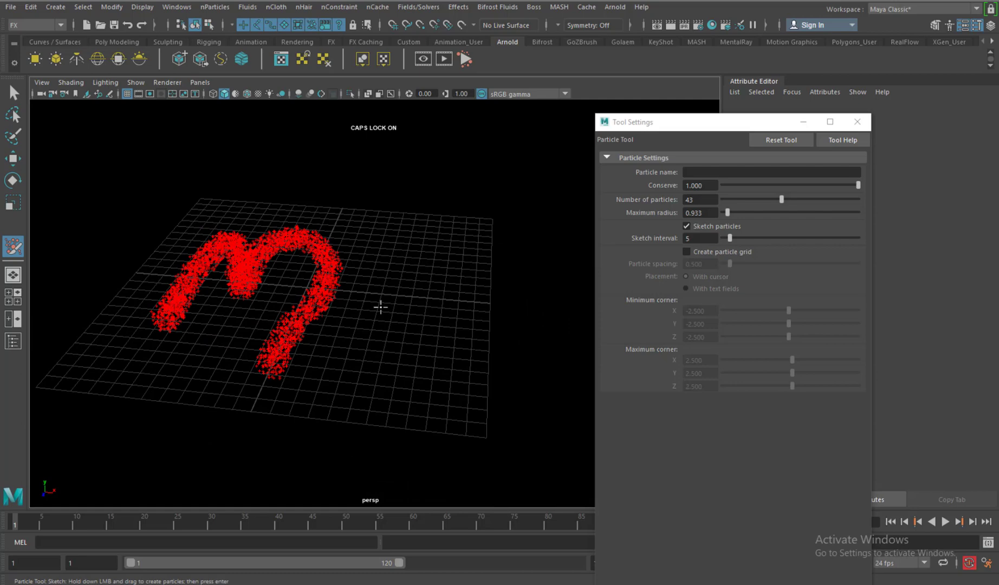
mouse_move(398, 321)
left_mouse_down()
mouse_move(382, 310)
mouse_move(333, 377)
mouse_move(405, 326)
mouse_move(402, 368)
mouse_move(438, 404)
left_mouse_up()
mouse_move(479, 362)
middle_mouse_down("alt")
mouse_move(381, 276)
mouse_move(330, 203)
middle_mouse_up("alt")
mouse_move(331, 203)
left_mouse_down()
mouse_move(382, 255)
mouse_move(428, 211)
mouse_move(334, 357)
mouse_move(250, 375)
mouse_move(218, 354)
left_mouse_up()
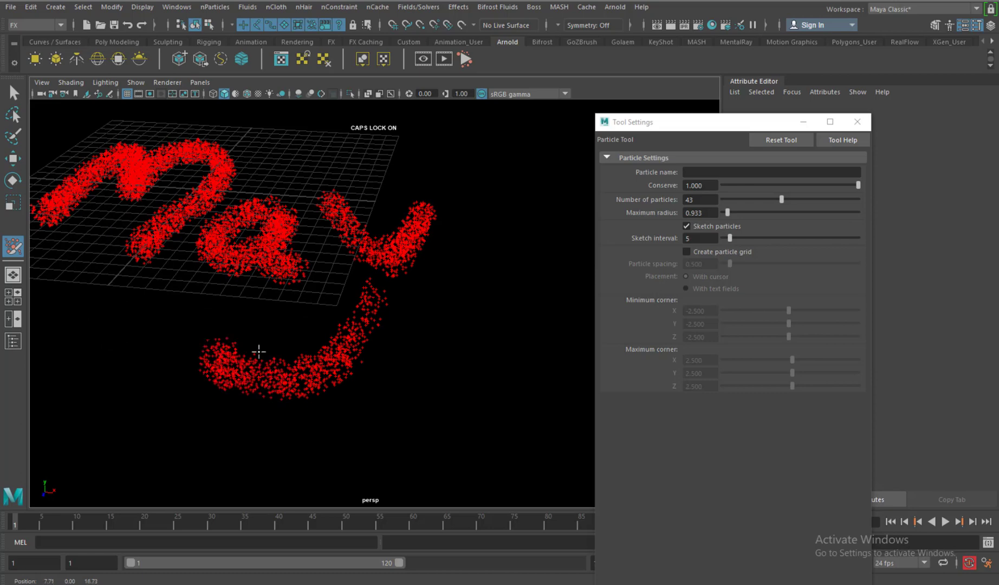
right_click_drag(470, 261, 444, 266, "alt")
left_click_drag(444, 265, 464, 272, "alt")
mouse_move(514, 242)
left_mouse_down()
mouse_move(440, 308)
mouse_move(513, 281)
mouse_move(514, 252)
mouse_move(561, 336)
left_mouse_up()
right_click_drag(561, 336, 383, 289, "alt")
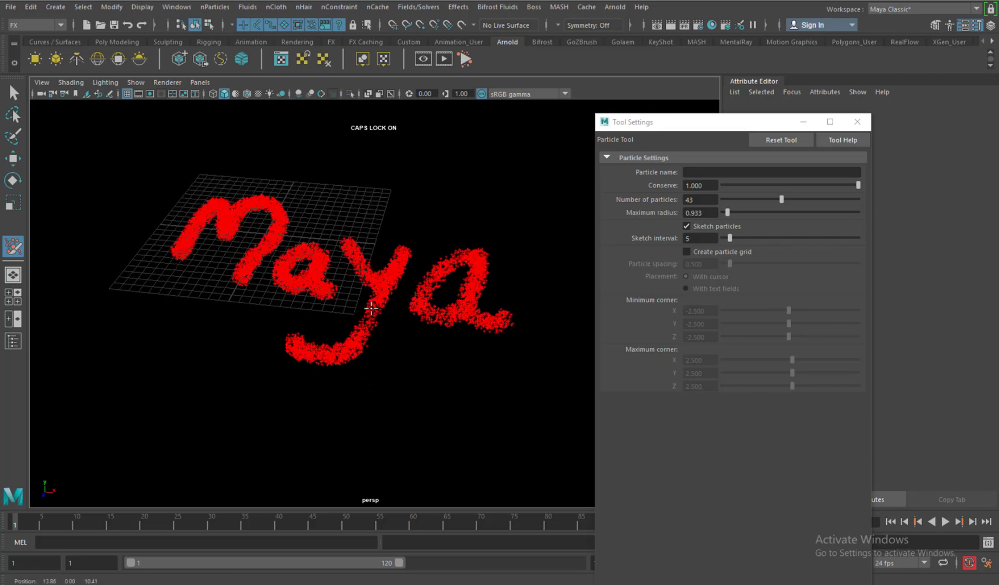
- Finish the sketched lettering as a particle object, switch to the Move tool and close Tool Settings
left_click_drag(372, 309, 352, 295, "alt")
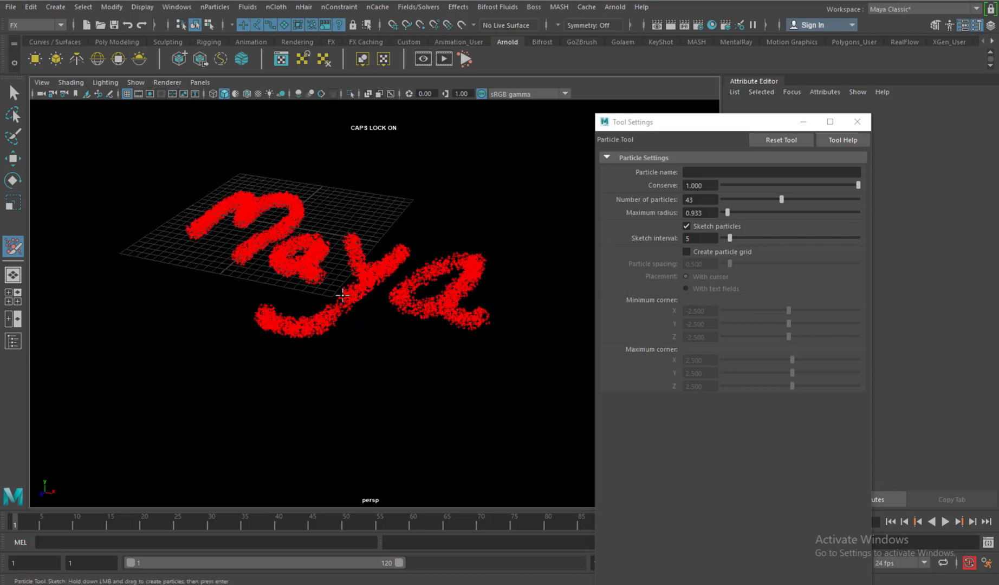
mouse_move(412, 296)
left_mouse_down("alt")
mouse_move(429, 262)
mouse_move(468, 230)
mouse_move(462, 320)
mouse_move(366, 264)
mouse_move(407, 279)
mouse_move(370, 251)
mouse_move(386, 277)
left_mouse_up("alt")
key("Return")
key("w")
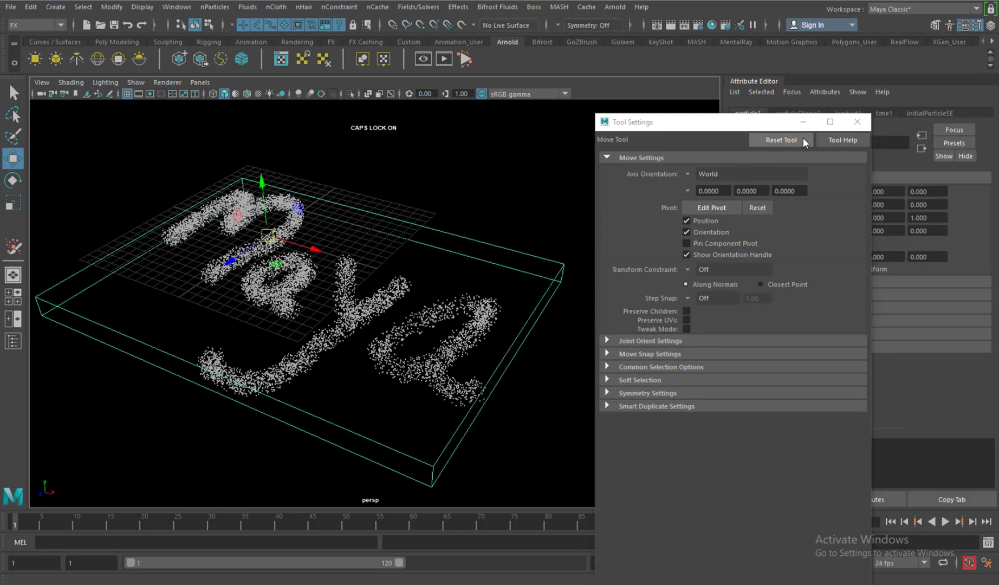
left_click(857, 122)
middle_click_drag(498, 272, 514, 270, "alt")
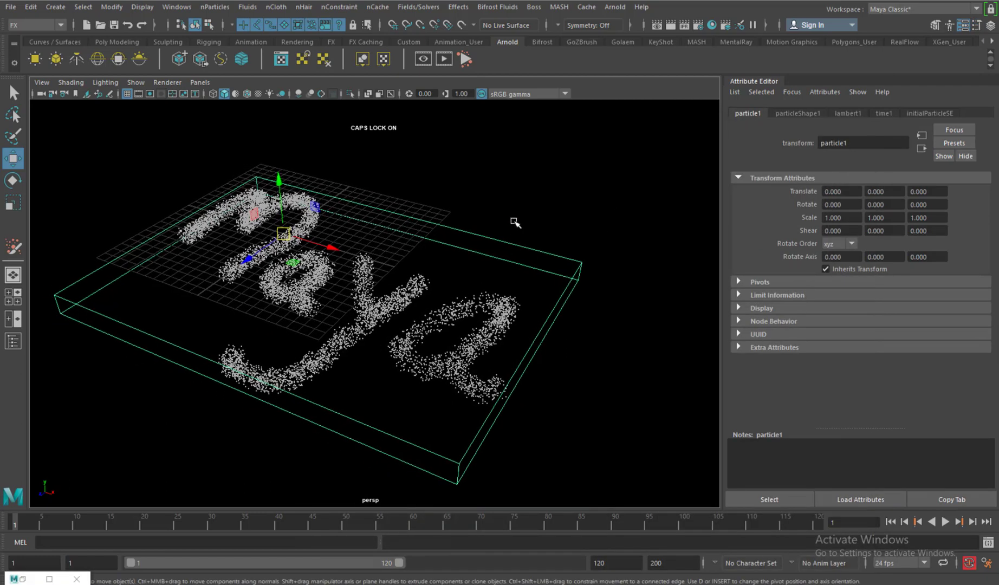
- Add the attributes of the current Points render type to the lettering's particle shape
left_click_drag(514, 220, 445, 320)
key("ctrl+a")
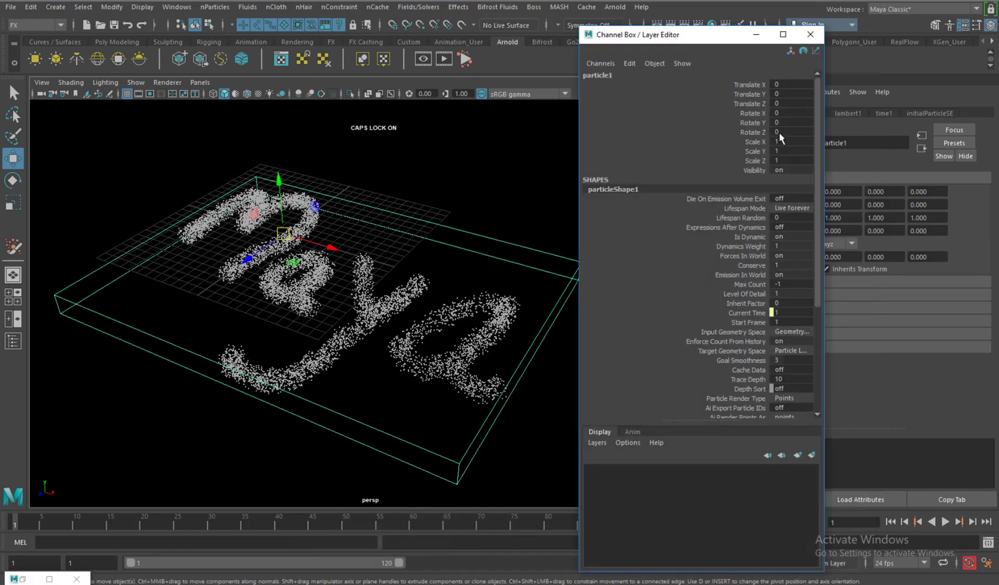
left_click(810, 35)
left_click(800, 112)
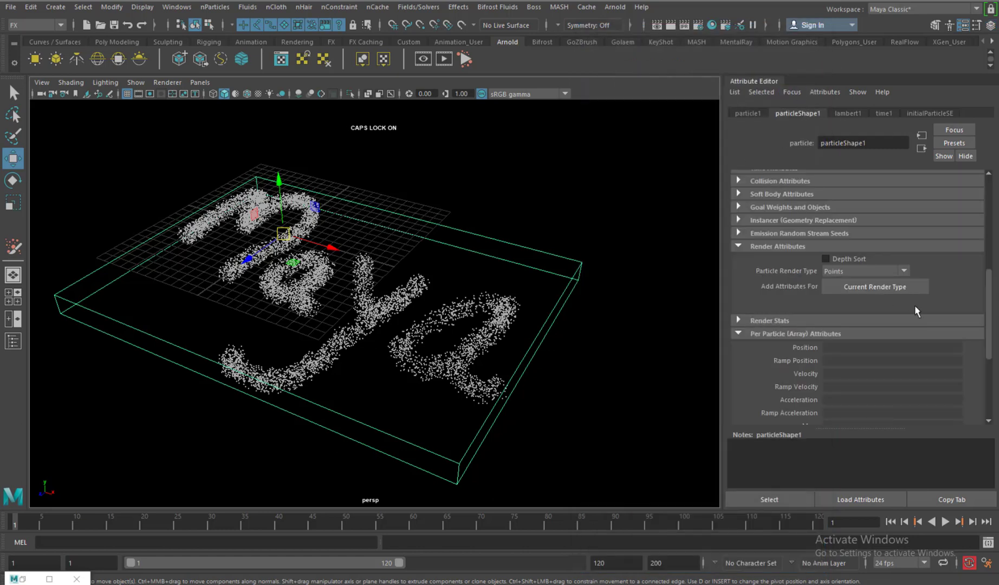
left_click(877, 287)
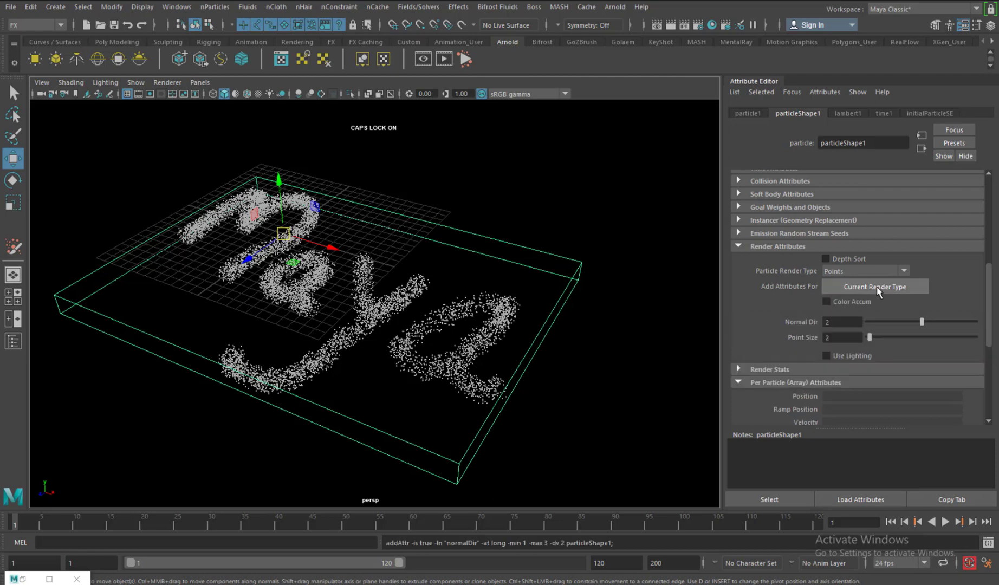
left_click_drag(569, 313, 598, 306, "alt")
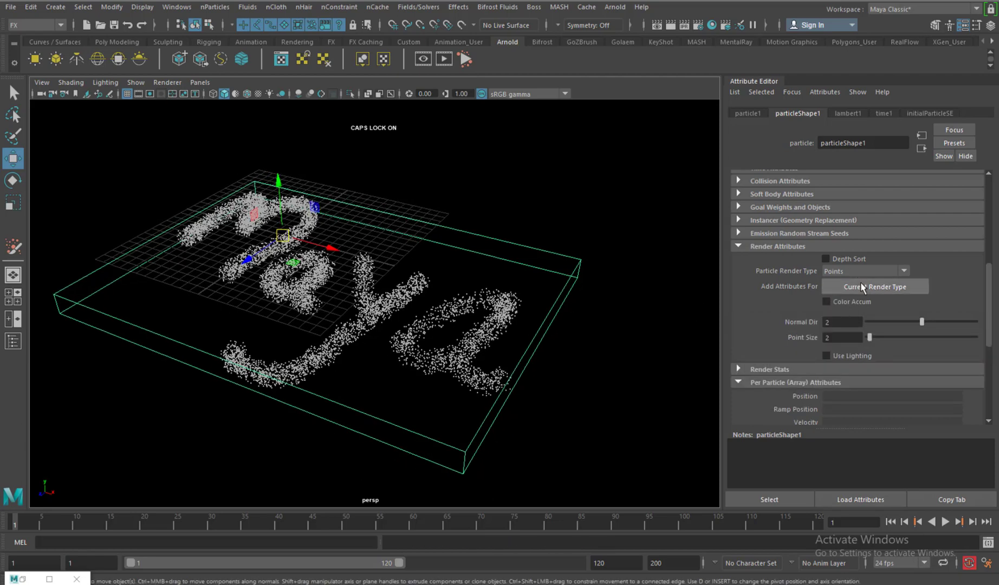
- Add per-object color and opacity attributes to the particle shape
left_click_drag(994, 294, 993, 362)
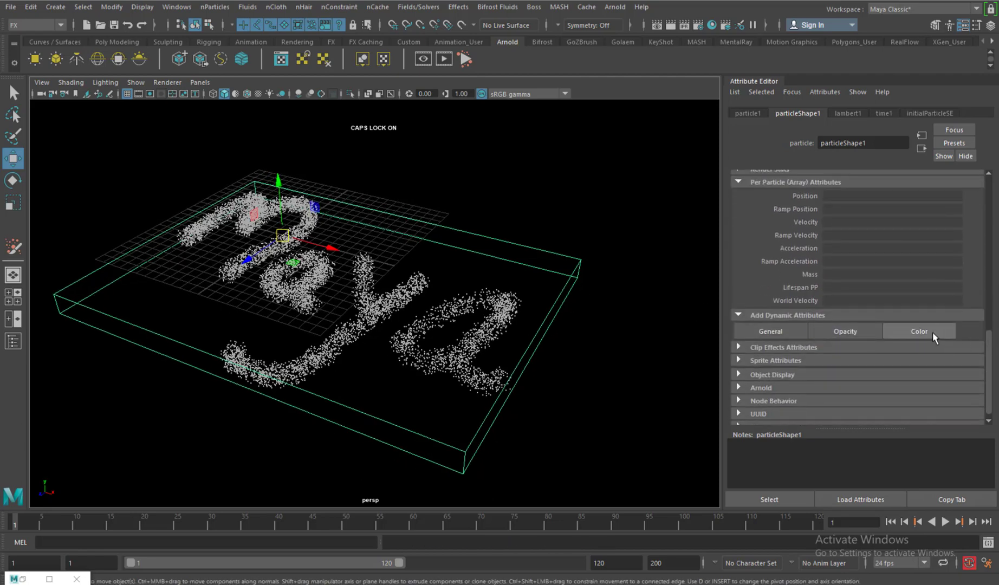
left_click(857, 333)
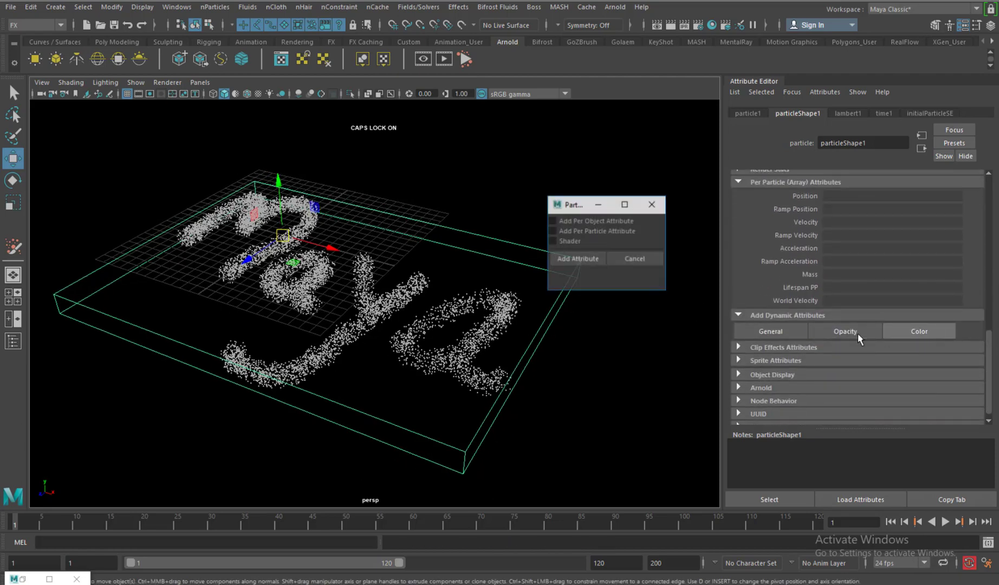
left_click(573, 259)
left_click(815, 371)
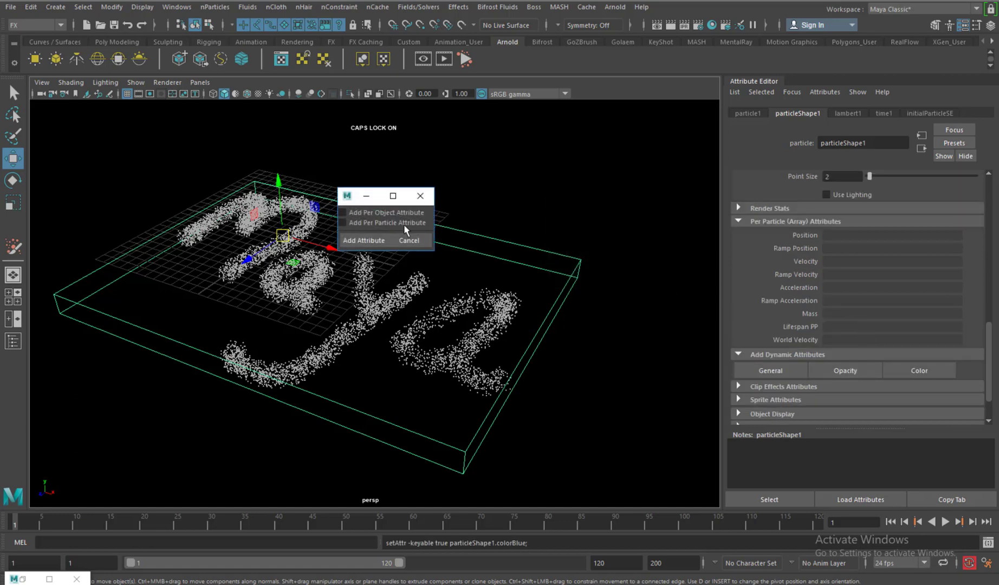
left_click(394, 213)
left_click(378, 240)
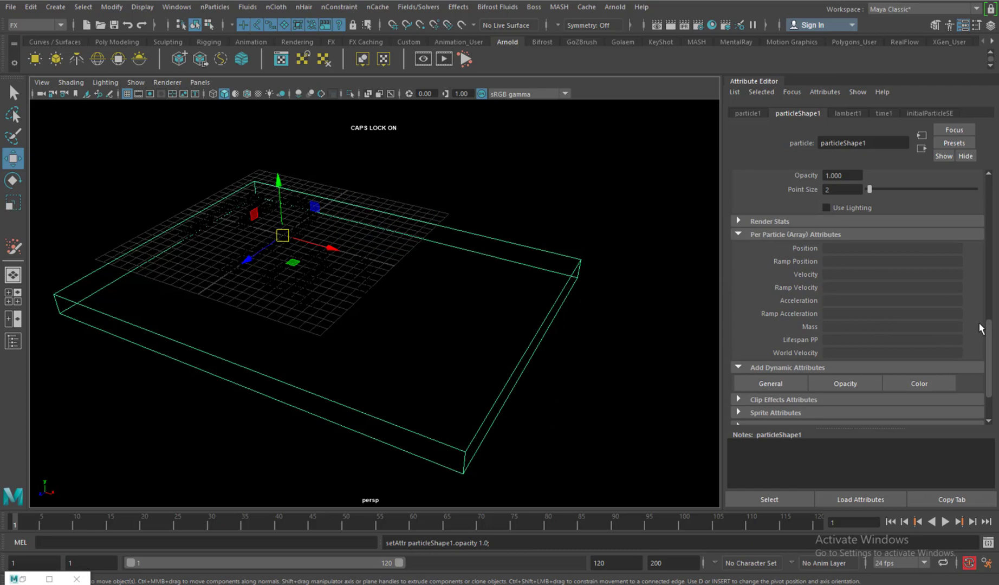
- Enable Color Accum on the particle shape and set Color Red to 0.5, Color Green to 0.2 and Opacity to 0.96
left_click_drag(989, 341, 957, 285)
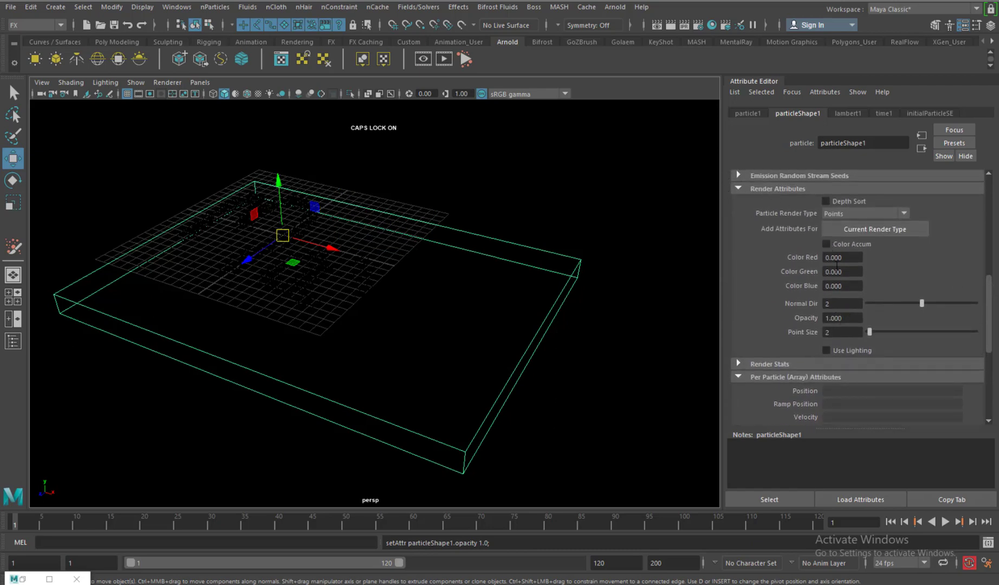
left_click(848, 247)
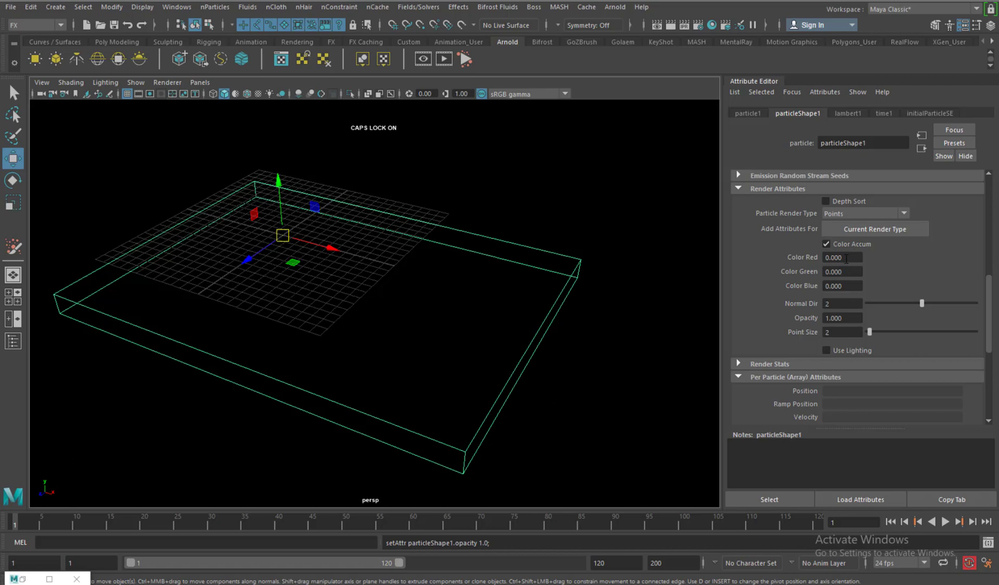
mouse_move(846, 258)
left_mouse_down("ctrl")
mouse_move(858, 259)
mouse_move(852, 274)
left_mouse_up("ctrl")
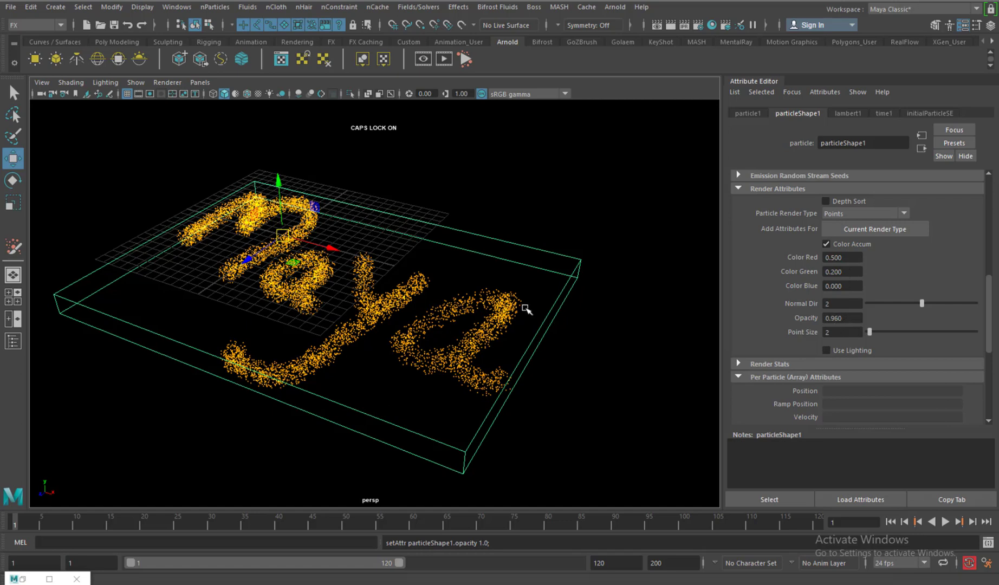
- Brighten the lettering to yellow-orange by setting Color Red to 1.03 and Color Green to 0.41
left_click_drag(525, 309, 579, 330, "alt")
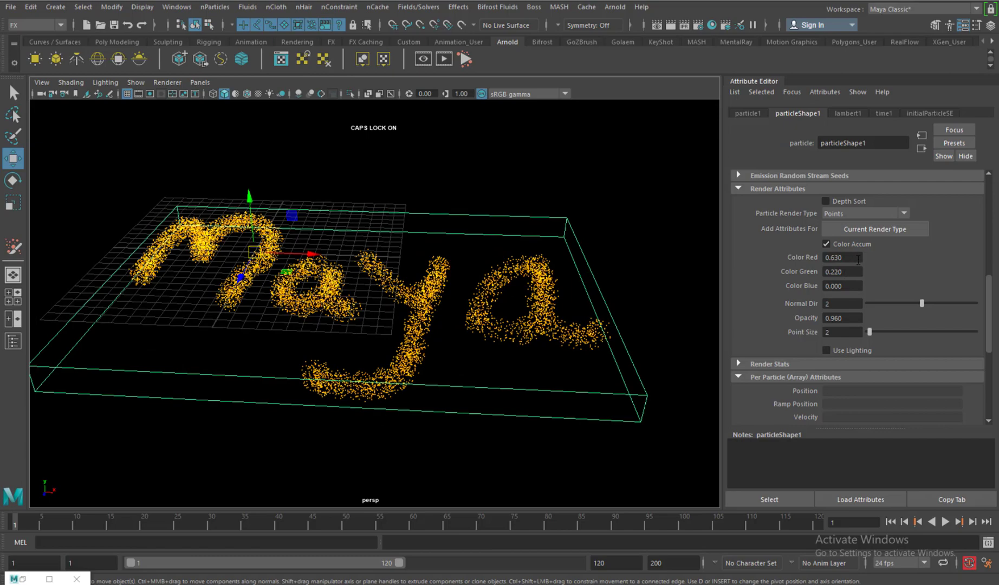
left_click_drag(616, 290, 566, 287, "alt")
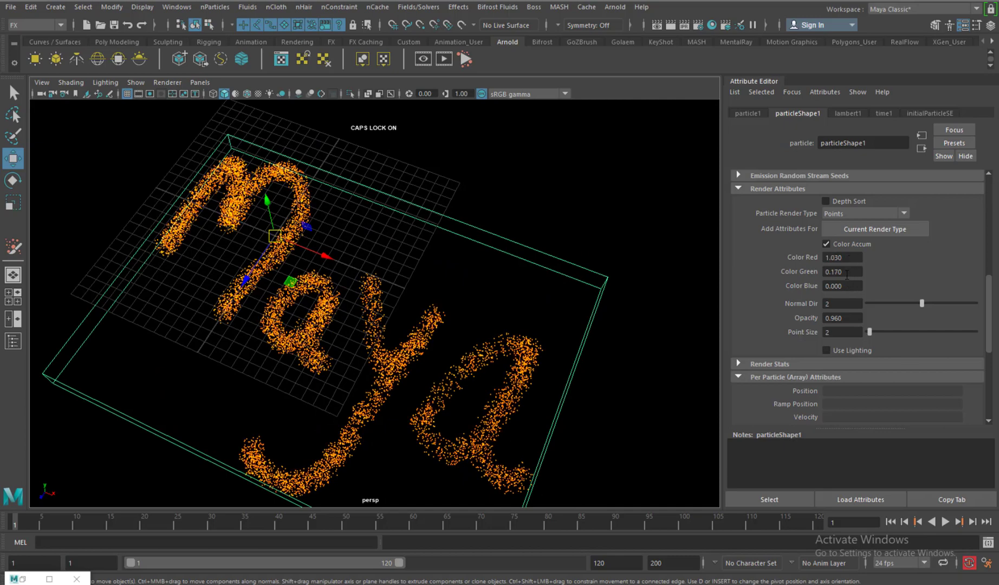
left_click_drag(847, 274, 857, 275, "ctrl")
scroll(511, 294, "down", 3)
left_click_drag(511, 293, 411, 306, "alt")
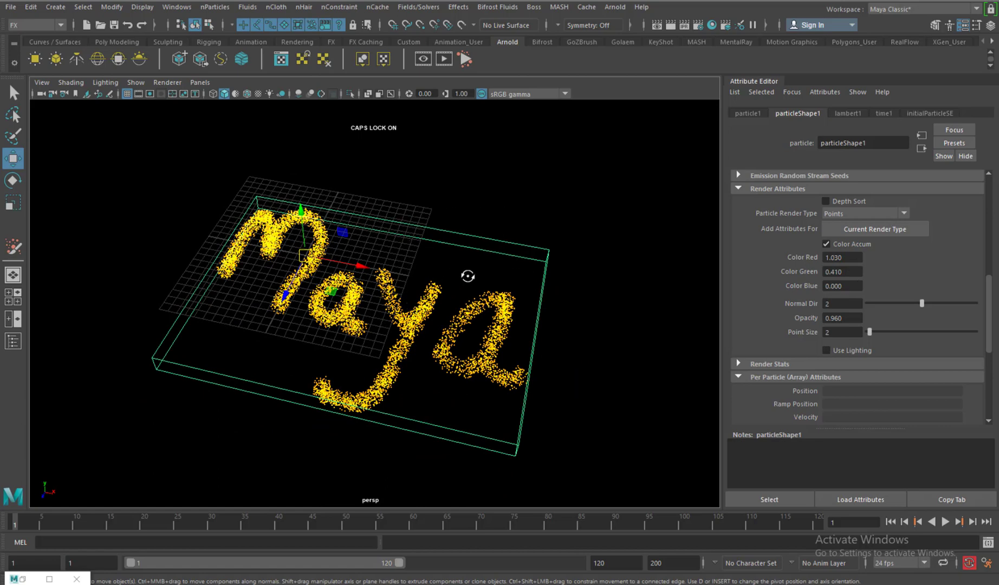
- Add a turbulence field to the particle lettering
left_click_drag(468, 276, 478, 260, "alt")
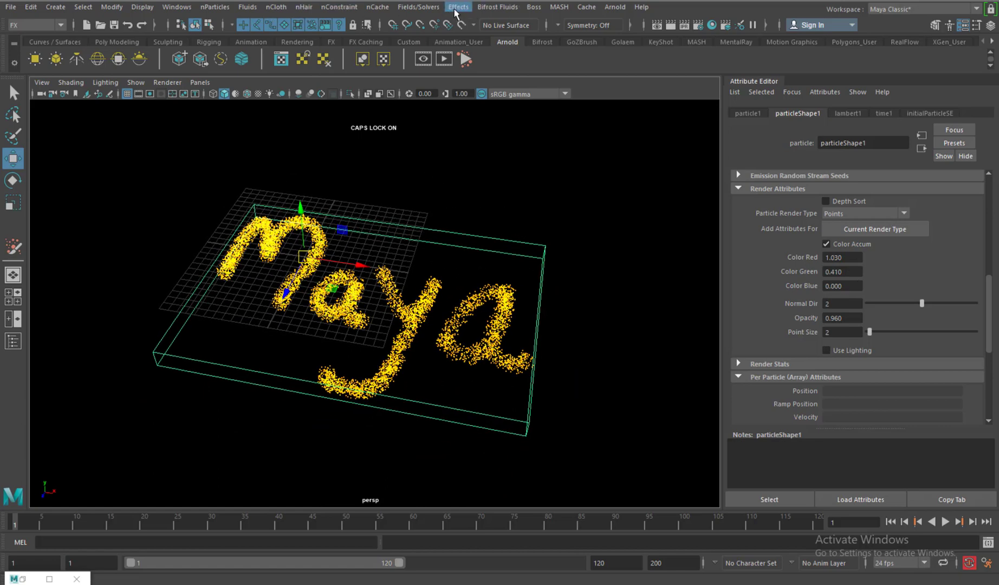
left_click(425, 7)
left_click(440, 95)
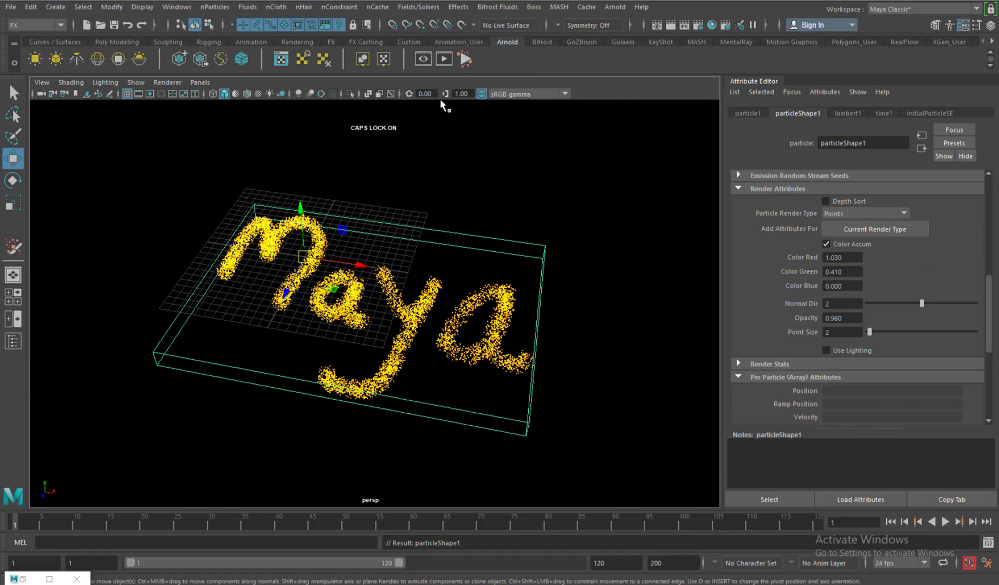
left_click_drag(511, 203, 720, 219, "alt")
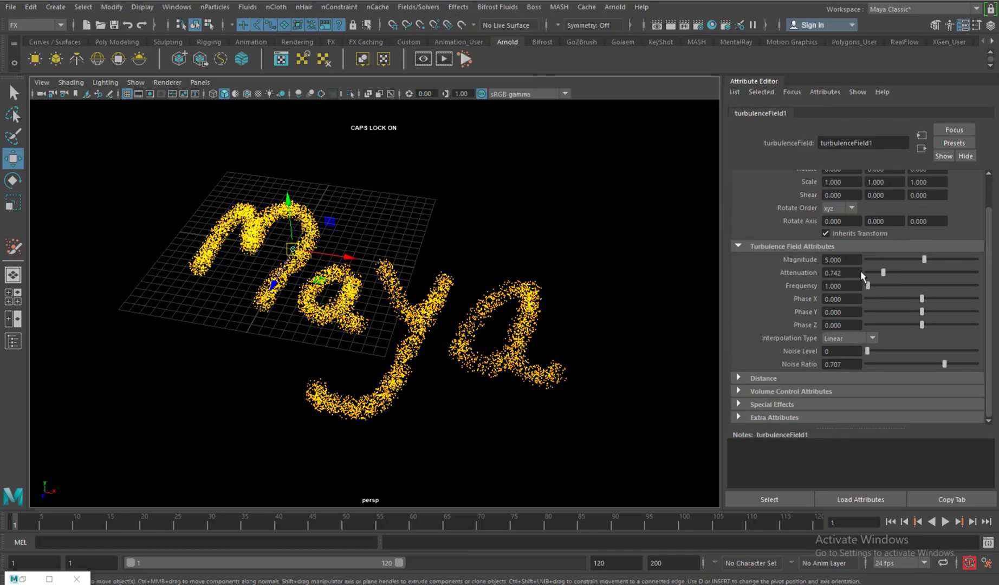
- Set the turbulence field's Magnitude to 15 and Attenuation to 0, and play the simulation to see the lettering scatter
left_click(850, 260)
type("15")
key("Return")
left_click_drag(602, 286, 576, 266, "alt")
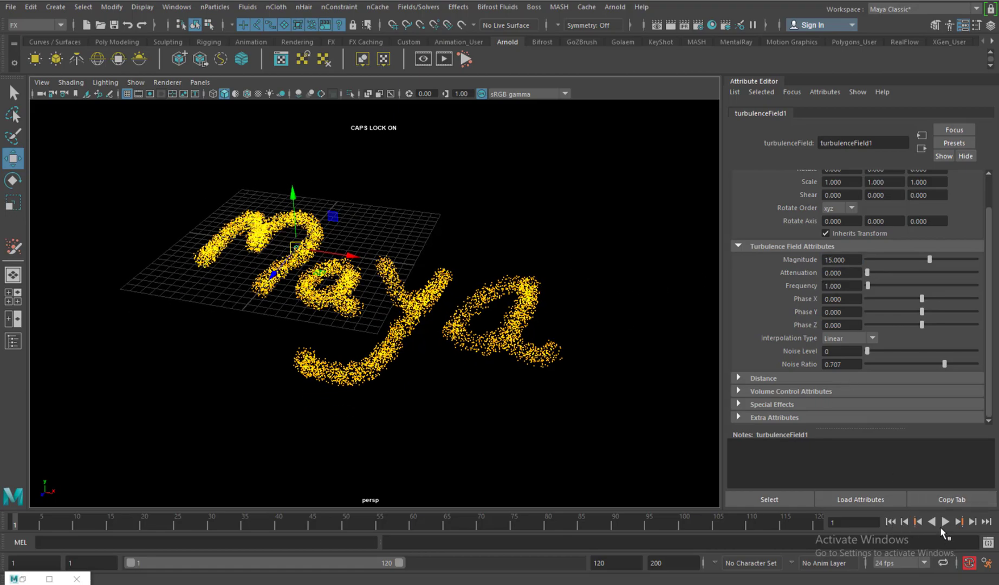
left_click(944, 523)
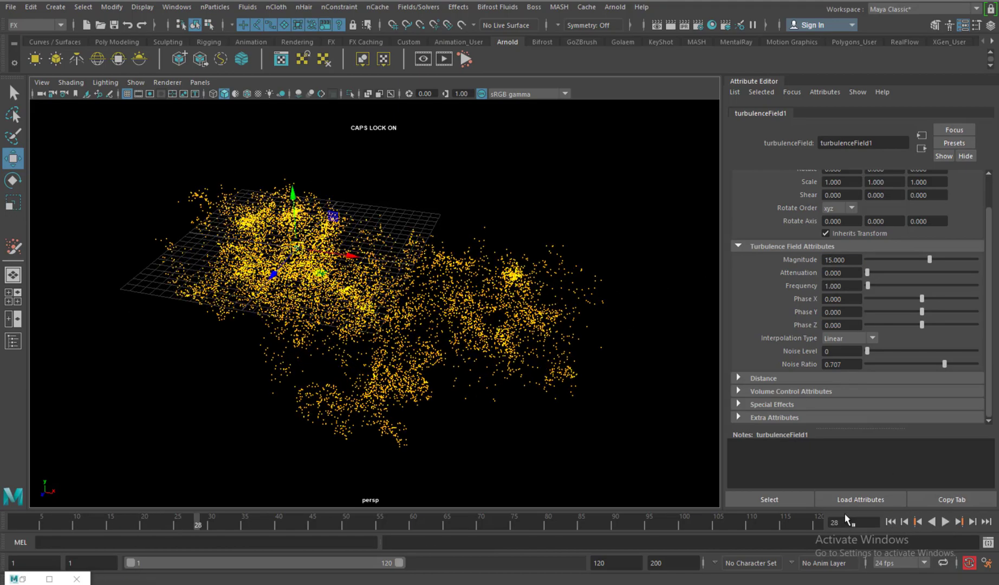
mouse_move(548, 178)
left_mouse_down("alt")
mouse_move(537, 176)
mouse_move(534, 196)
mouse_move(588, 265)
left_mouse_up("alt")
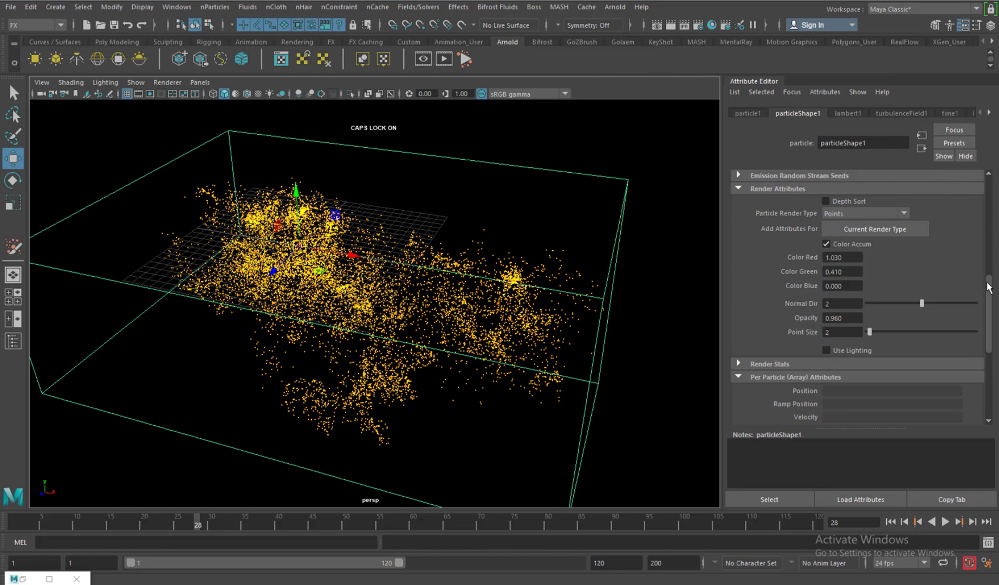
- Set the particle shape's Lifespan Mode to Random range, with Lifespan 2 and Lifespan Random 3
left_click_drag(988, 287, 988, 190)
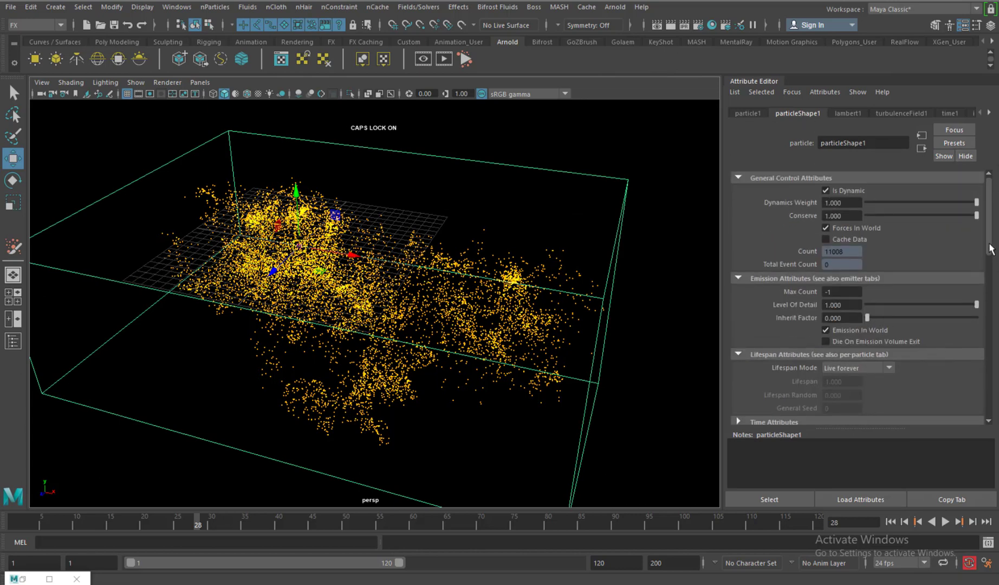
scroll(989, 249, "down", 4)
left_click(829, 295)
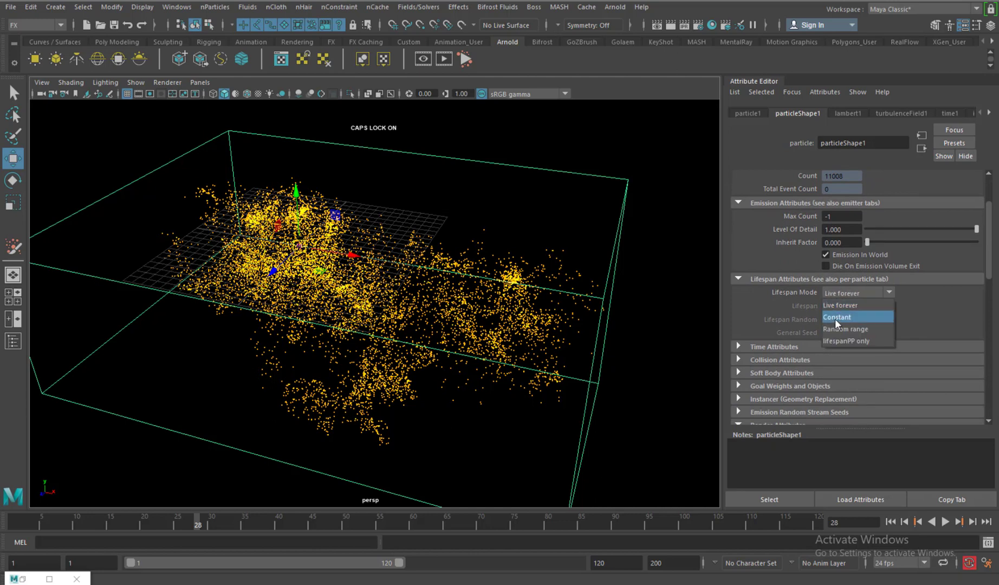
left_click(835, 326)
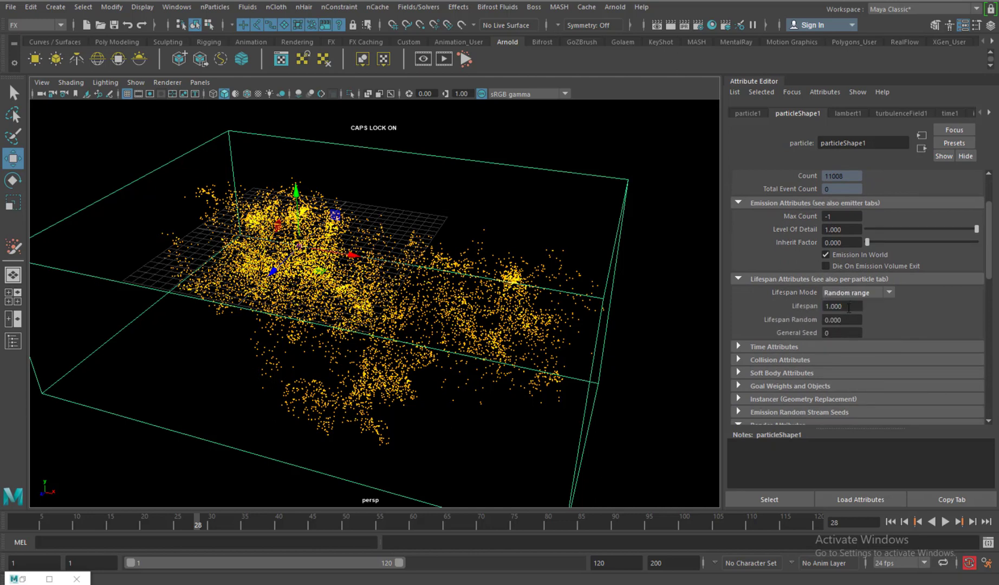
double_click(849, 306)
left_click_drag(849, 307, 815, 313)
double_click(850, 320)
left_click_drag(848, 306, 799, 307)
double_click(847, 320)
key("Return")
- Play the simulation from the first frame to check how the particles die off
left_click(892, 520)
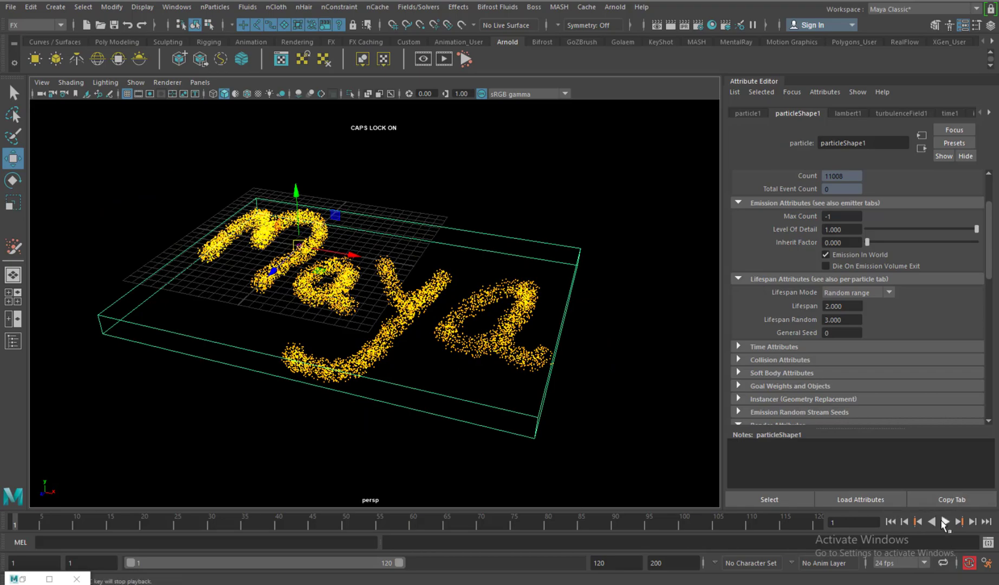
left_click(945, 522)
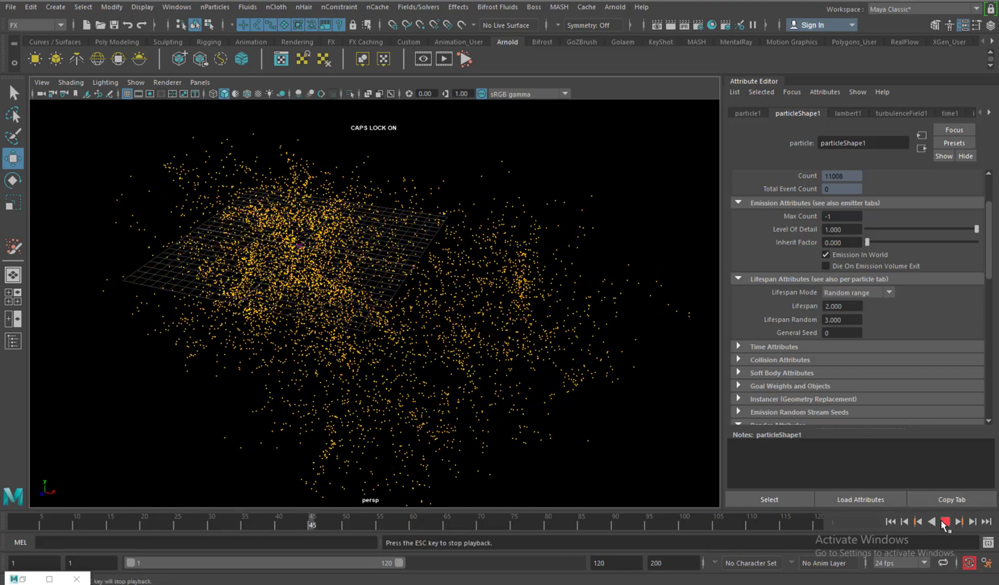
left_click(945, 522)
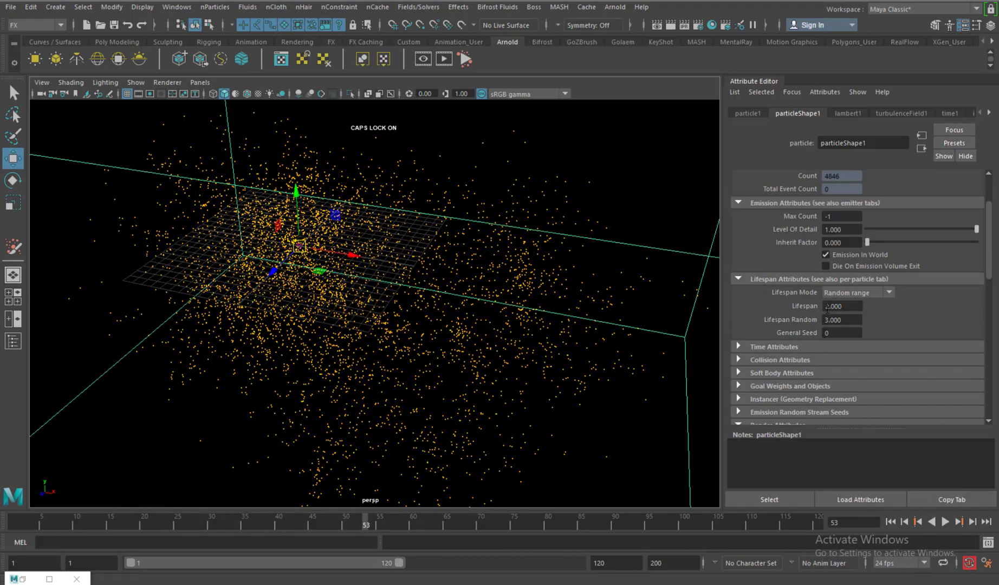
- Shorten the particles' life by setting Lifespan to 1 and Lifespan Random to 2
left_click_drag(849, 308, 777, 312)
type("2")
key("shift+Tab")
type("1")
key("Return")
- Replay the simulation several times from the first frame to examine the effect of the shorter lifespan from different angles
left_click(945, 522)
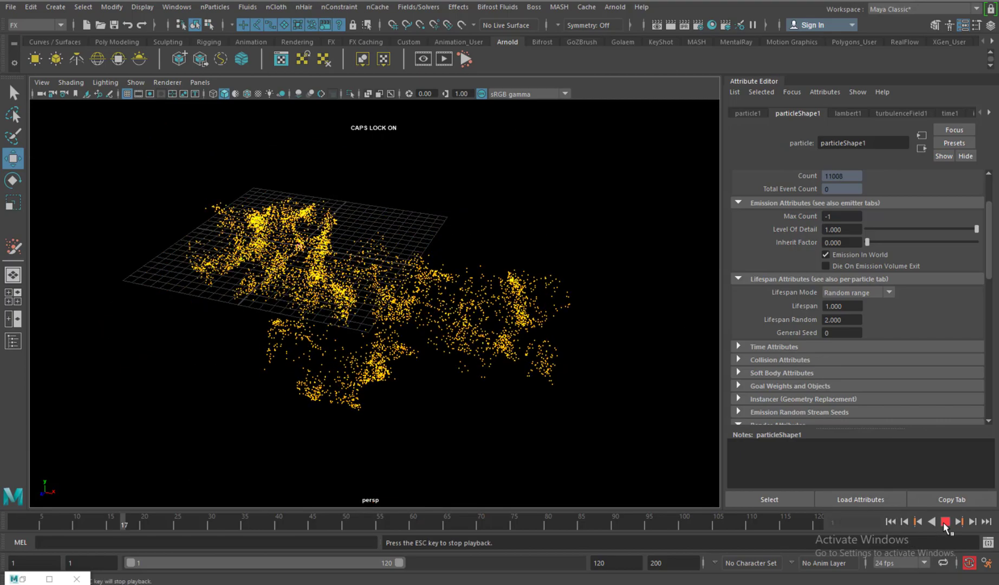
left_click(945, 522)
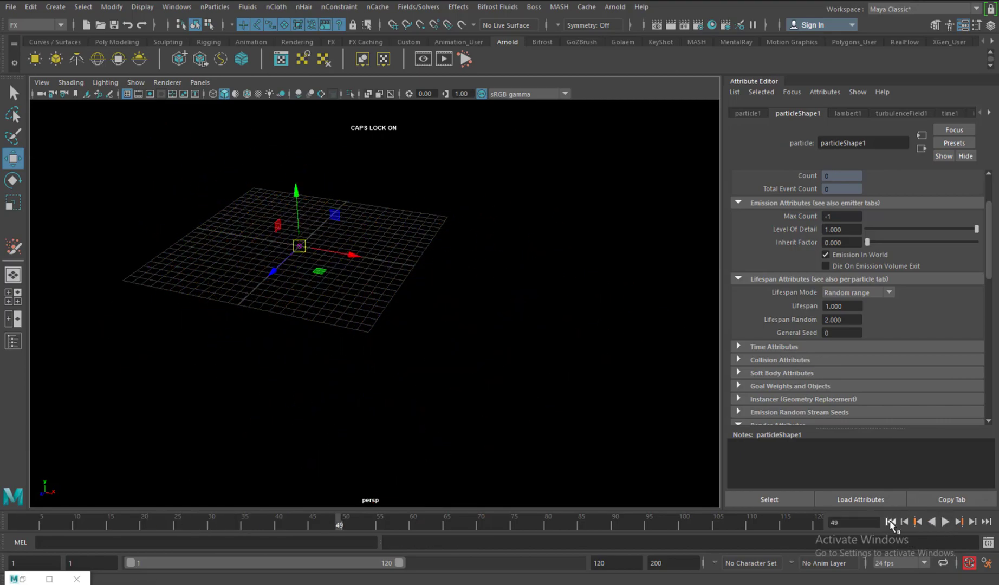
left_click(890, 521)
left_click(945, 522)
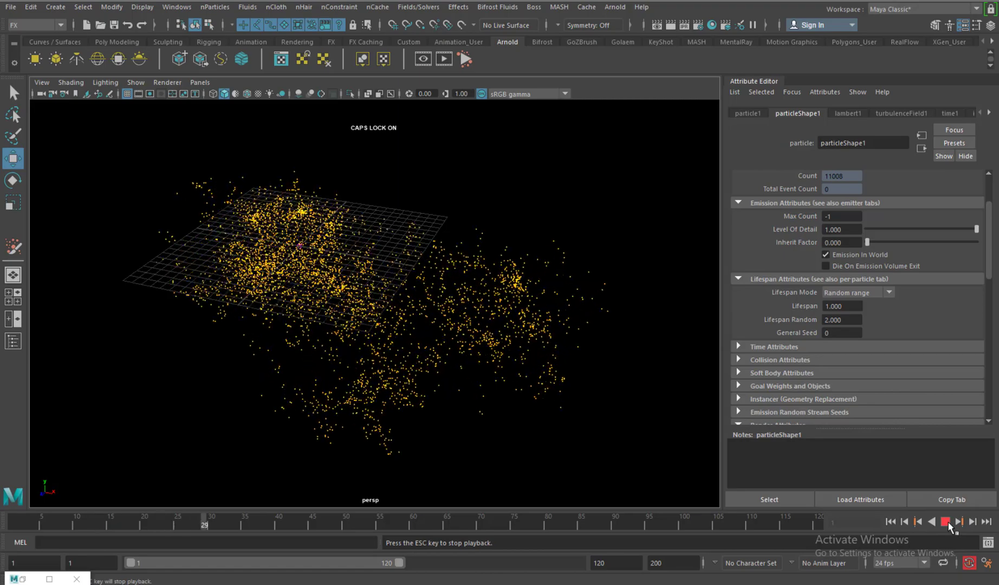
left_click(946, 522)
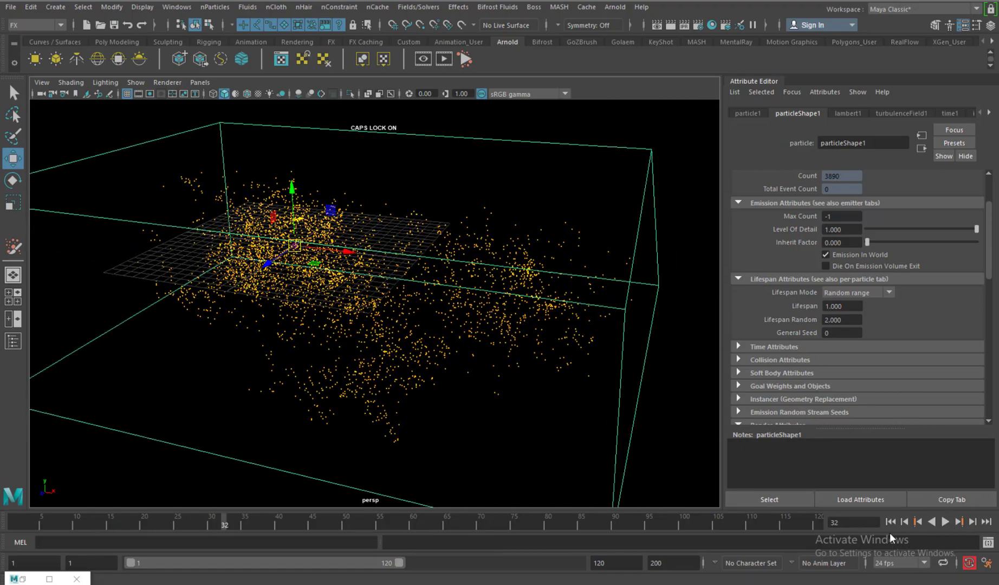
left_click(891, 522)
left_click(945, 522)
left_click_drag(569, 355, 558, 400, "alt")
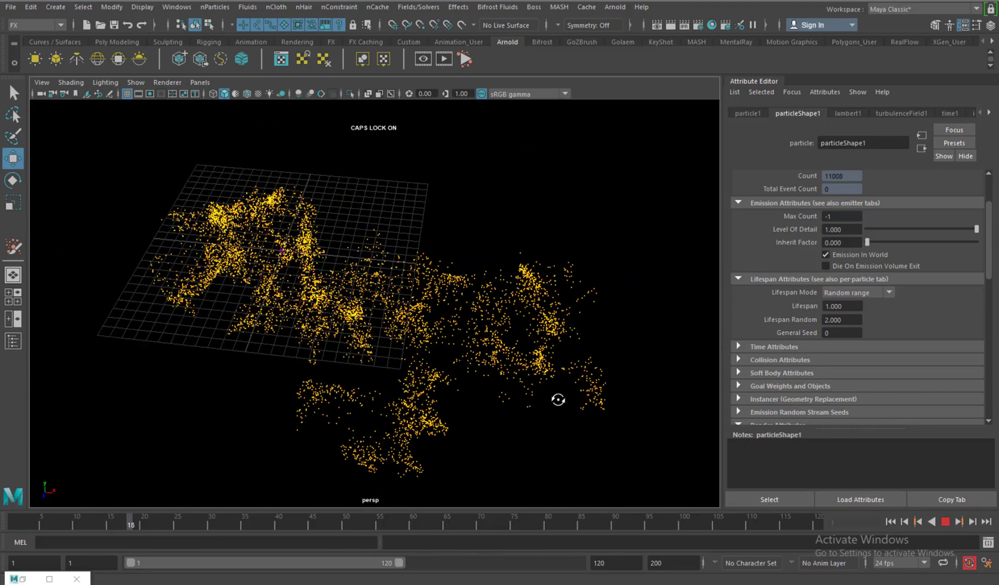
left_click(945, 522)
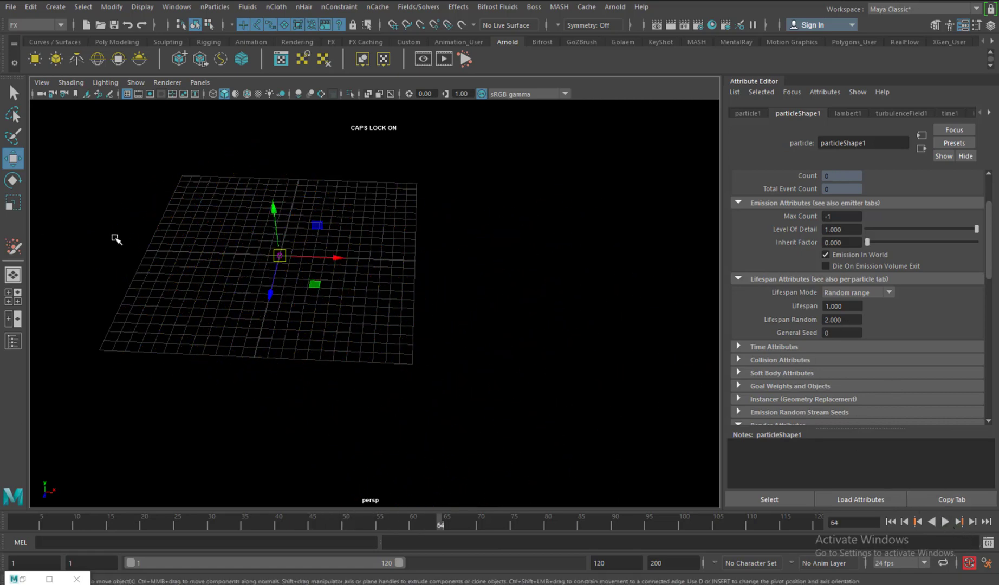
left_click_drag(435, 330, 369, 343, "alt")
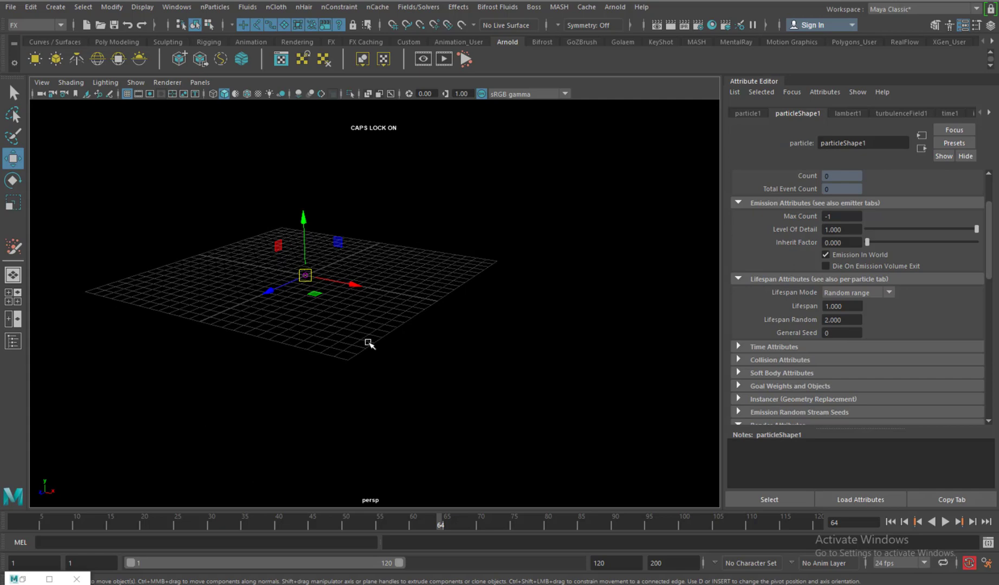
middle_click_drag(369, 343, 393, 362, "alt")
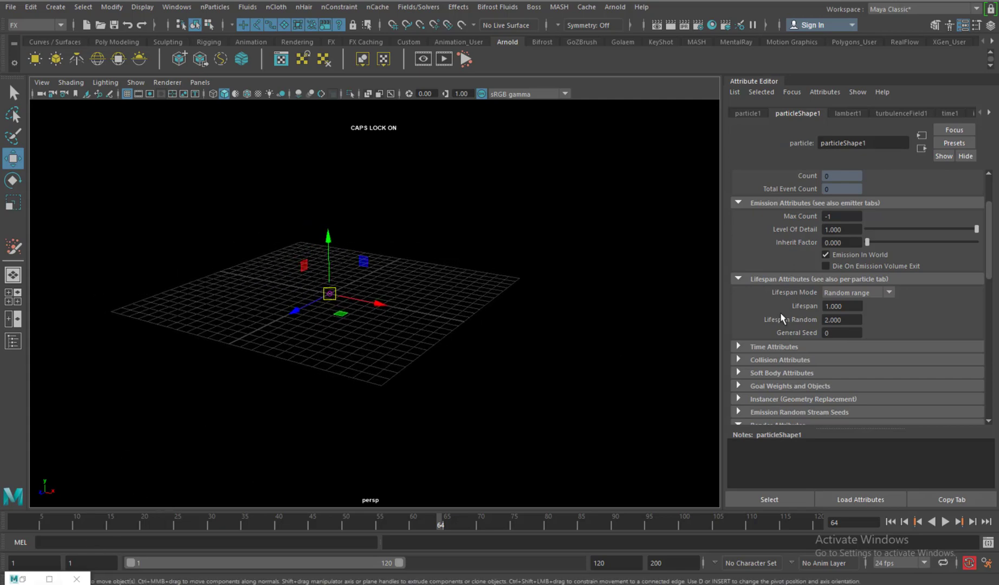
- Set the Lifespan Mode back to Live forever and replay the simulation from the first frame
left_click(851, 293)
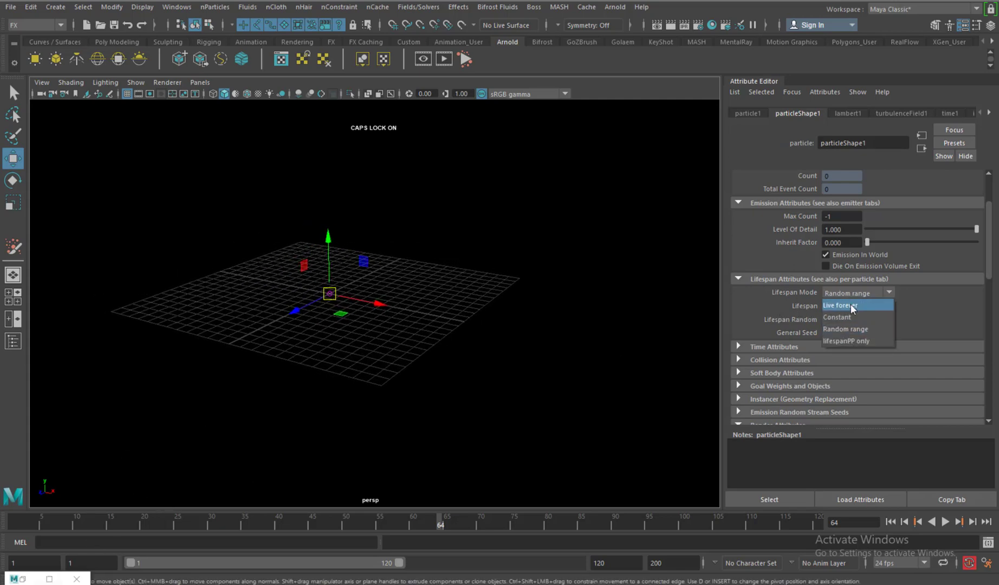
left_click(851, 304)
left_click(891, 522)
left_click(946, 522)
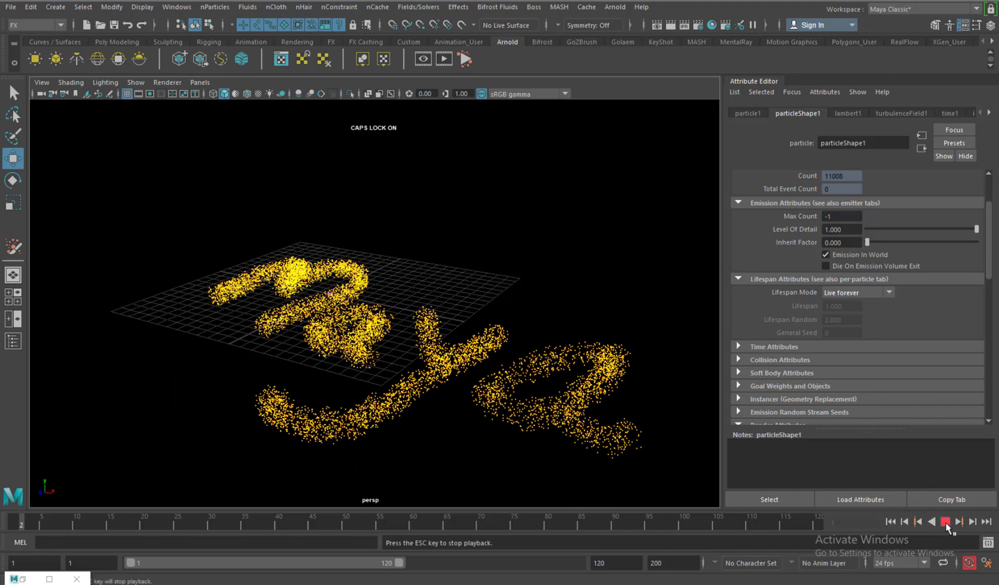
left_click(946, 522)
right_click_drag(569, 348, 442, 299, "alt")
left_click_drag(442, 299, 449, 309, "alt")
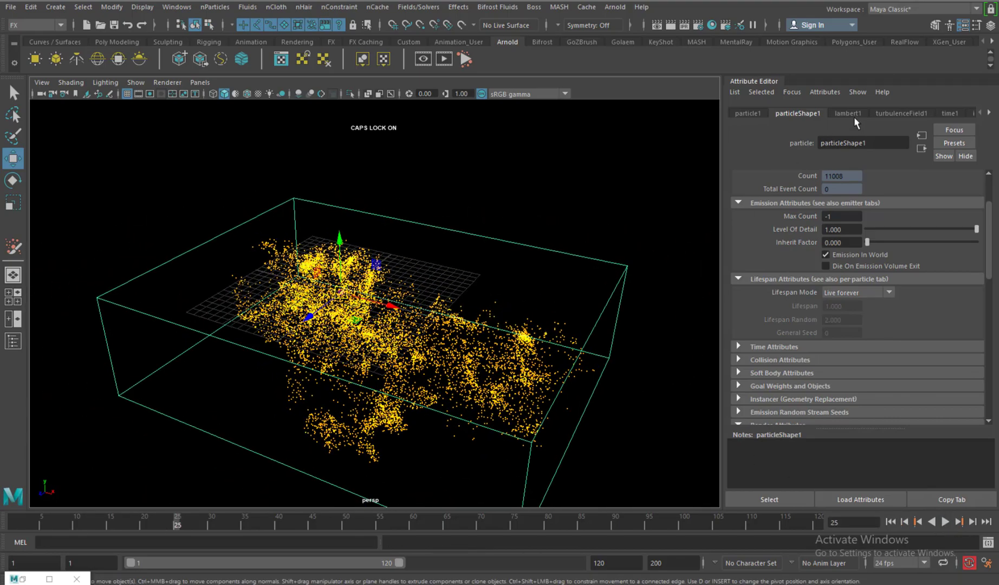
- Set the particle shape's Conserve to 0.9, replay the simulation, and return to the first frame
left_click_drag(989, 247, 903, 158)
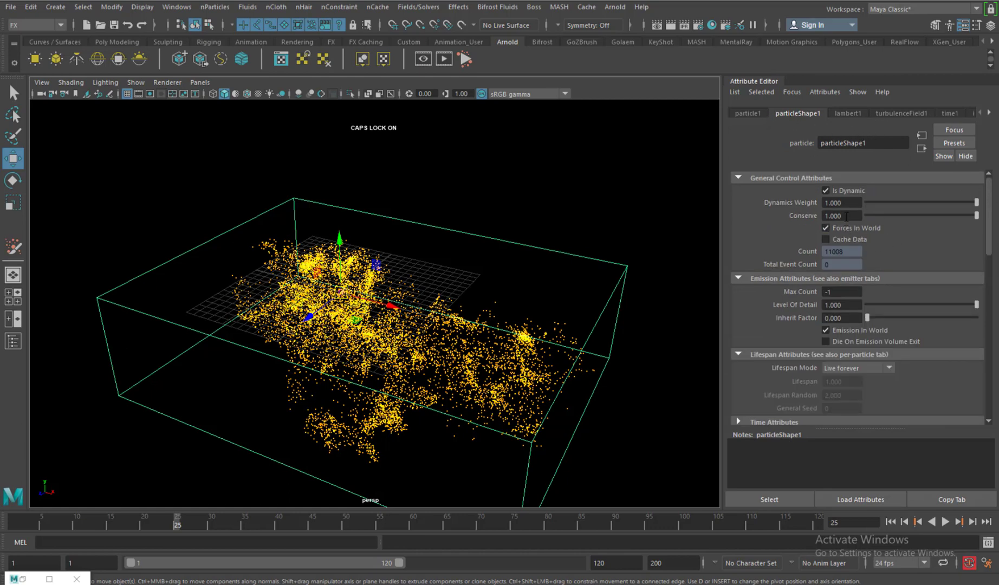
left_click(846, 217)
key("Return")
left_click(890, 522)
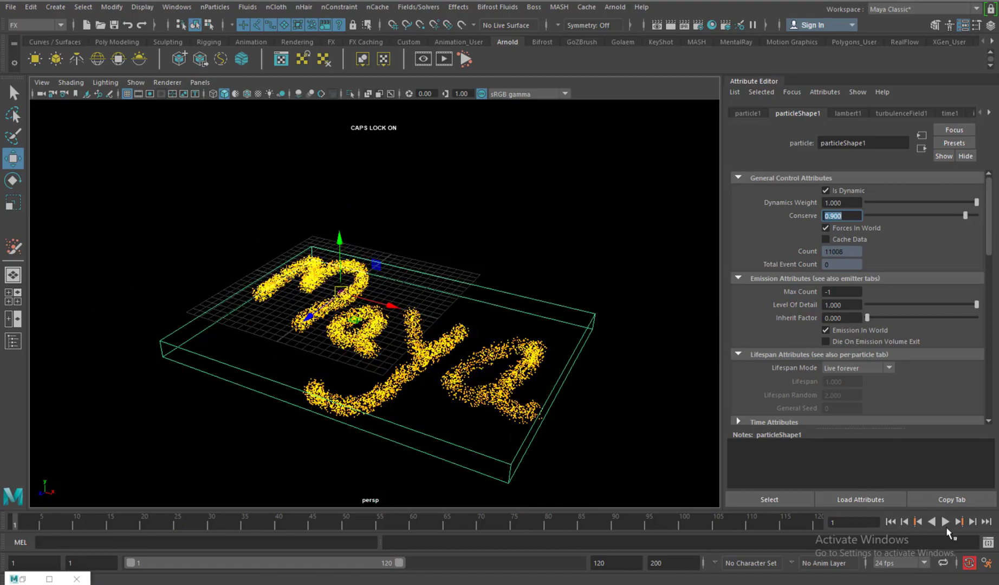
left_click(946, 522)
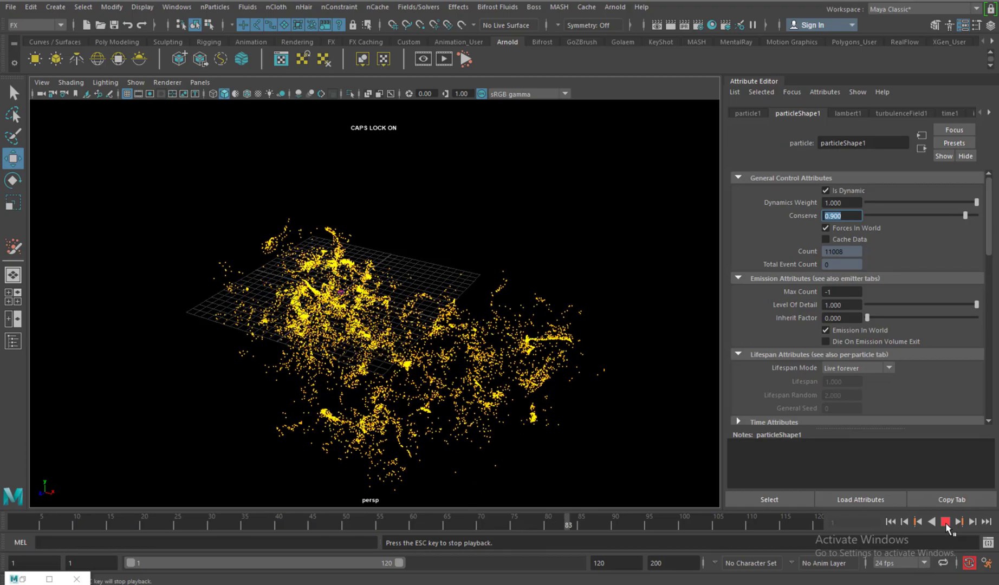
left_click(945, 522)
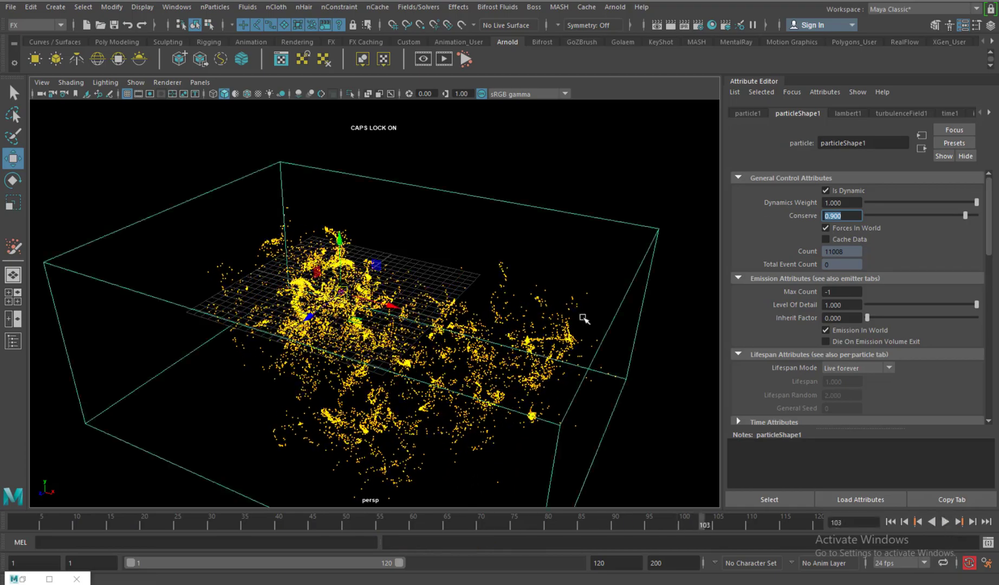
left_click(890, 522)
- Select turbulenceField1 through the Outliner, then get the Outliner out of the way
left_click_drag(505, 297, 510, 297, "alt")
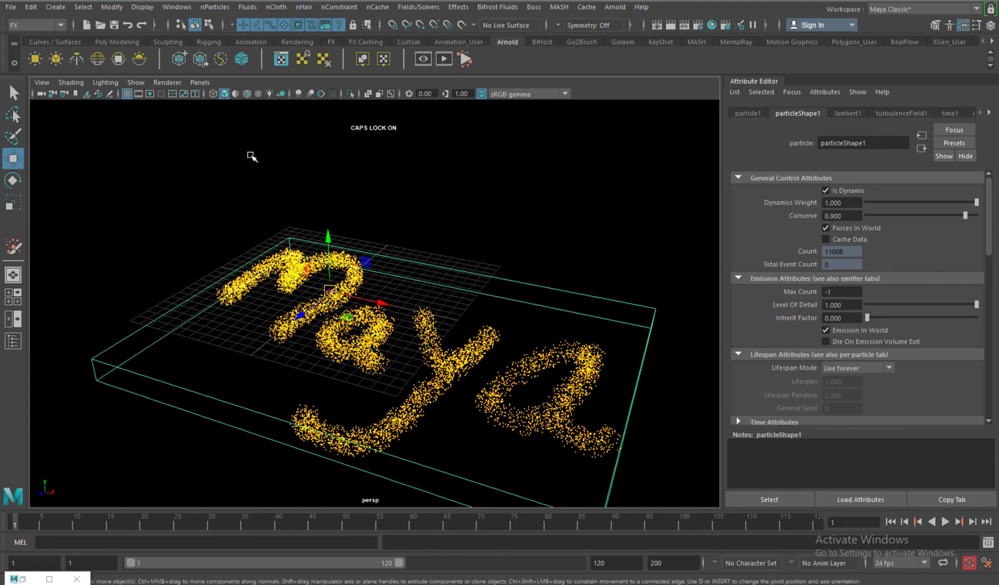
left_click(177, 7)
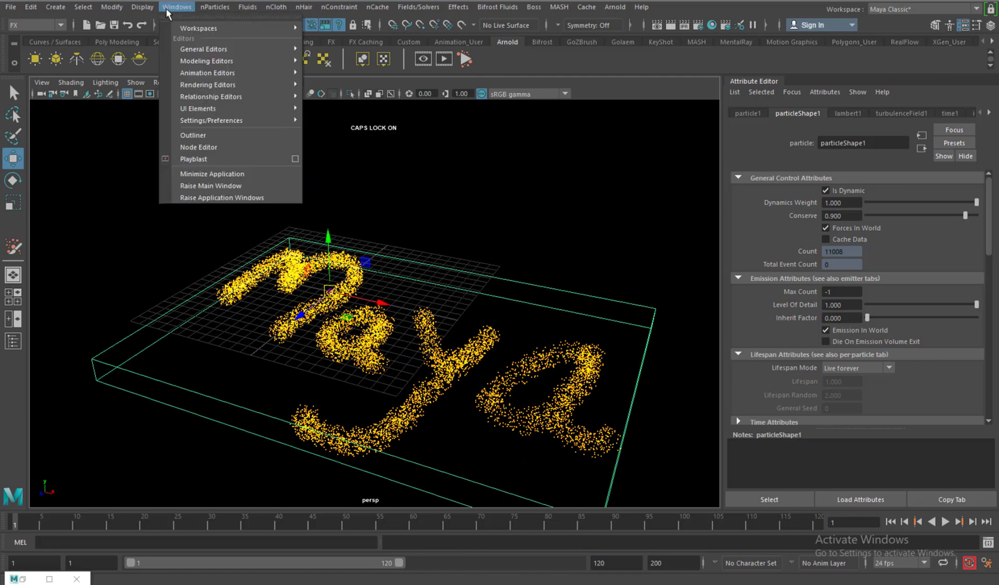
left_click(206, 134)
left_click(682, 356)
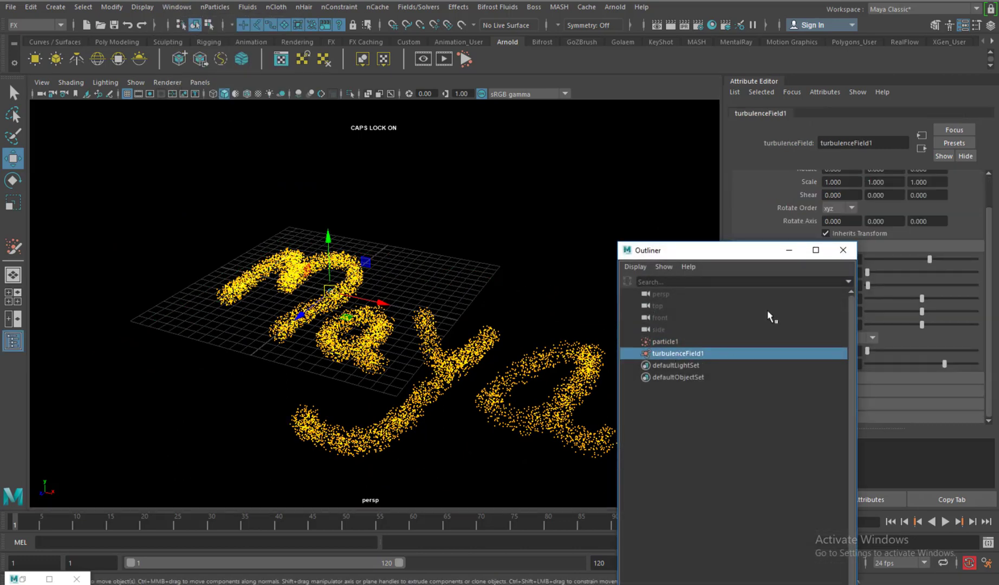
left_click(789, 252)
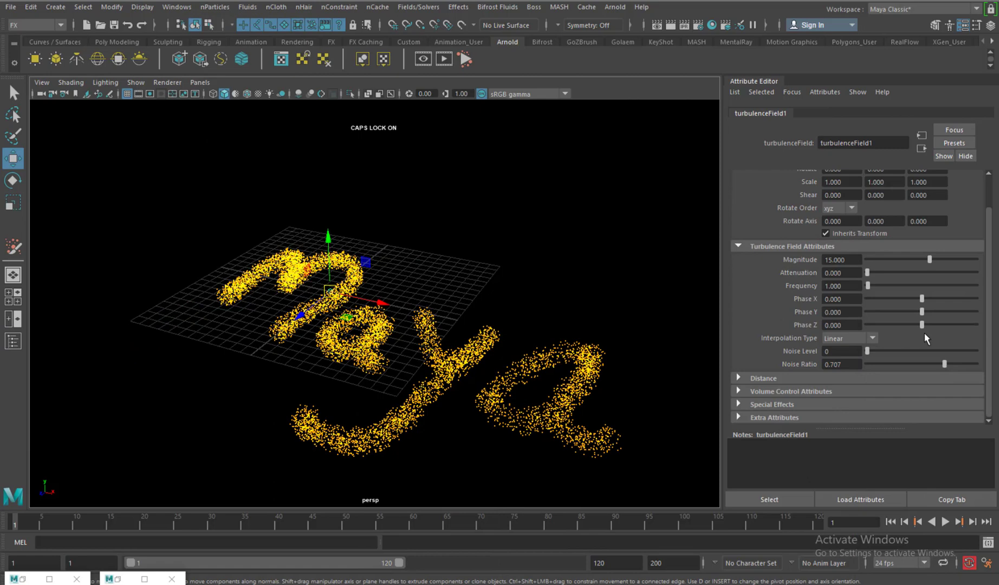
- Expand the turbulence field's Volume Control Attributes to show its Volume Shape setting
left_click_drag(987, 308, 986, 331)
left_click(811, 392)
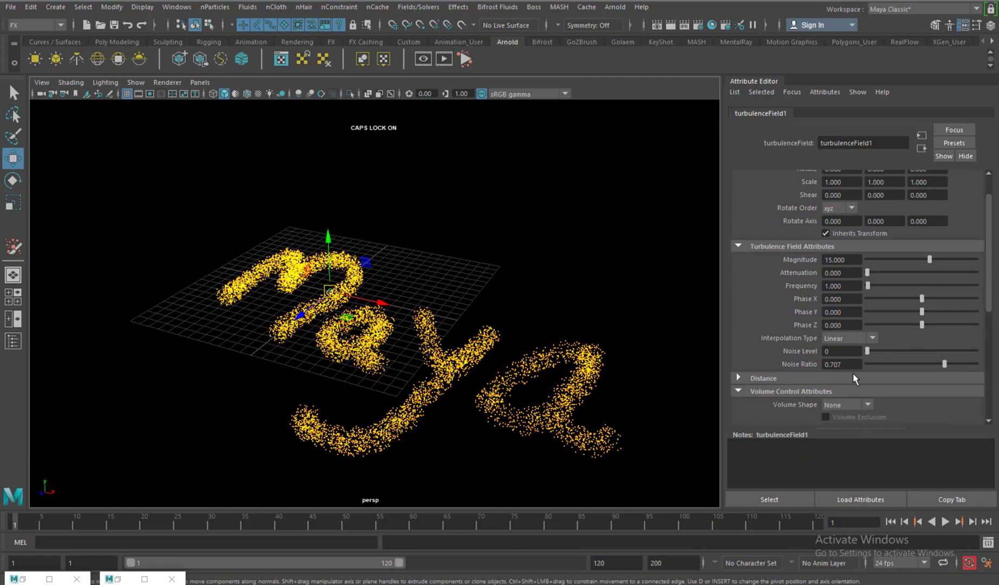
scroll(853, 373, "down", 6)
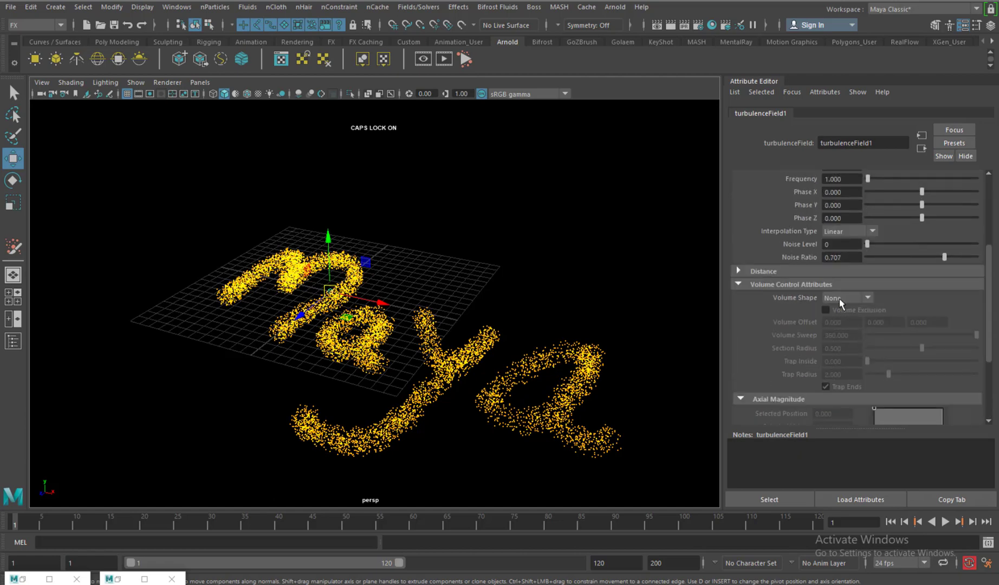
- Move the turbulence field along X from the origin to the middle of the lettering
left_click_drag(348, 302, 457, 319, "alt")
right_click_drag(468, 325, 350, 253, "alt")
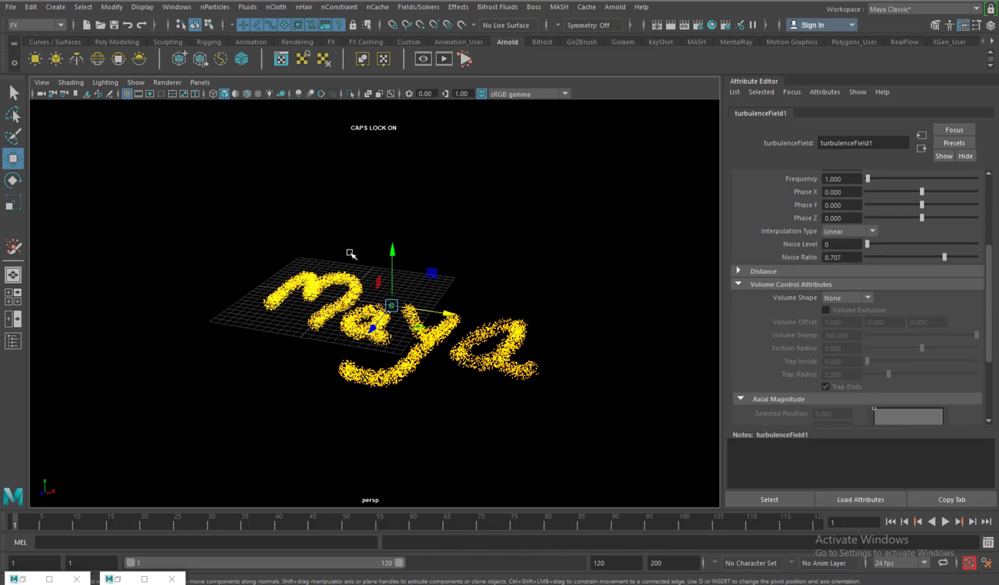
left_click_drag(548, 360, 531, 362, "alt")
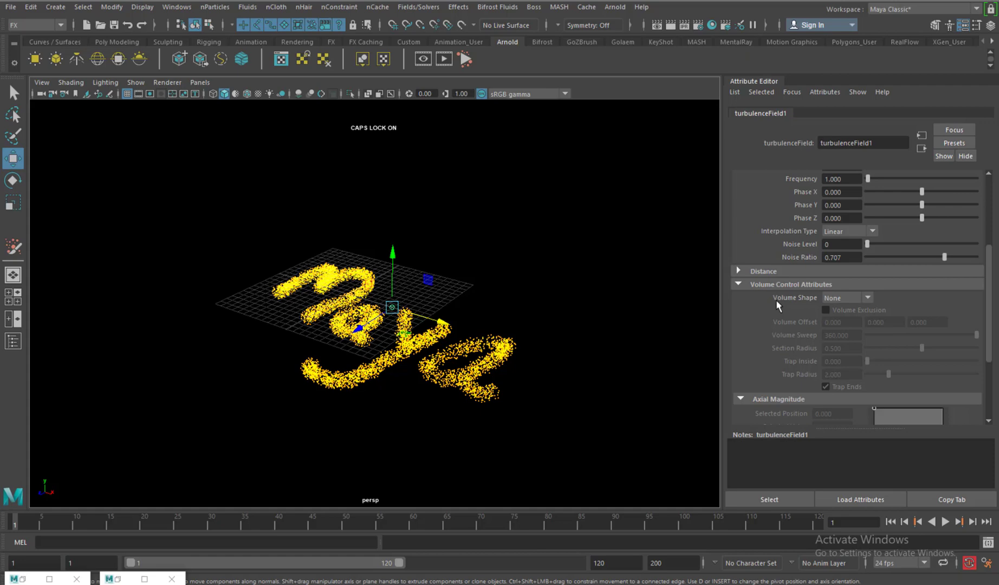
- Set the turbulence field's Volume Shape to Cube
right_click_drag(505, 269, 699, 324, "alt")
left_click(849, 298)
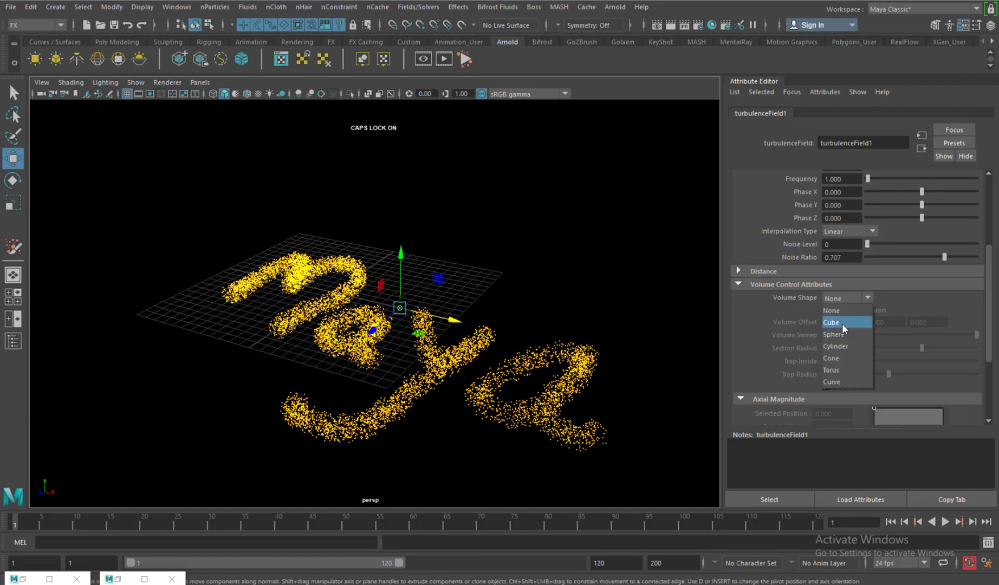
left_click(842, 323)
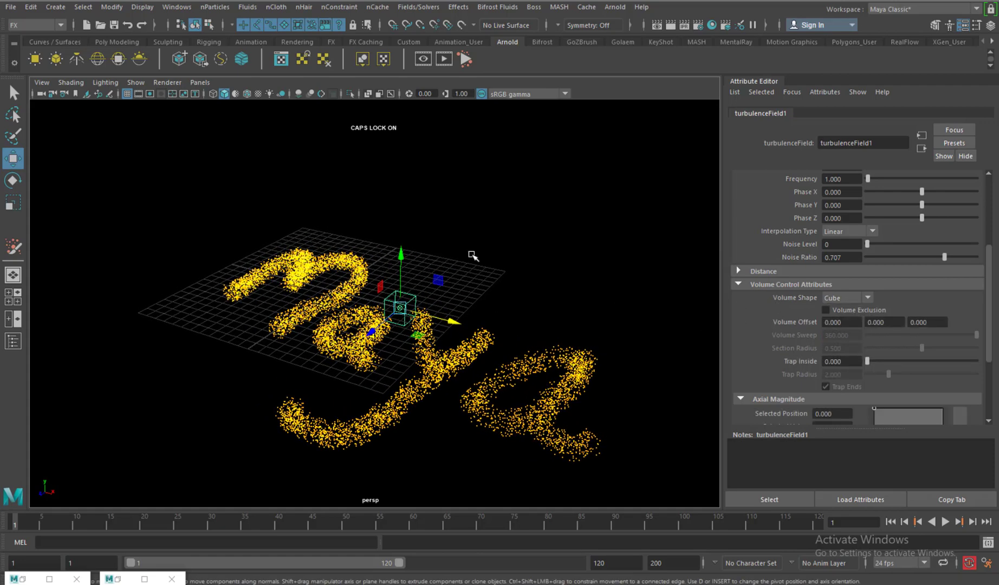
- Scale the turbulence field's cube volume up uniformly to about a quarter of the grid's width
key("e")
key("r")
left_click_drag(400, 309, 587, 280)
left_click_drag(534, 280, 518, 274, "alt")
left_click_drag(401, 310, 490, 314)
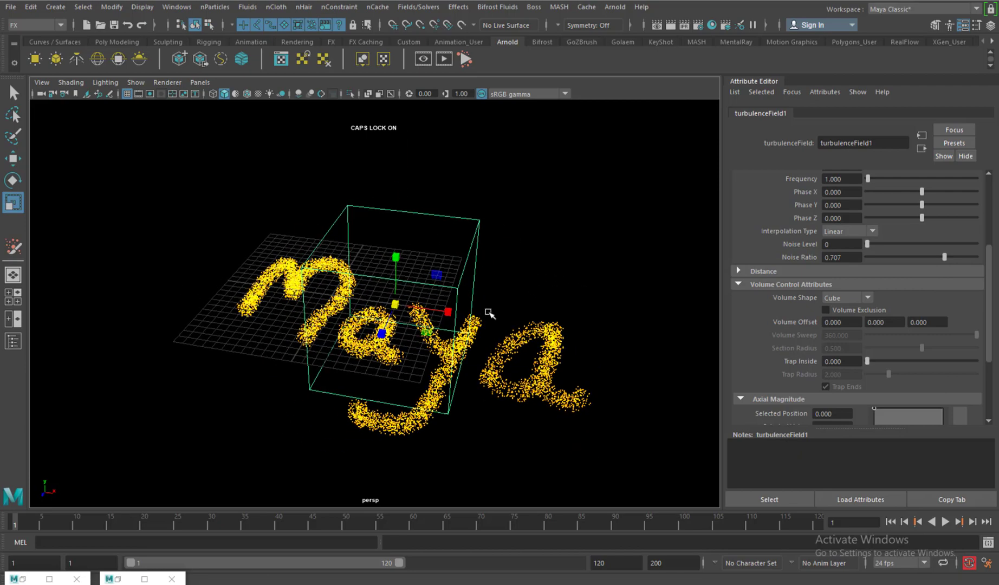
left_click_drag(396, 305, 364, 306)
left_click_drag(415, 312, 369, 316, "alt")
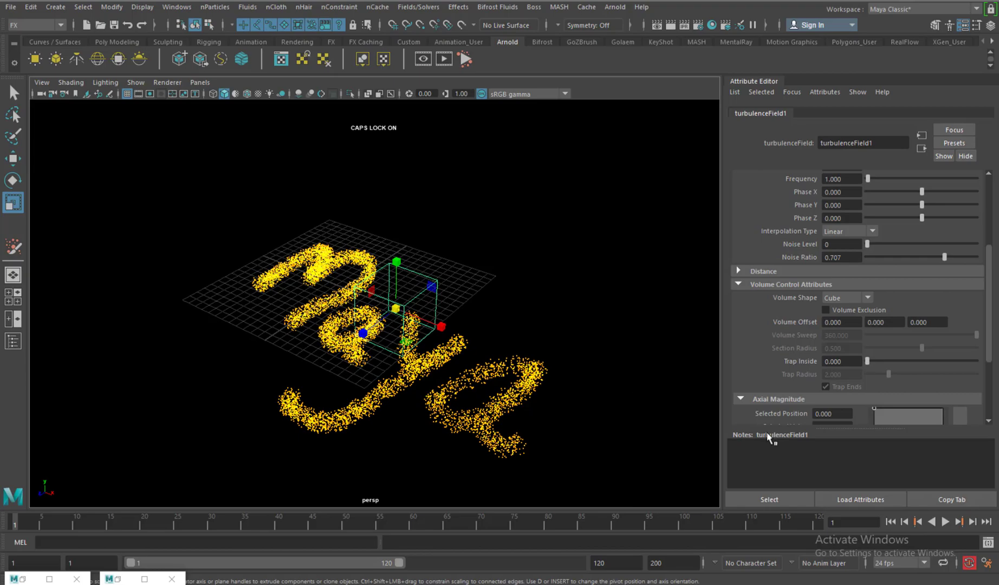
- Preview the simulation with the cube volume, and stretch the volume along X until it spans the whole word
left_click(945, 522)
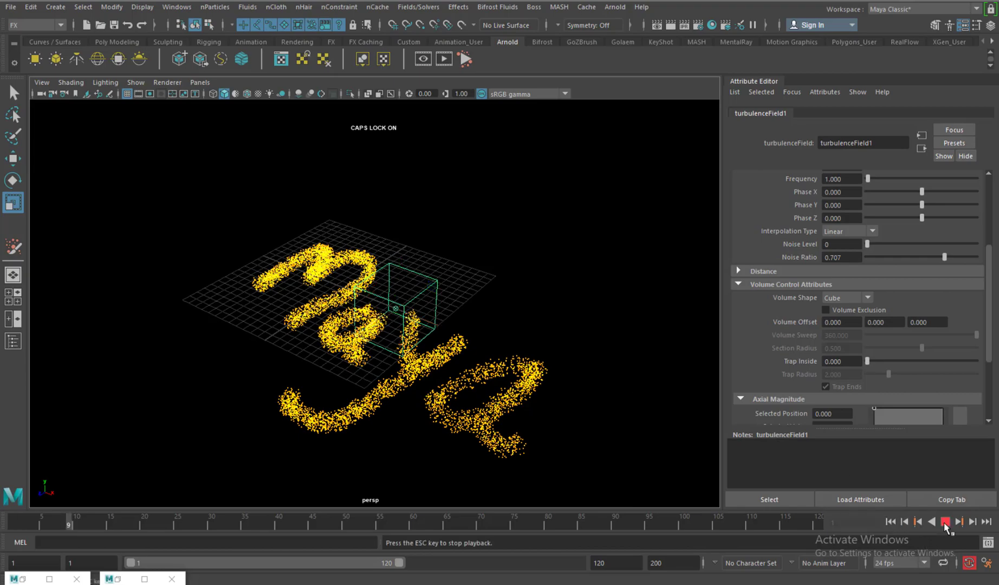
left_click(944, 522)
left_click_drag(423, 380, 586, 411, "alt")
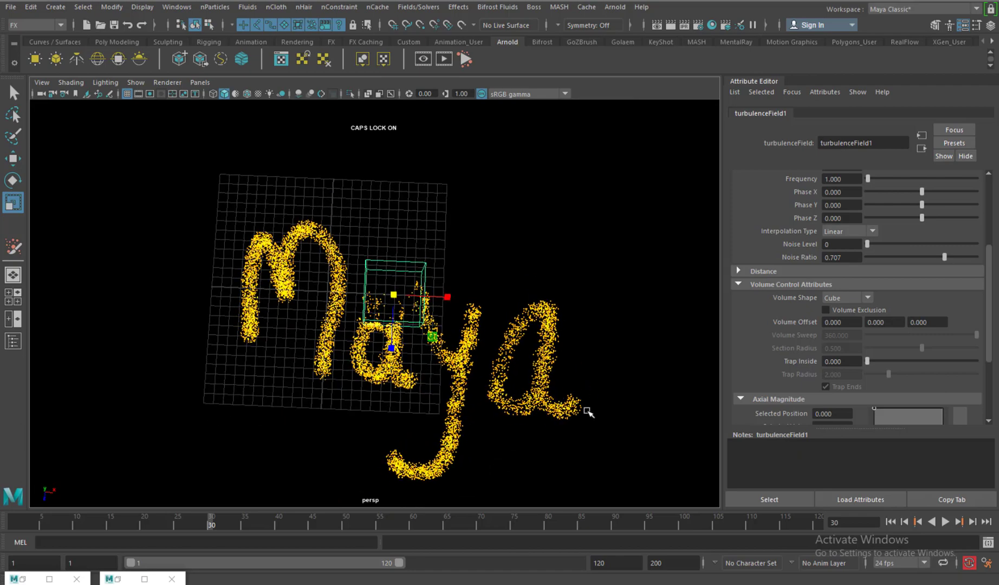
left_click_drag(447, 297, 730, 349)
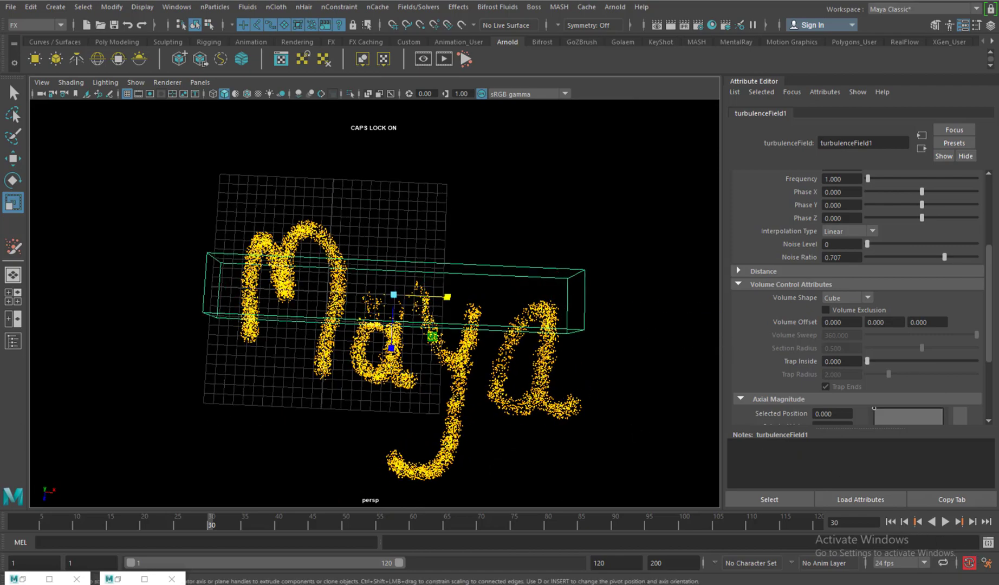
left_click_drag(435, 352, 399, 366, "alt")
- Move the stretched volume back along Z over the upper part of the letters and play the simulation
key("w")
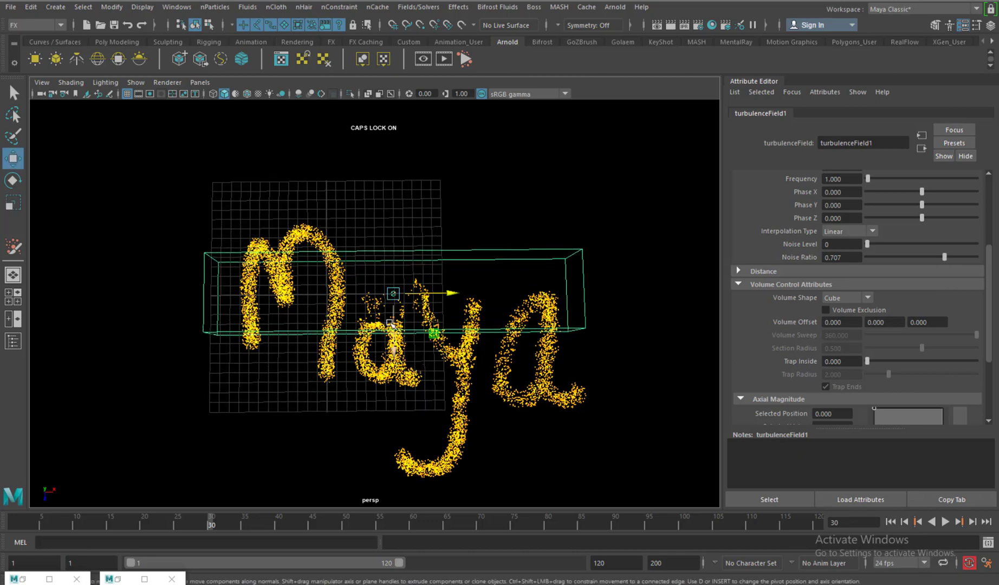
left_click_drag(398, 321, 397, 293)
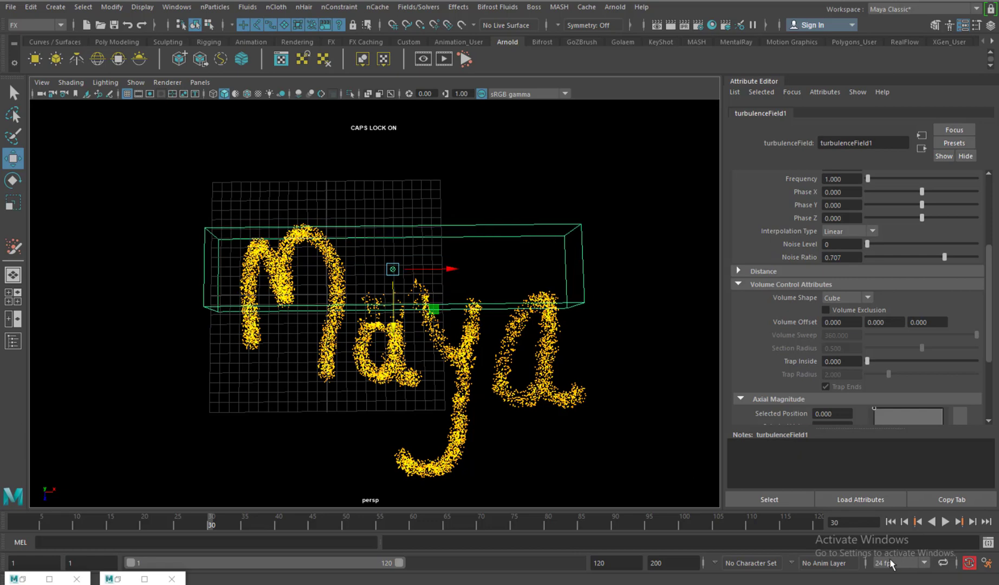
left_click(945, 521)
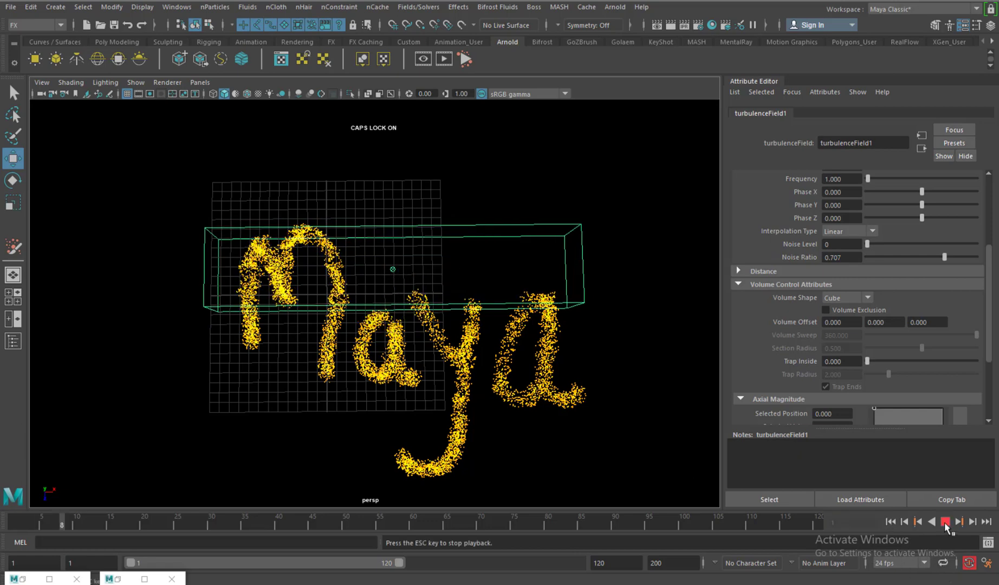
left_click(945, 522)
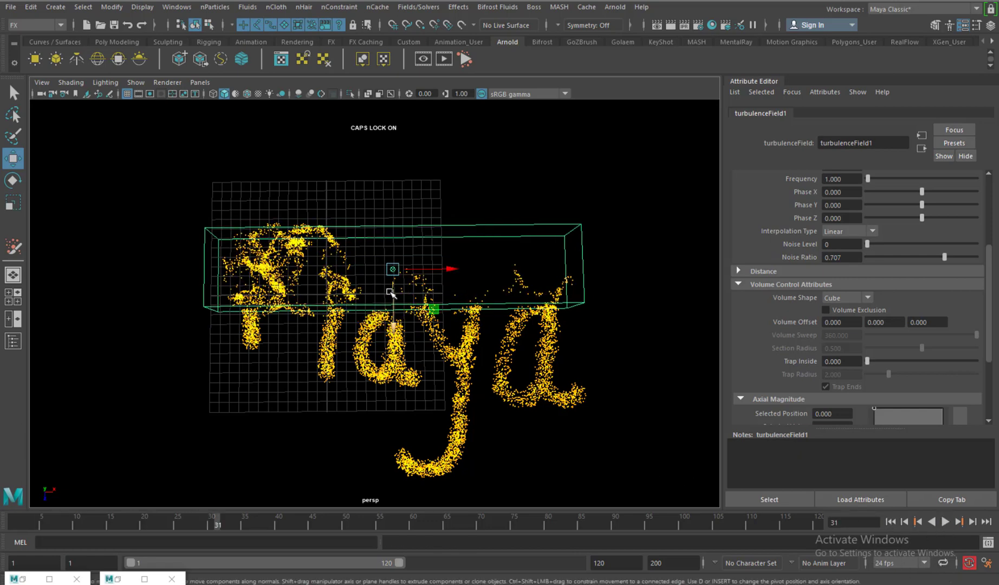
- Deepen the cube volume along Z over the upper letters and replay the simulation from the first frame
left_click_drag(390, 292, 394, 322)
key("e")
key("r")
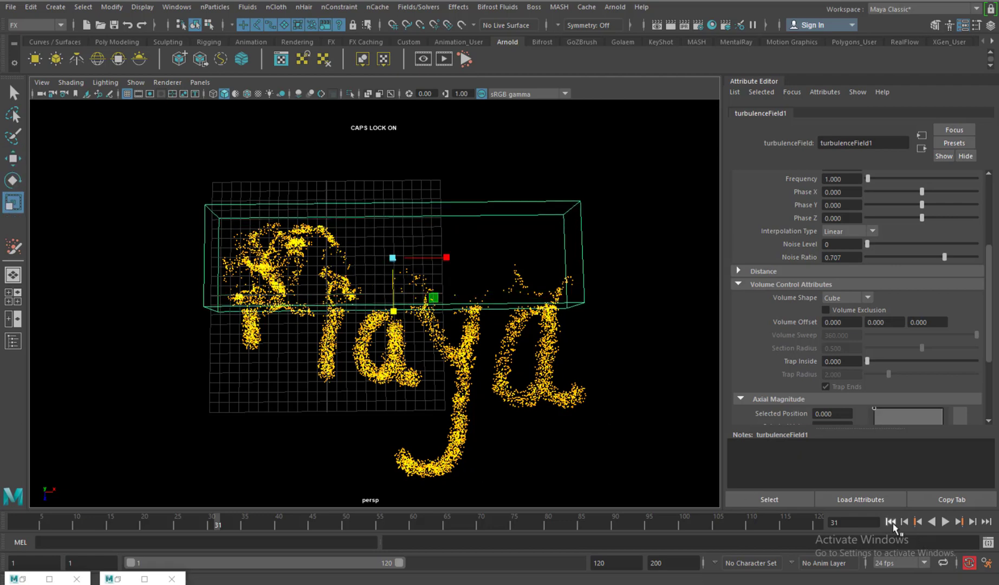
left_click(892, 522)
left_click(945, 522)
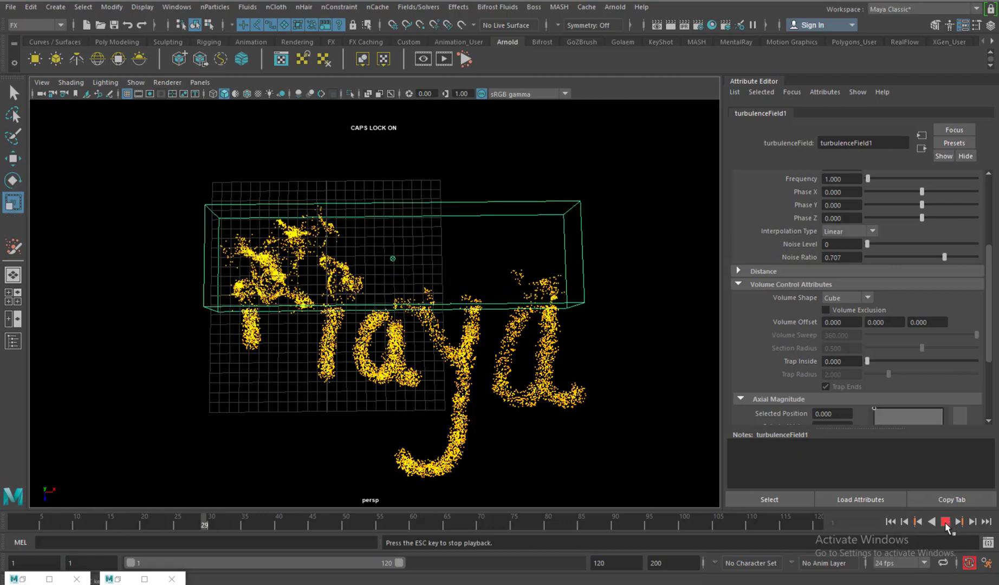
left_click(945, 522)
left_click_drag(569, 412, 583, 372, "alt")
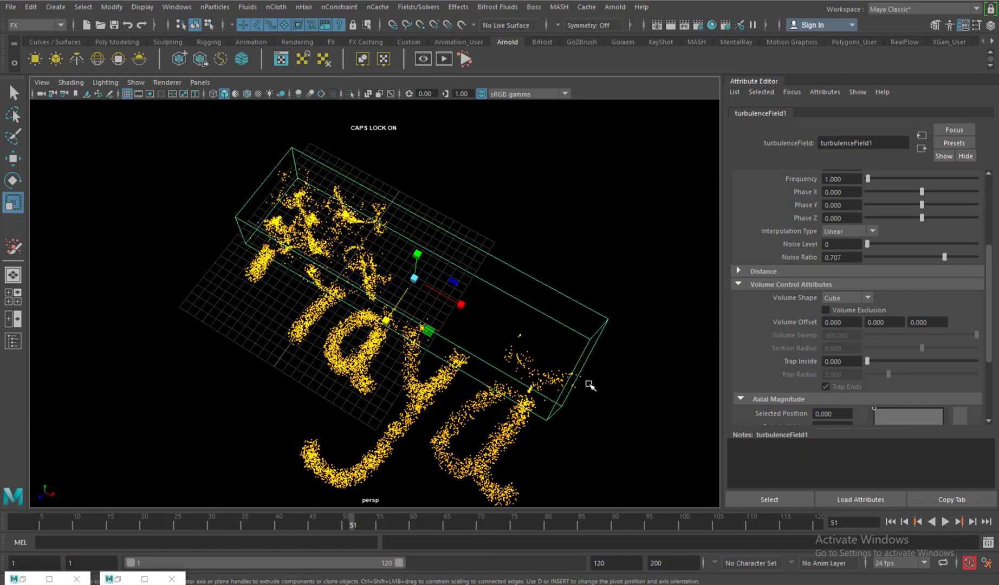
- Narrow the cube volume along X and move the field along X off the lettering, outside the letter m
key("w")
key("e")
key("r")
left_click_drag(461, 307, 358, 371)
key("w")
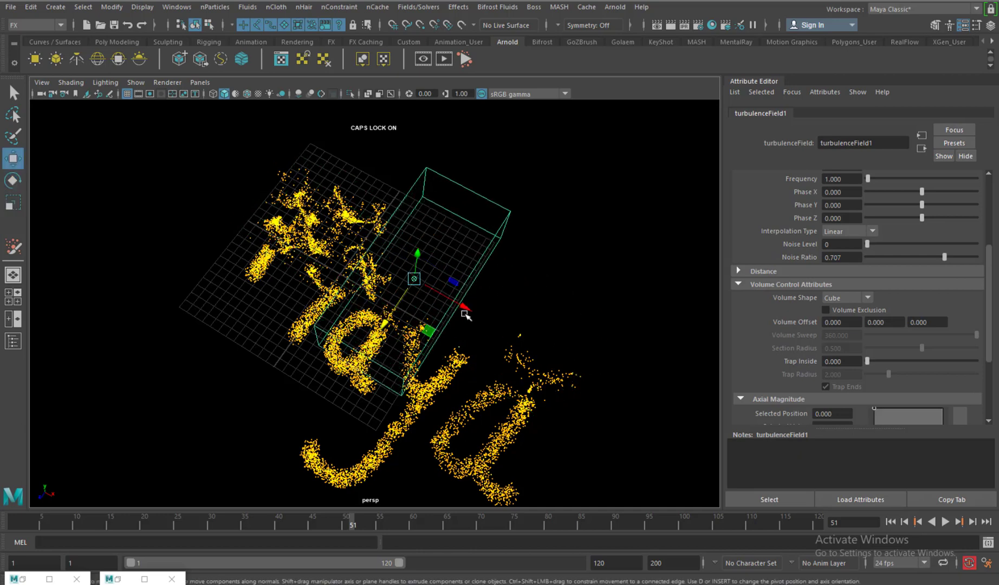
left_click_drag(463, 309, 245, 239)
left_click_drag(386, 303, 420, 287, "alt")
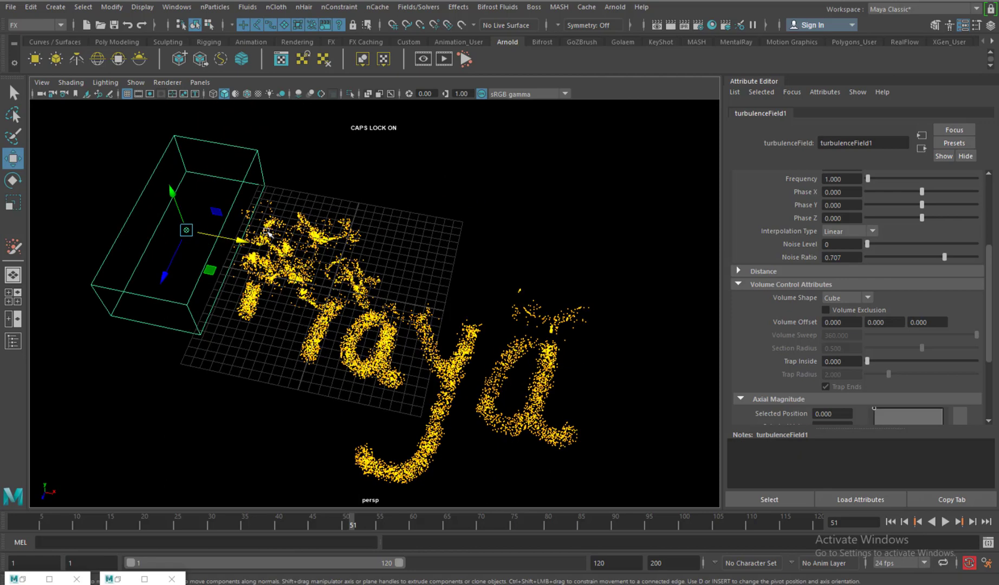
left_click_drag(244, 240, 227, 244)
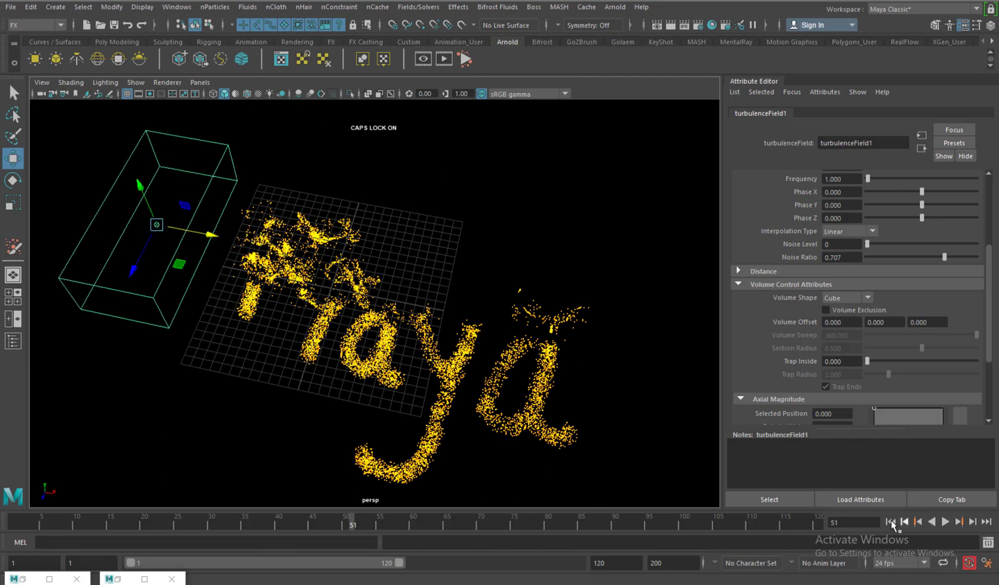
- Replay the simulation briefly from the first frame with the turbulence field clear of the lettering
left_click(890, 522)
left_click(946, 522)
left_click(946, 521)
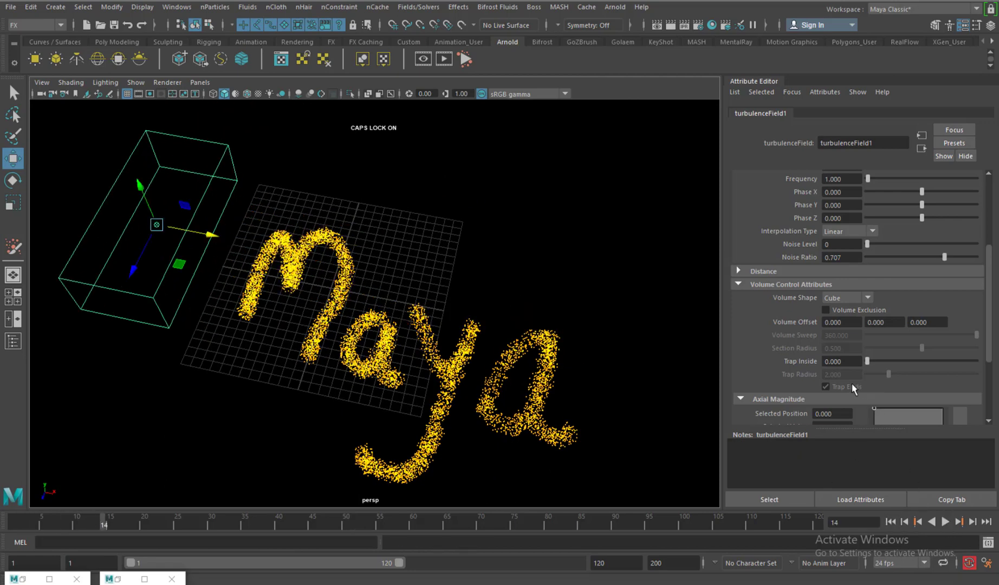
- Extend the playback range to end at frame 500 and start the simulation
left_click_drag(440, 264, 479, 161, "alt")
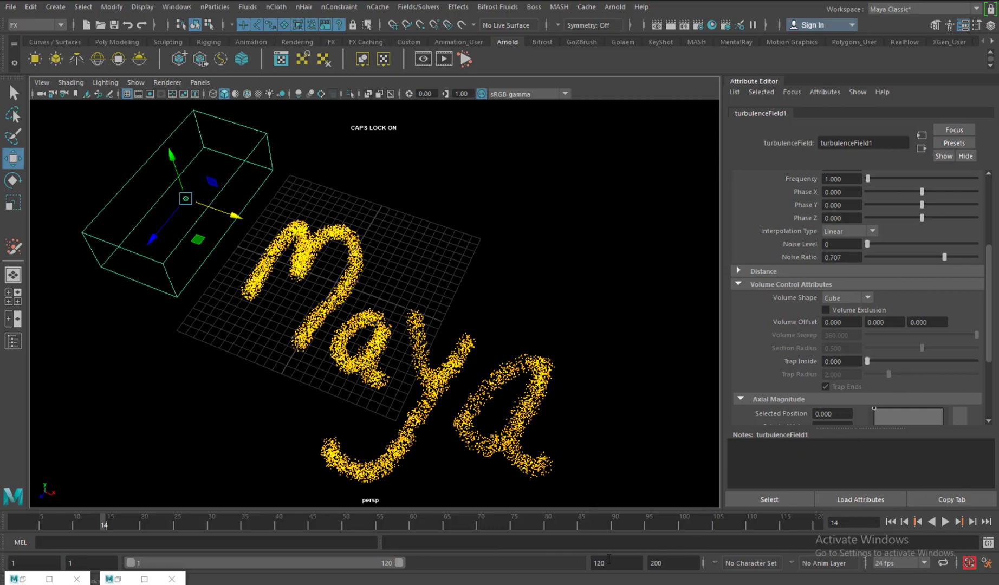
type("00")
key("Return")
left_click_drag(357, 285, 404, 299, "alt")
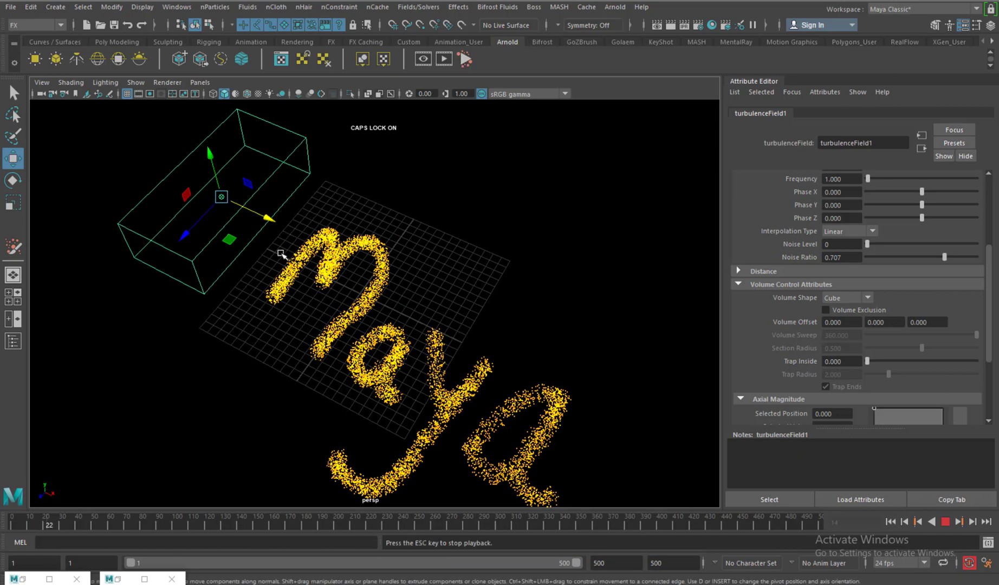
- Move the turbulence field through the m, the first a and the y while the simulation plays
left_click_drag(274, 223, 370, 301)
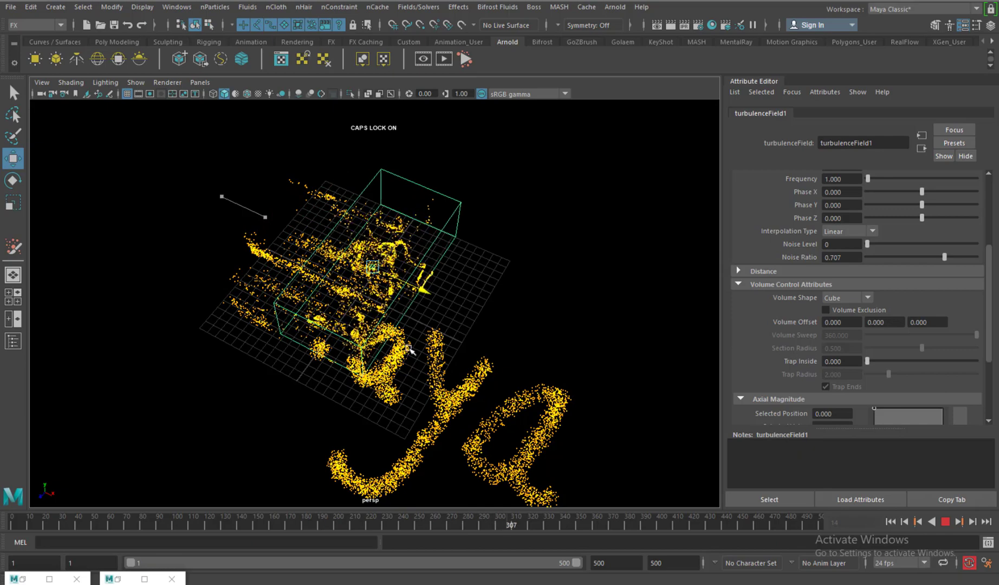
left_click_drag(440, 363, 440, 363)
scroll(438, 352, "down", 1)
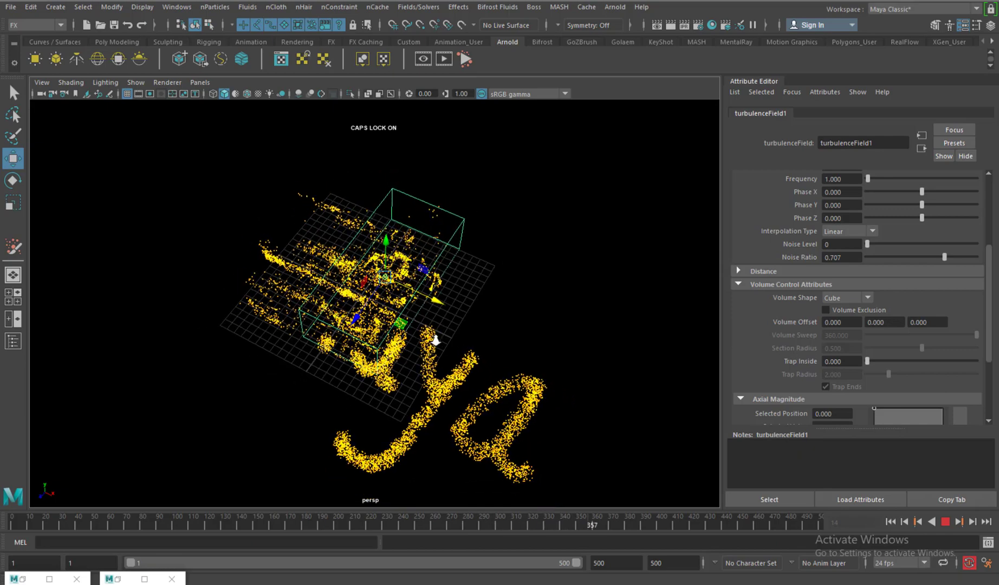
middle_click_drag(436, 340, 398, 312, "alt")
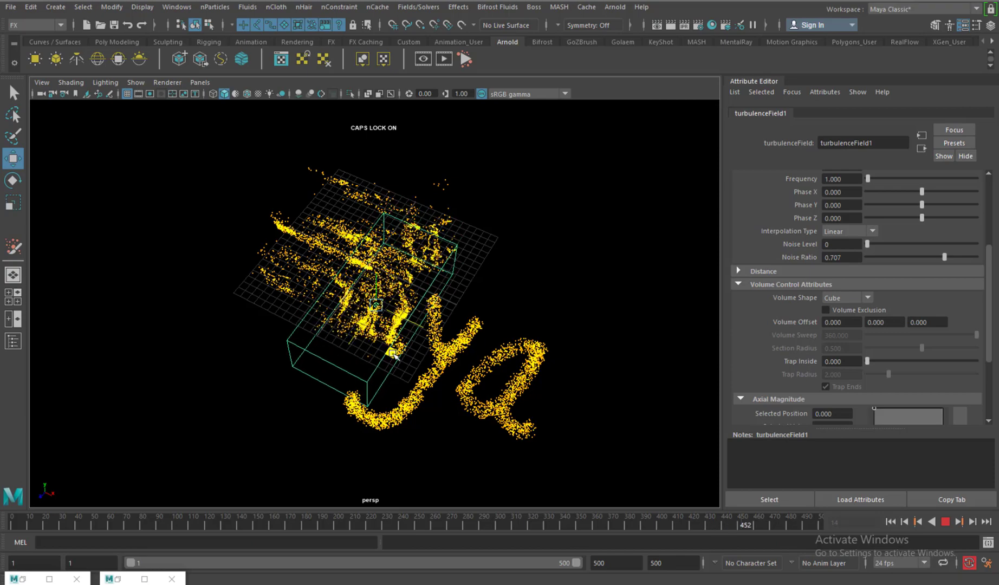
middle_click_drag(393, 373, 431, 393)
left_click_drag(433, 396, 440, 308, "alt")
right_click_drag(440, 309, 488, 319, "alt")
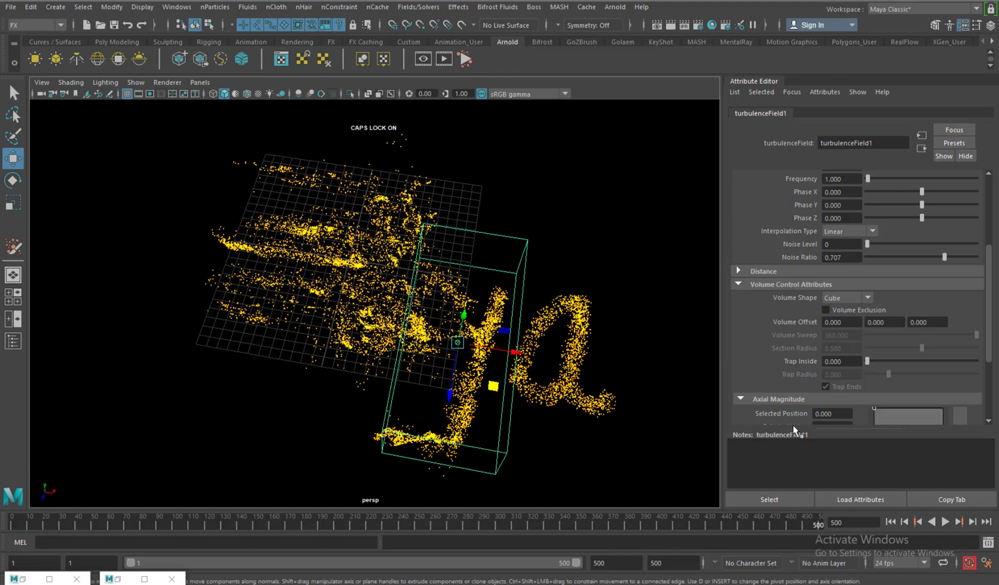
- Return to the first frame, place the turbulence field over the letter m, and play the simulation briefly
left_click(890, 522)
left_click_drag(483, 347, 366, 285, "alt")
left_click(946, 522)
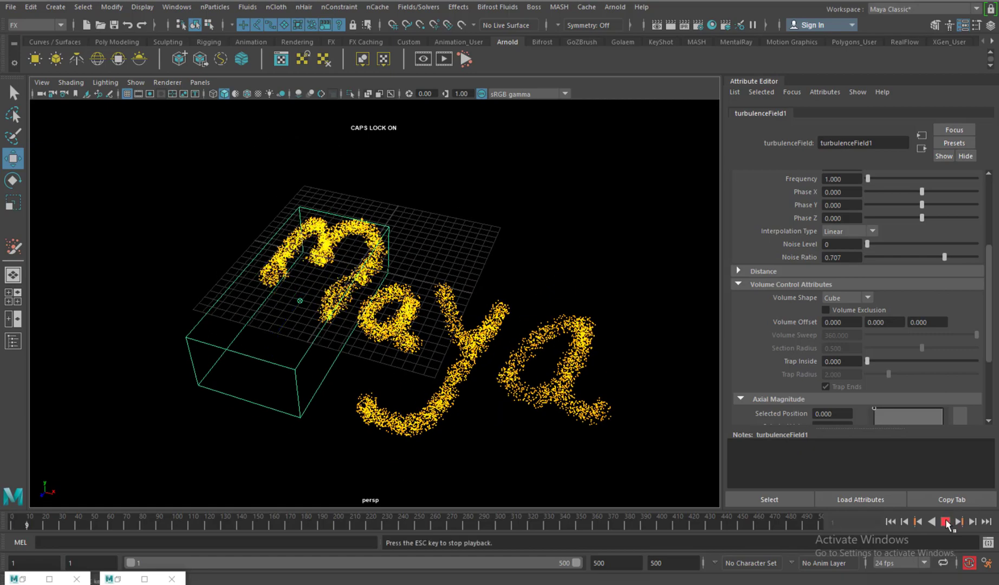
left_click_drag(452, 316, 483, 338, "alt")
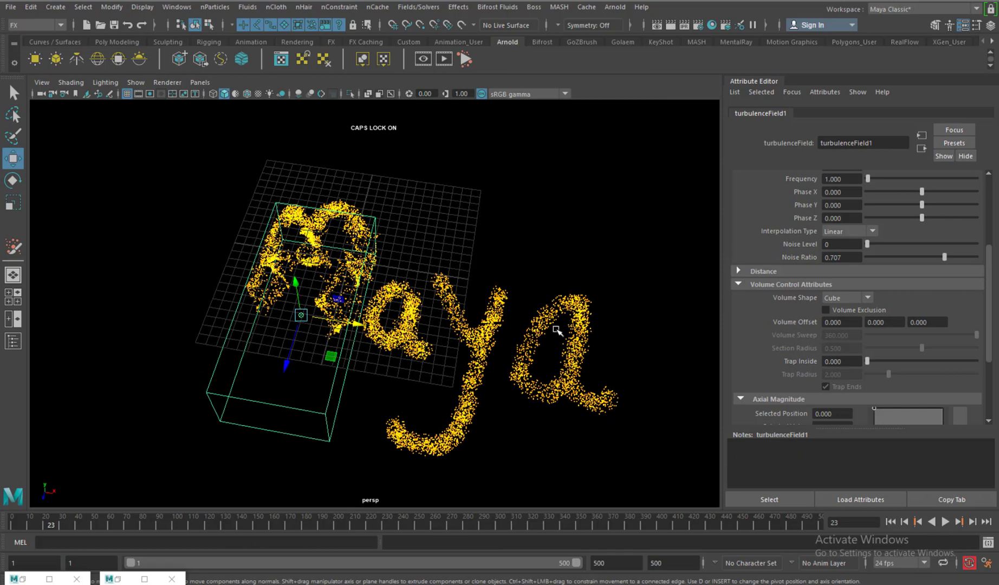
- Turn on Volume Exclusion with the turbulence field moved clear of the lettering, and replay the simulation
left_click_drag(362, 325, 233, 270)
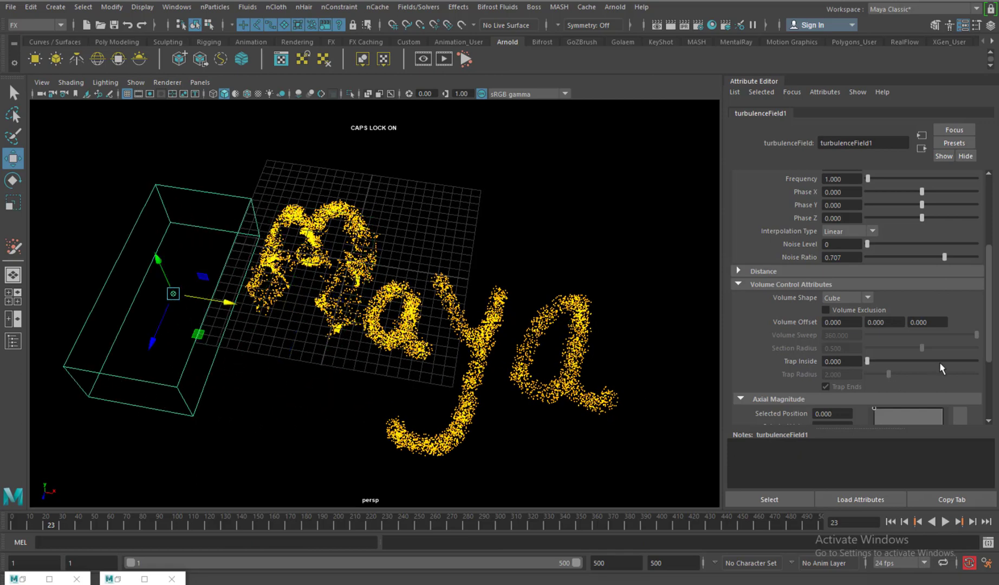
left_click(843, 310)
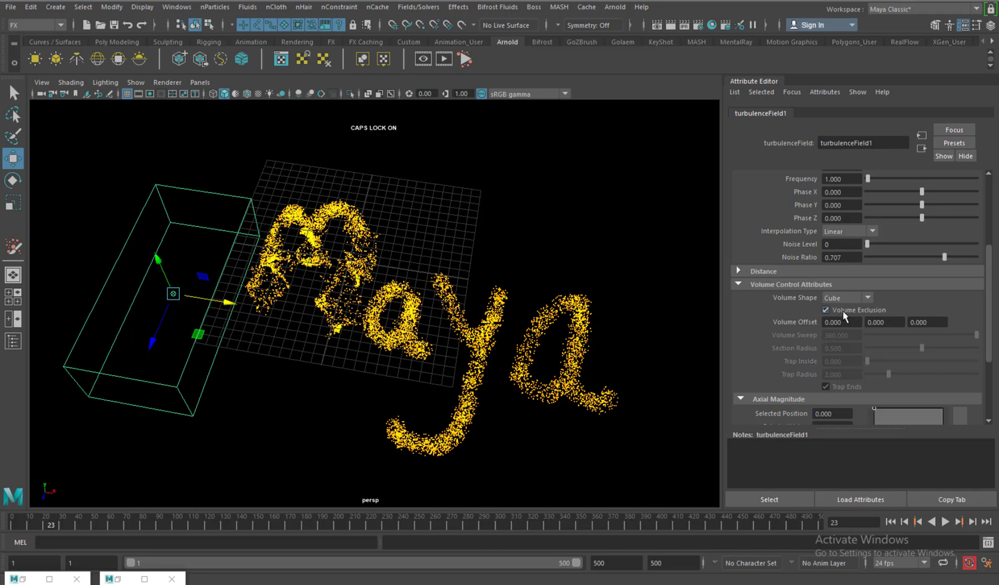
left_click(903, 521)
left_click(946, 521)
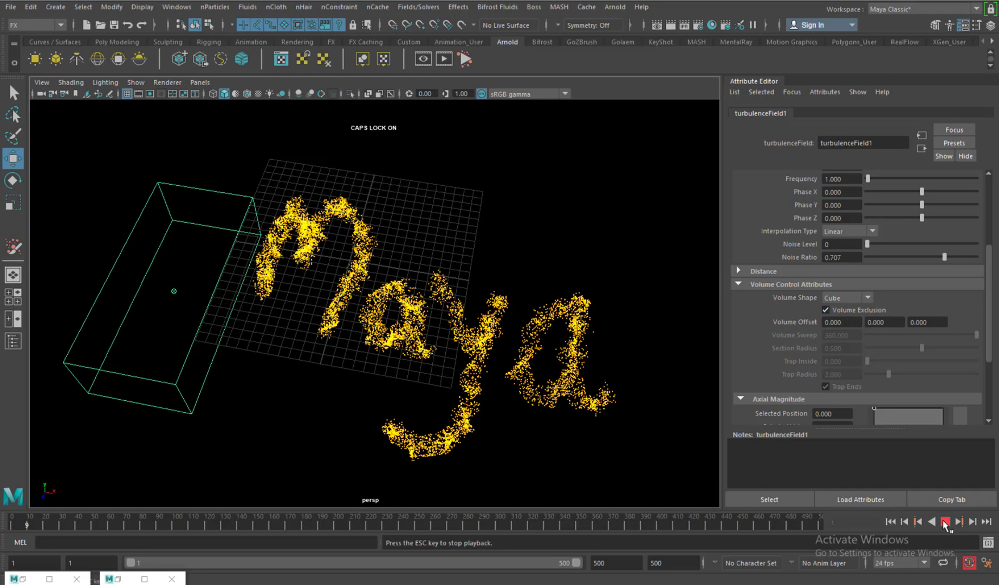
key("Escape")
- Move the turbulence field along X over the first letter a and replay the simulation from the first frame
left_click_drag(234, 299, 439, 340)
left_click(890, 522)
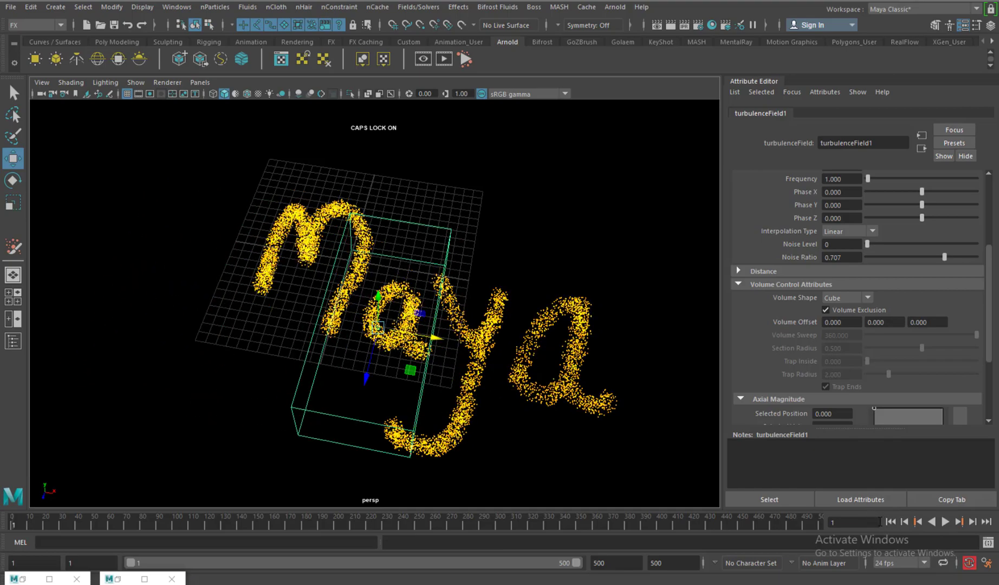
left_click(945, 522)
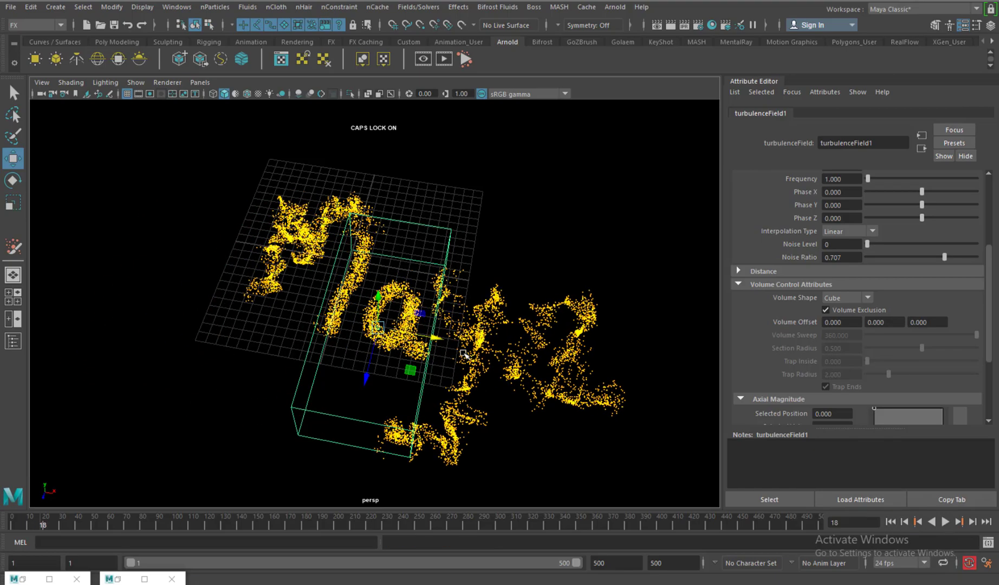
left_click_drag(498, 344, 484, 371, "alt")
- Replay the simulation from the first frame in stages and examine the particles inside and outside the excluded volume
left_click(890, 522)
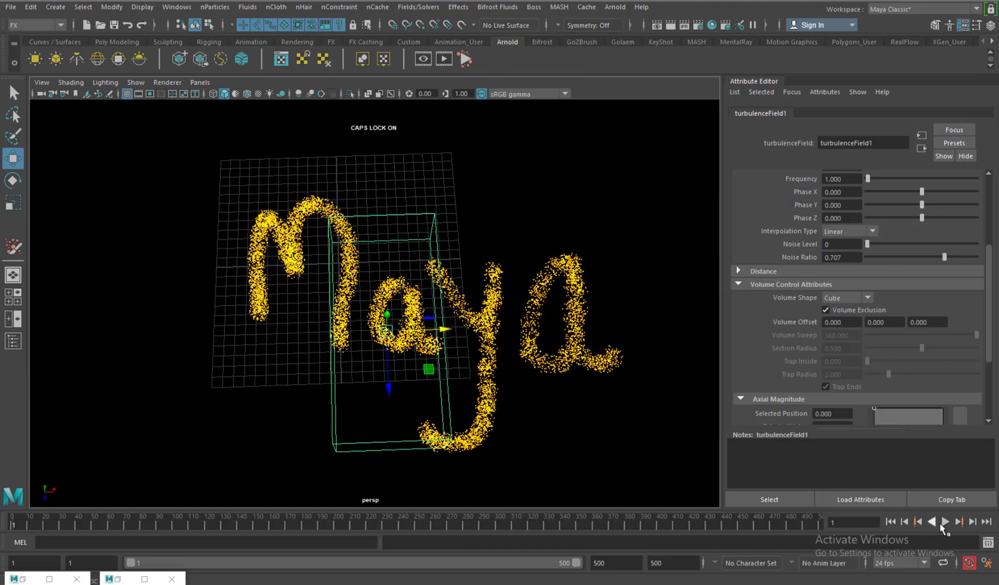
left_click(943, 522)
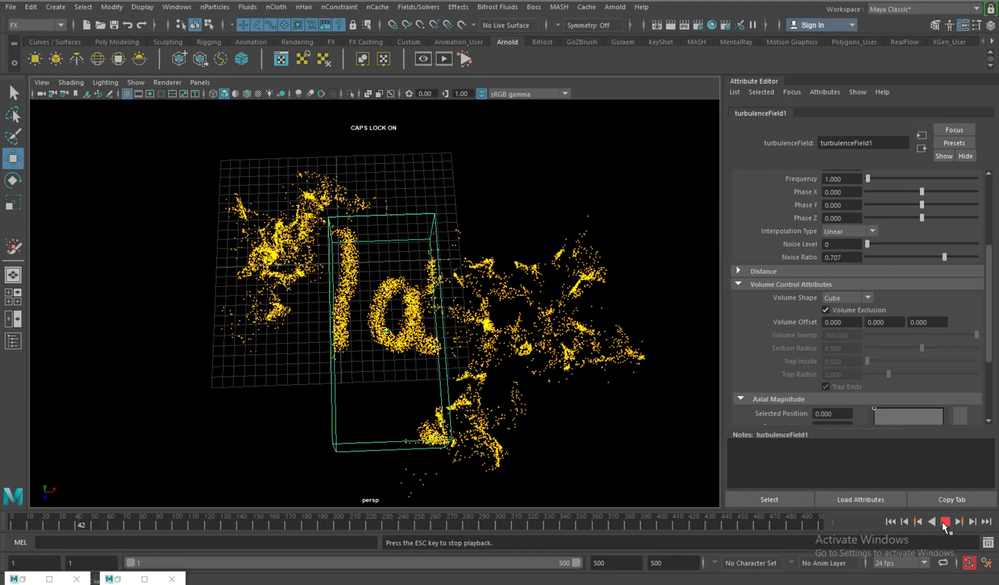
left_click(944, 525)
left_click_drag(611, 351, 623, 369, "alt")
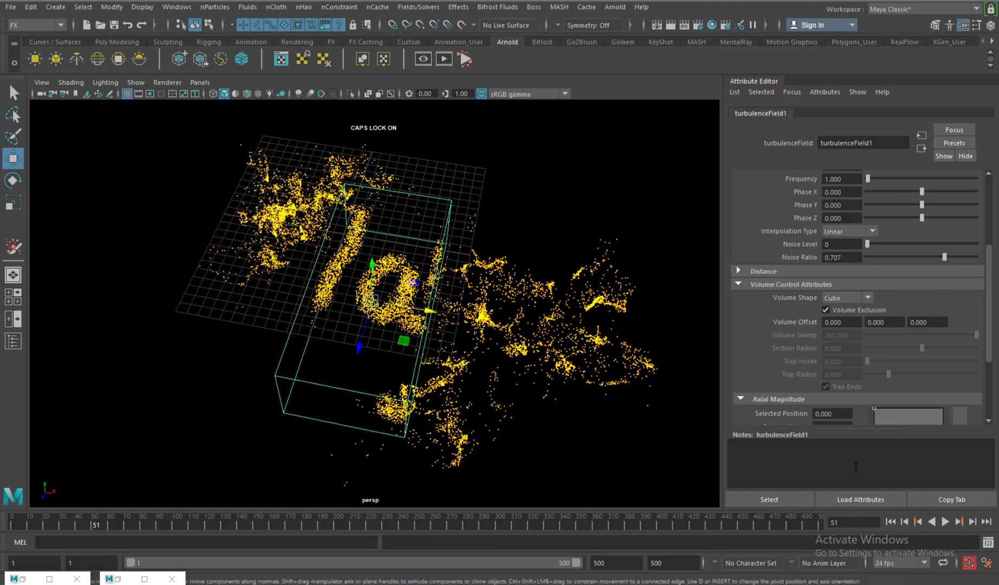
left_click(945, 526)
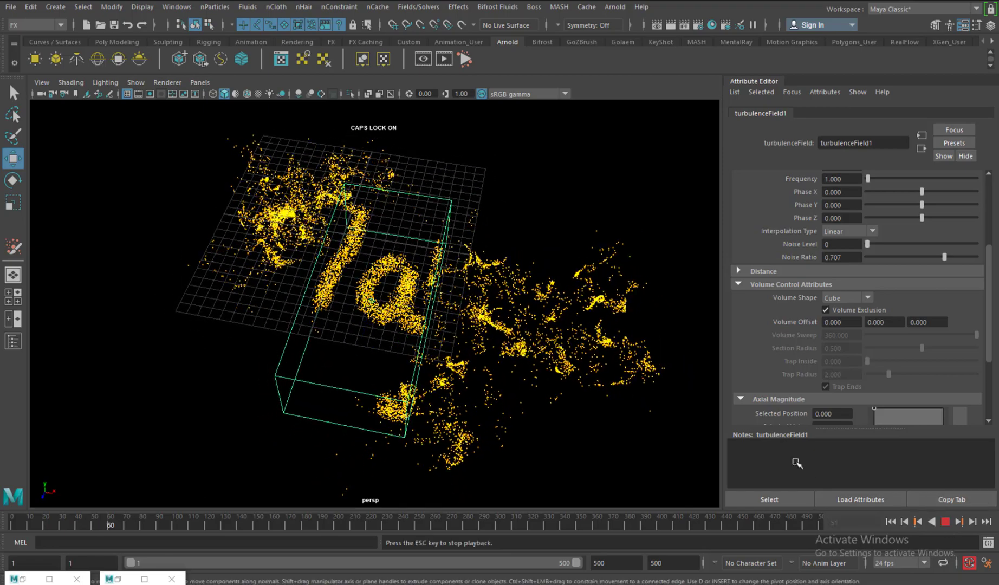
left_click(946, 524)
left_click_drag(577, 342, 545, 328, "alt")
middle_click_drag(545, 327, 553, 352, "alt")
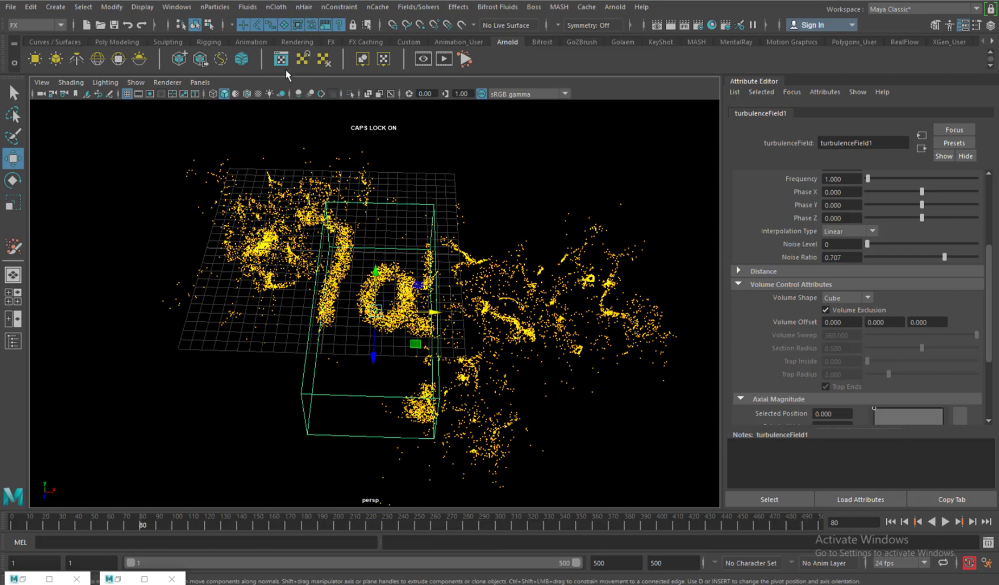
left_click(217, 7)
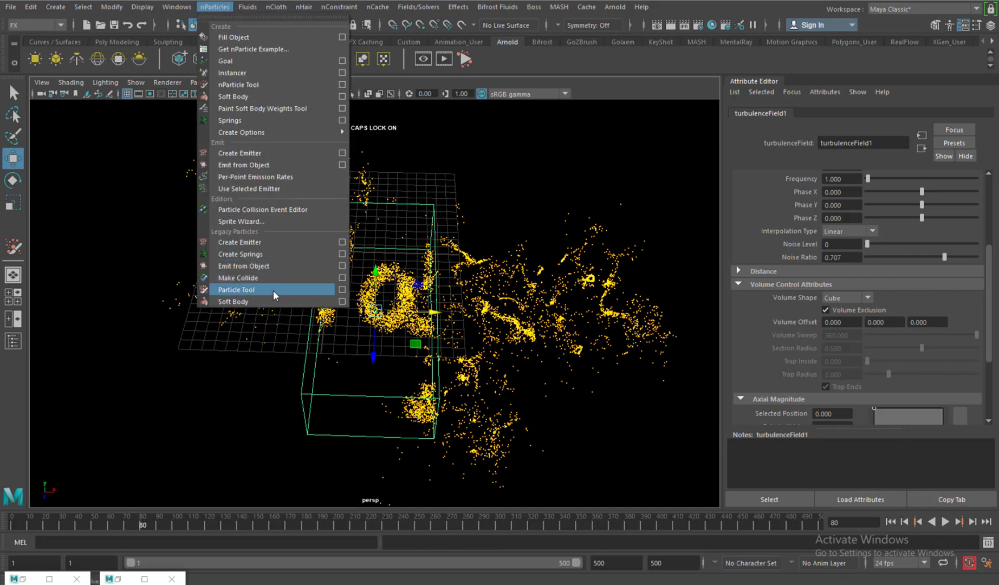
left_click_drag(586, 295, 554, 287, "alt")
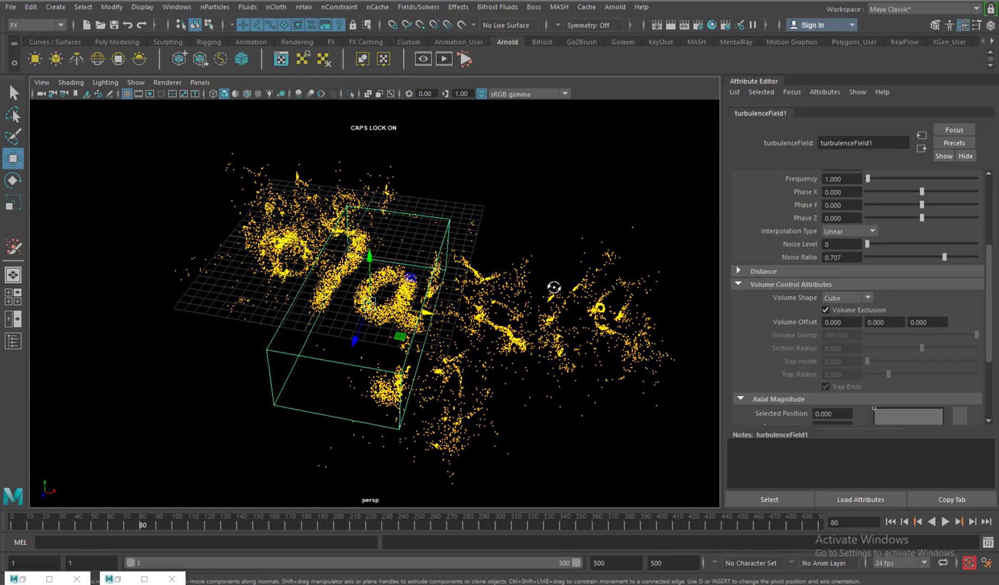